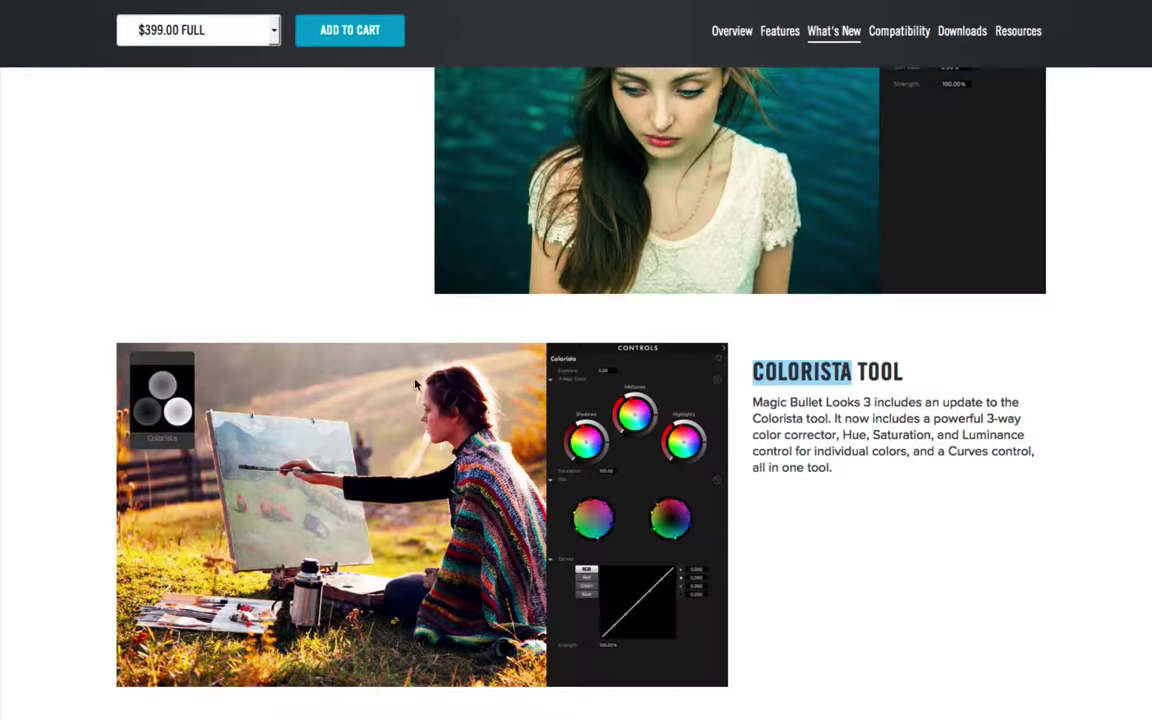
# Step: Review the 4-Way Color, Lens Vignette and Duotone tool descriptions in the What's New section of the Magic Bullet Looks 3 page
pyautogui.scroll(-5, 428, 408)
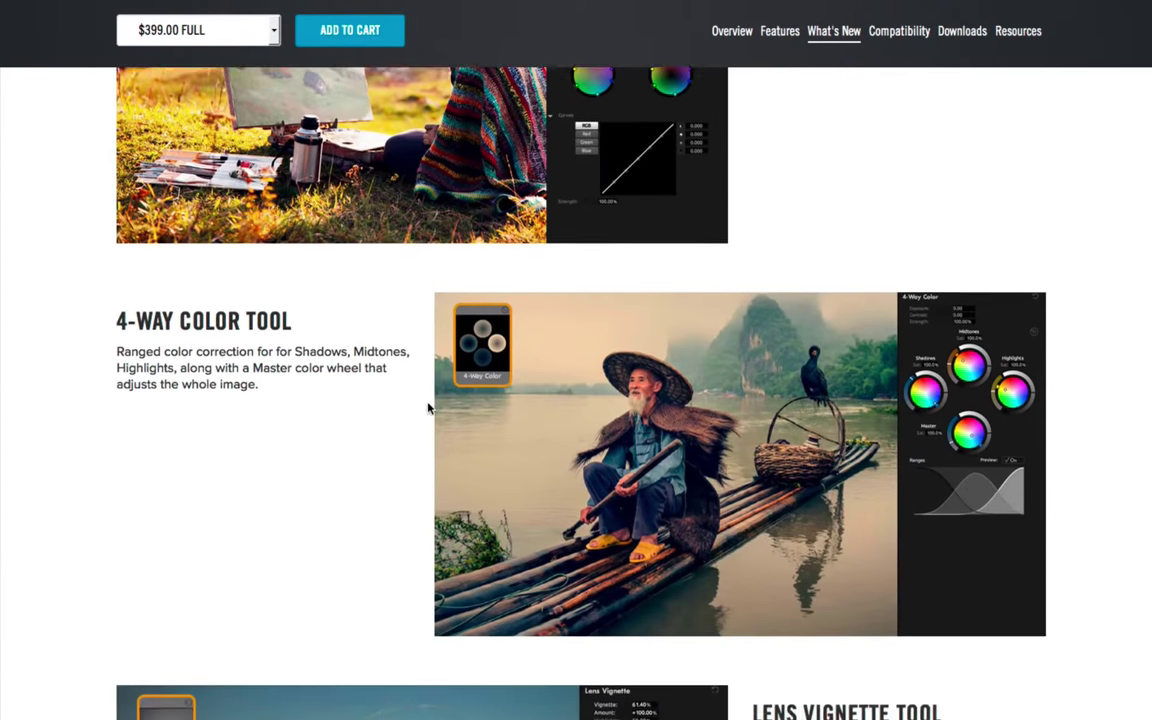
pyautogui.scroll(-7, 428, 408)
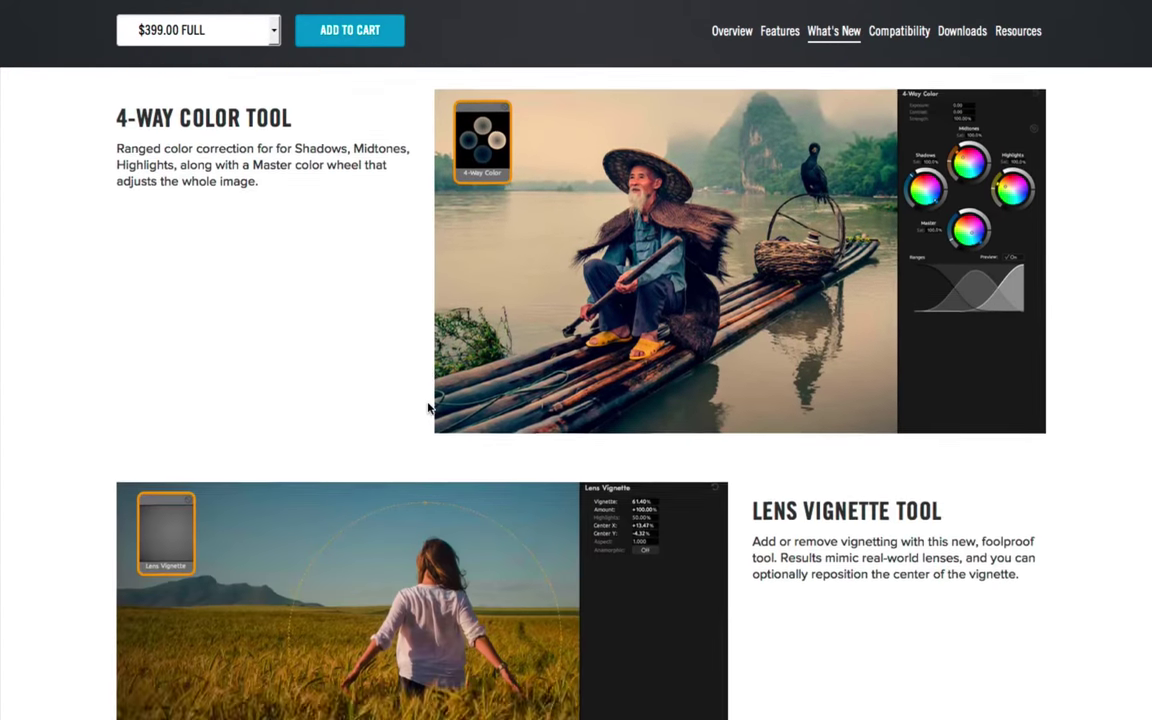
pyautogui.scroll(-6, 428, 408)
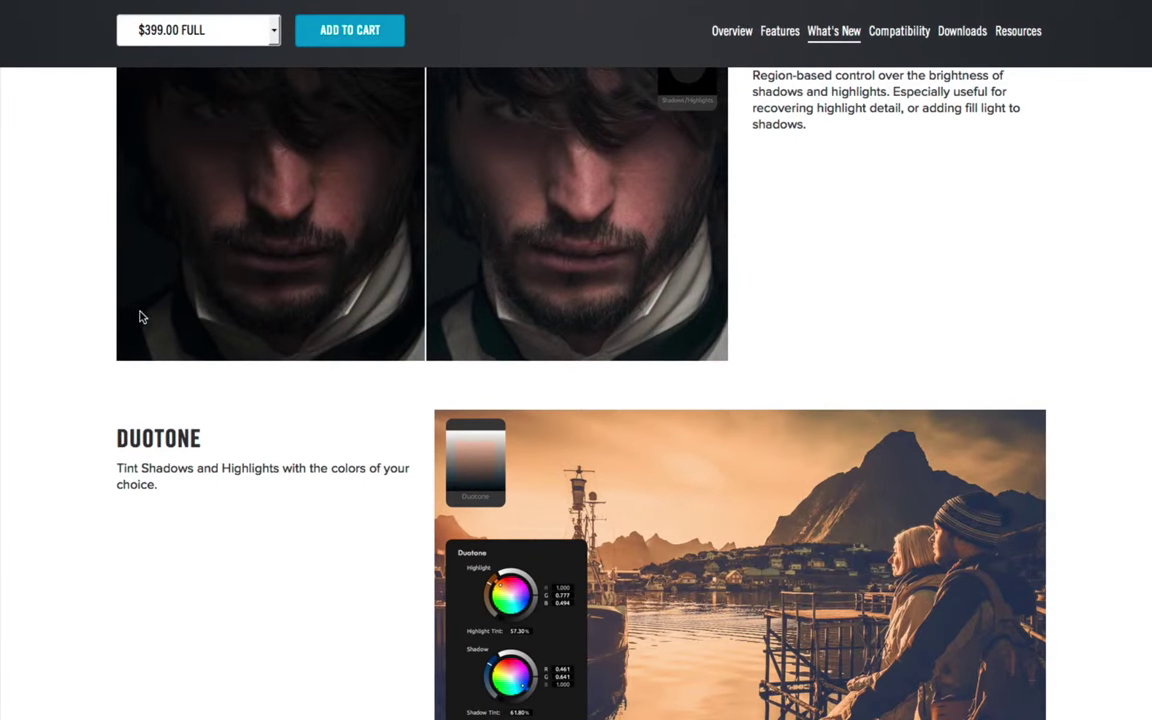
pyautogui.scroll(20, 140, 317)
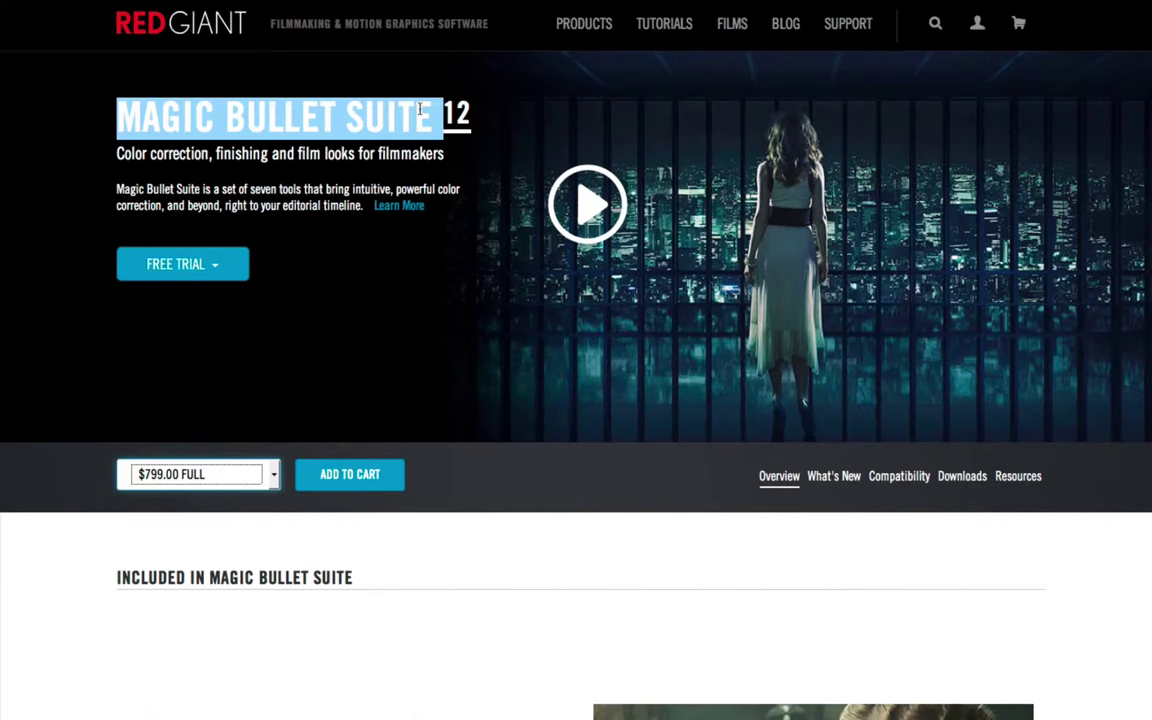
# Step: Examine the tools included in Magic Bullet Suite 12, including Colorista III, Film, Cosmo and Denoiser II
pyautogui.click(378, 100)
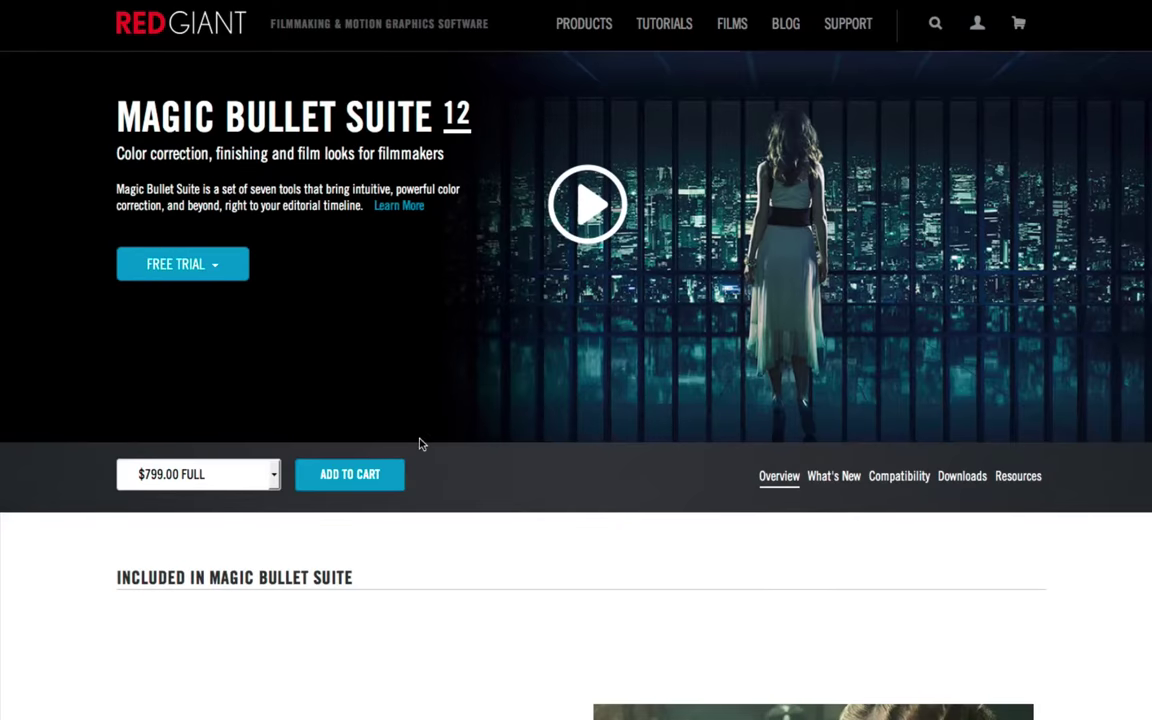
pyautogui.scroll(-10, 419, 442)
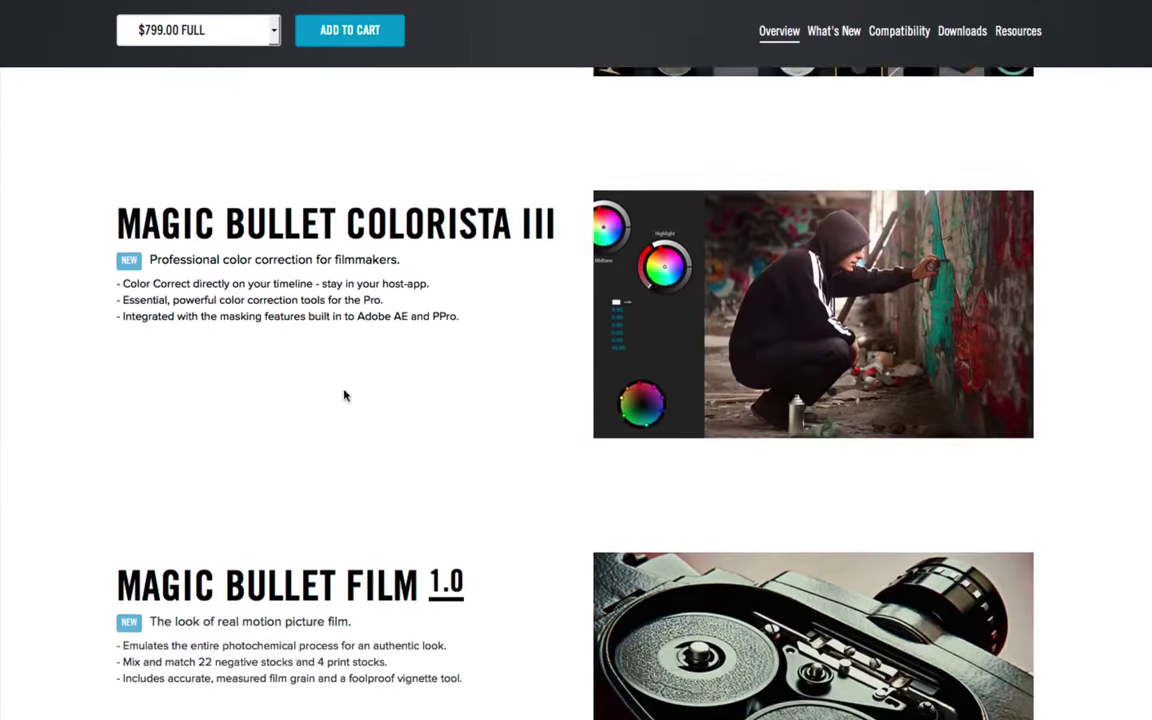
pyautogui.scroll(-12, 344, 396)
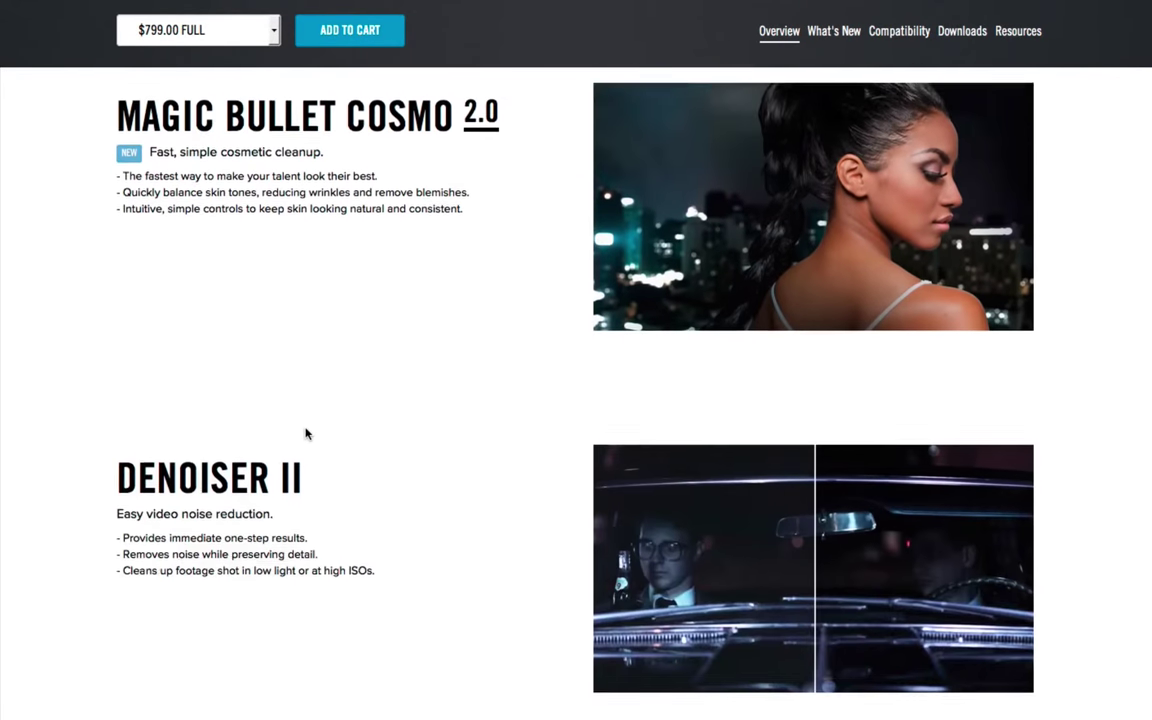
pyautogui.moveTo(105, 450); pyautogui.dragTo(296, 453)
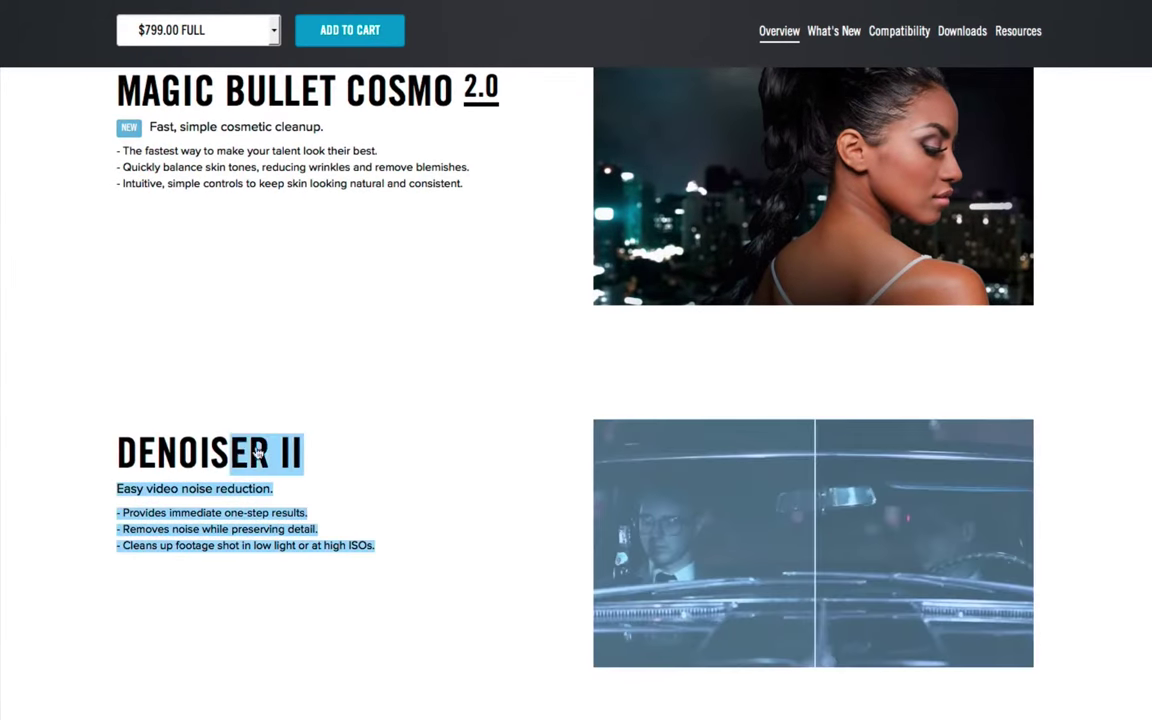
pyautogui.scroll(-1, 316, 492)
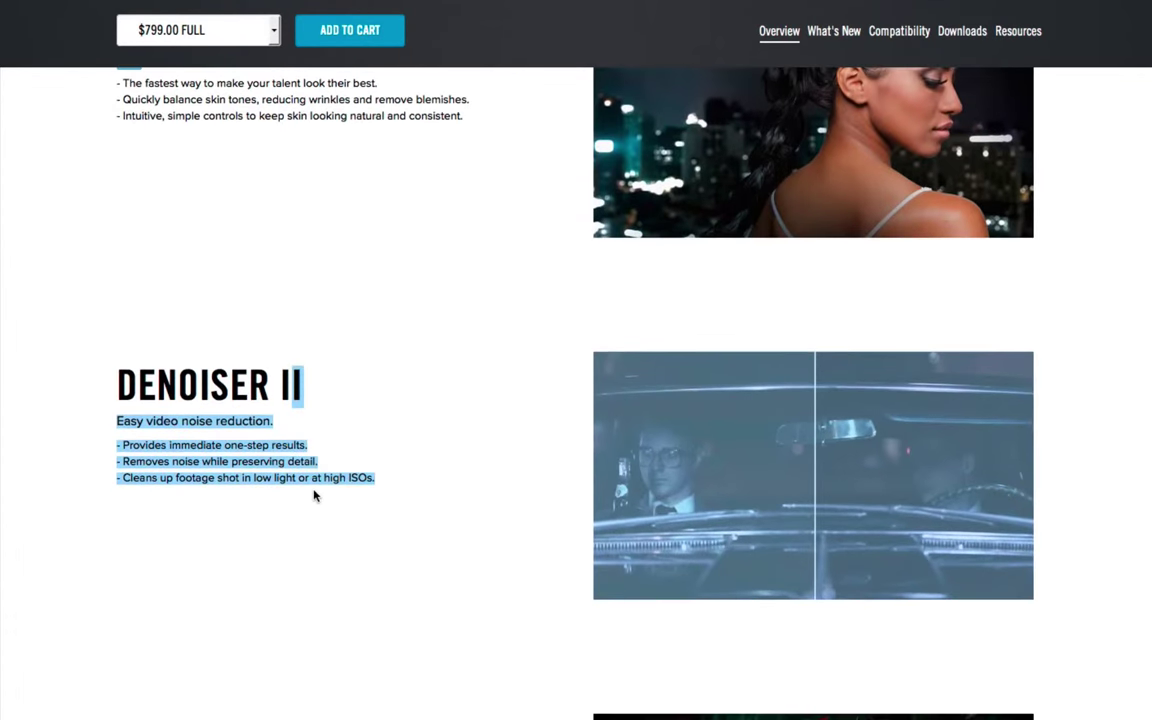
pyautogui.scroll(-4, 314, 494)
pyautogui.scroll(14, 206, 445)
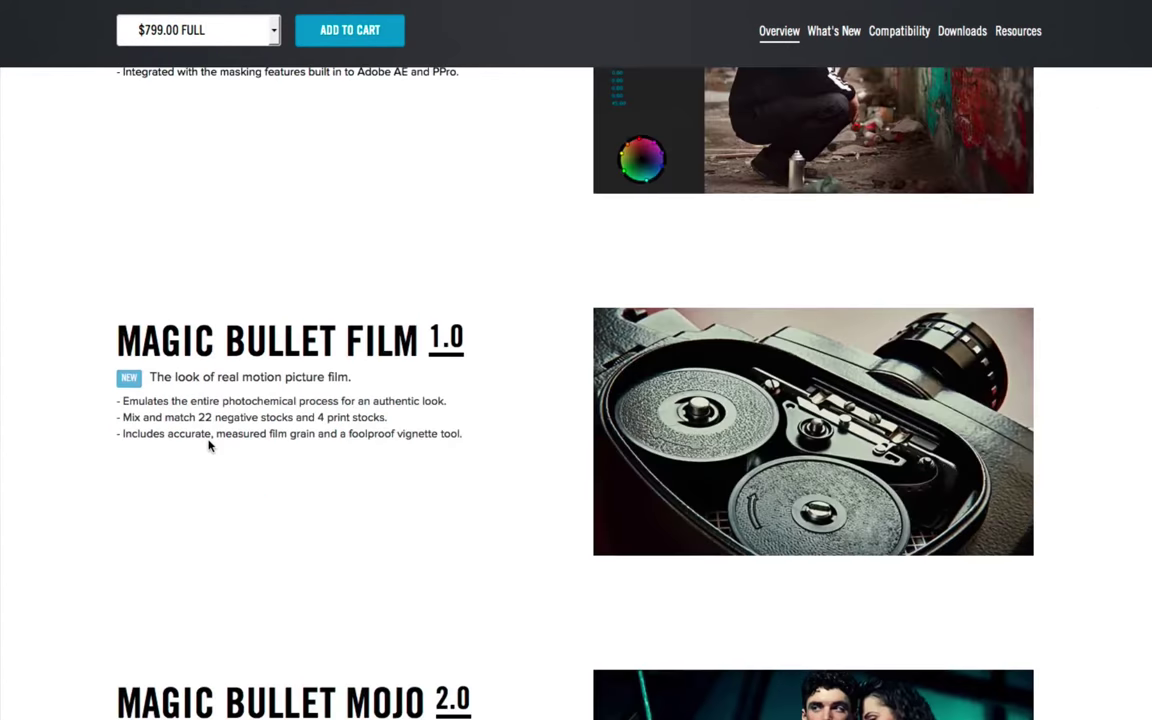
pyautogui.scroll(10, 209, 446)
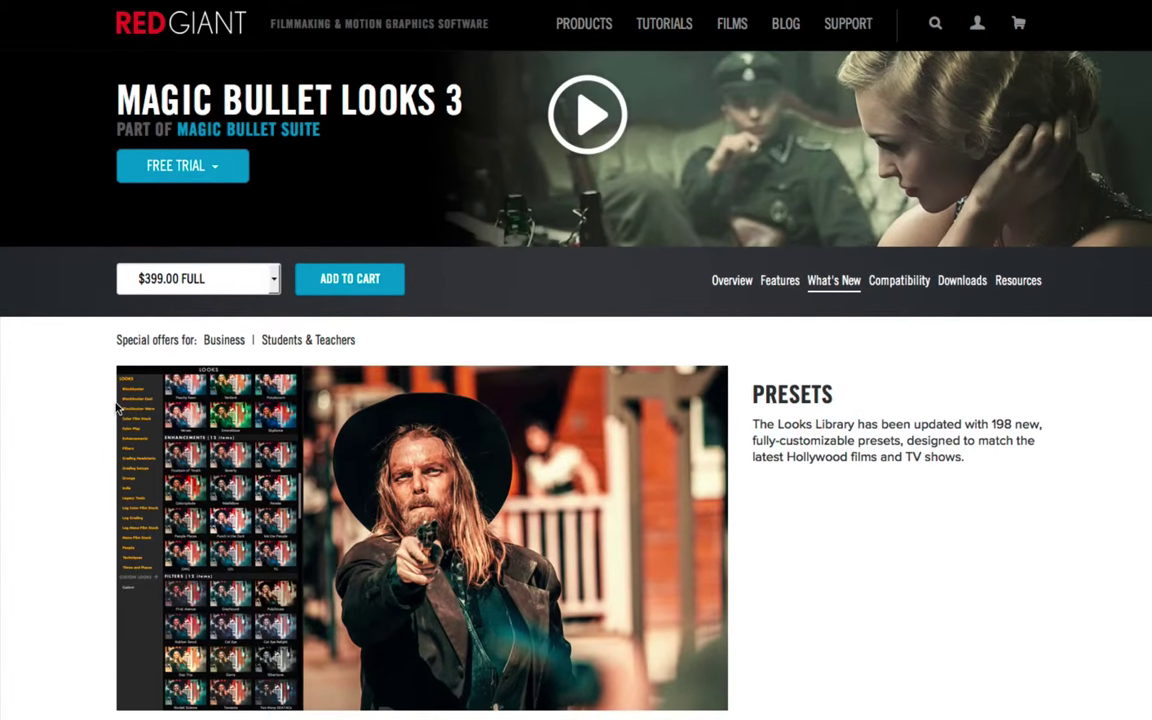
# Step: Read the Film Negative/Film Print, Mojo and Colorista tool descriptions in What's New for Magic Bullet Looks 3
pyautogui.scroll(-8, 115, 410)
pyautogui.scroll(-1, 115, 410)
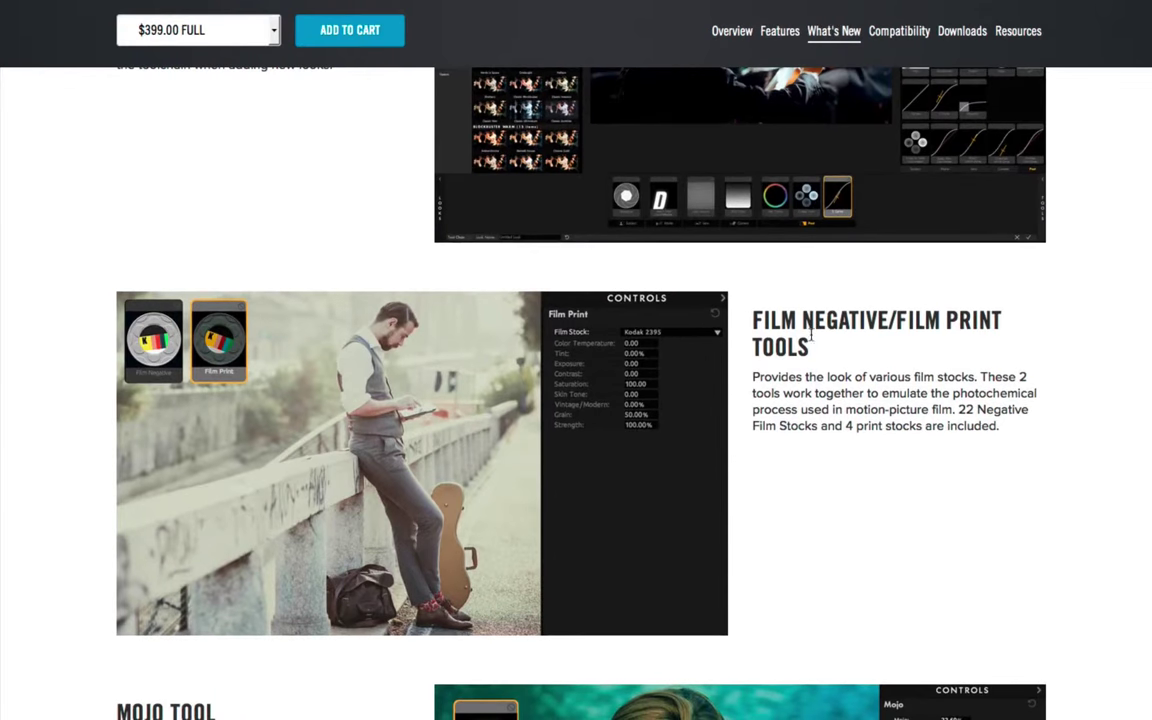
pyautogui.moveTo(752, 320); pyautogui.dragTo(925, 320)
pyautogui.click(925, 320)
pyautogui.scroll(-3, 833, 326)
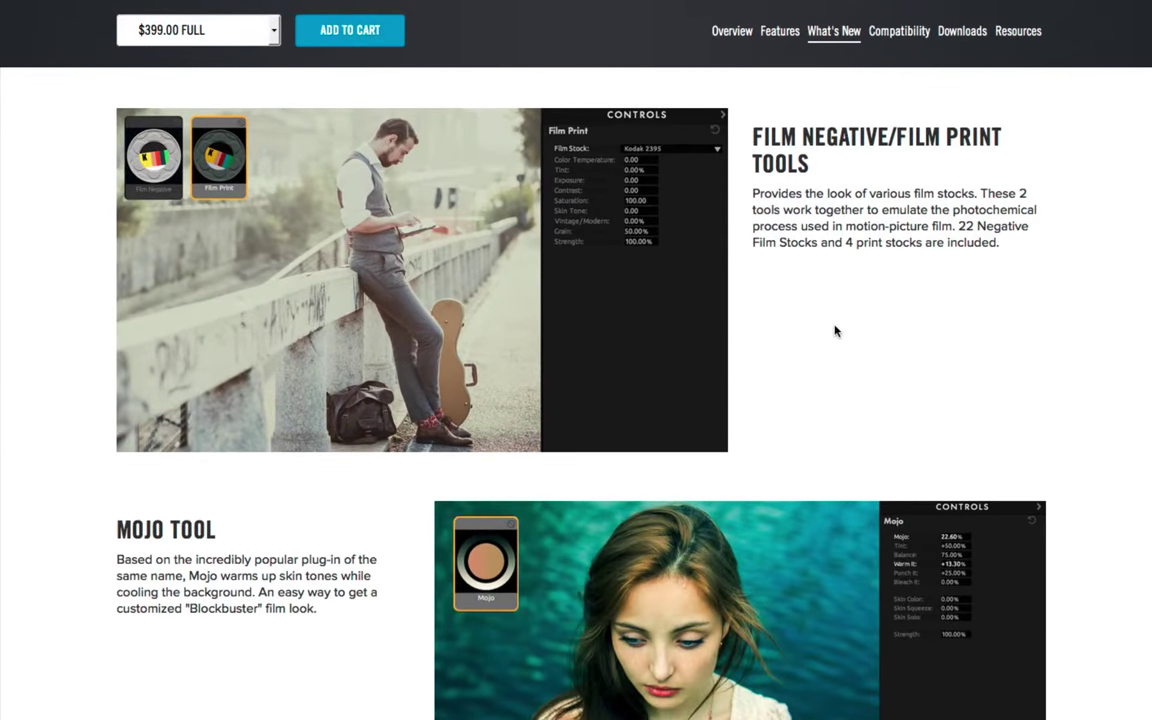
pyautogui.scroll(-4, 836, 331)
pyautogui.moveTo(115, 305); pyautogui.dragTo(205, 305)
pyautogui.click(205, 305)
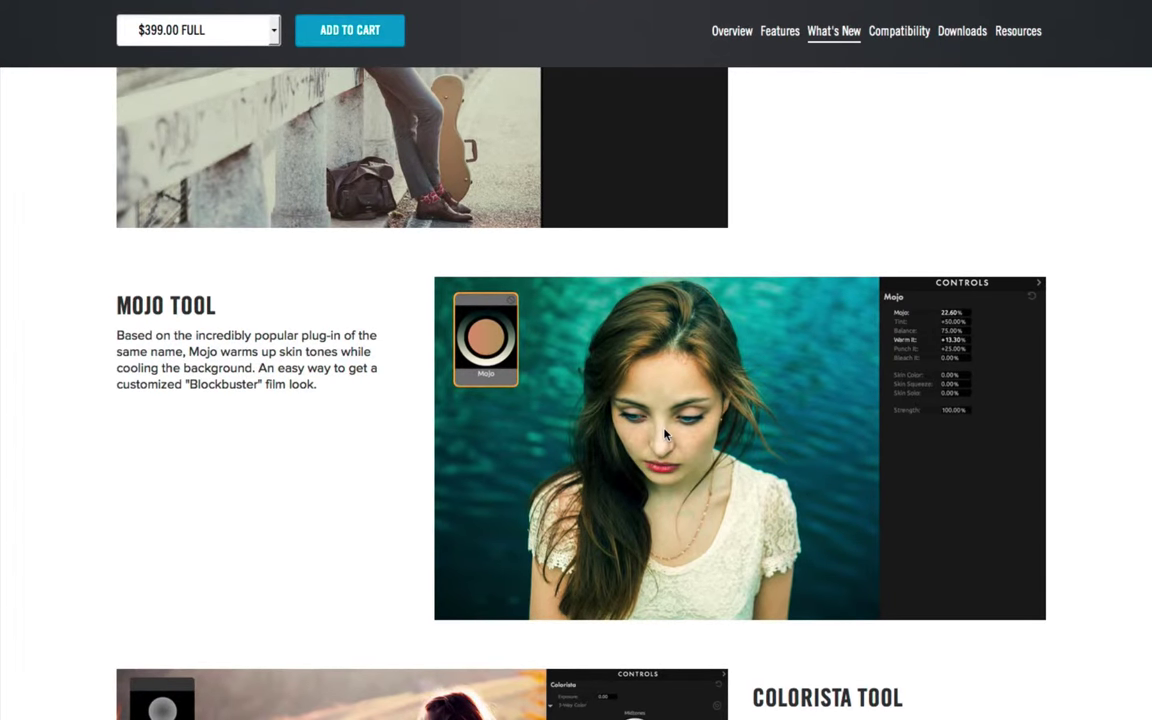
pyautogui.scroll(-6, 666, 437)
pyautogui.scroll(-1, 826, 529)
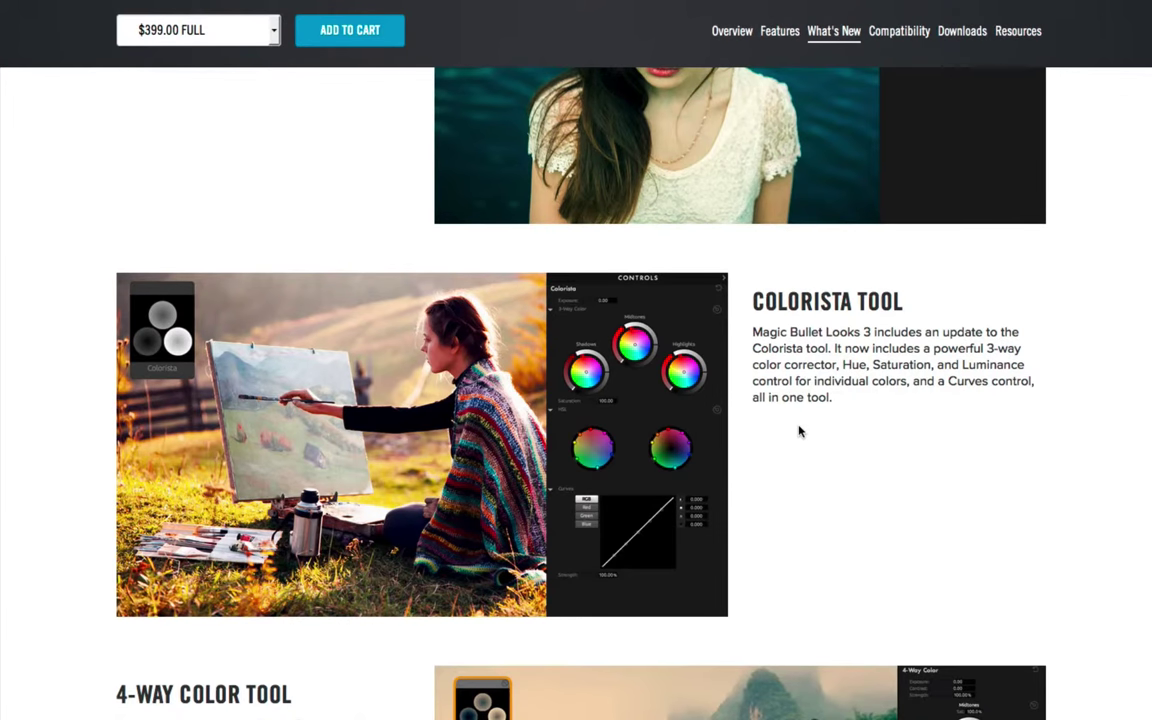
# Step: Return to the heading of the Magic Bullet Looks 3 page and highlight part of the product name
pyautogui.scroll(20, 798, 430)
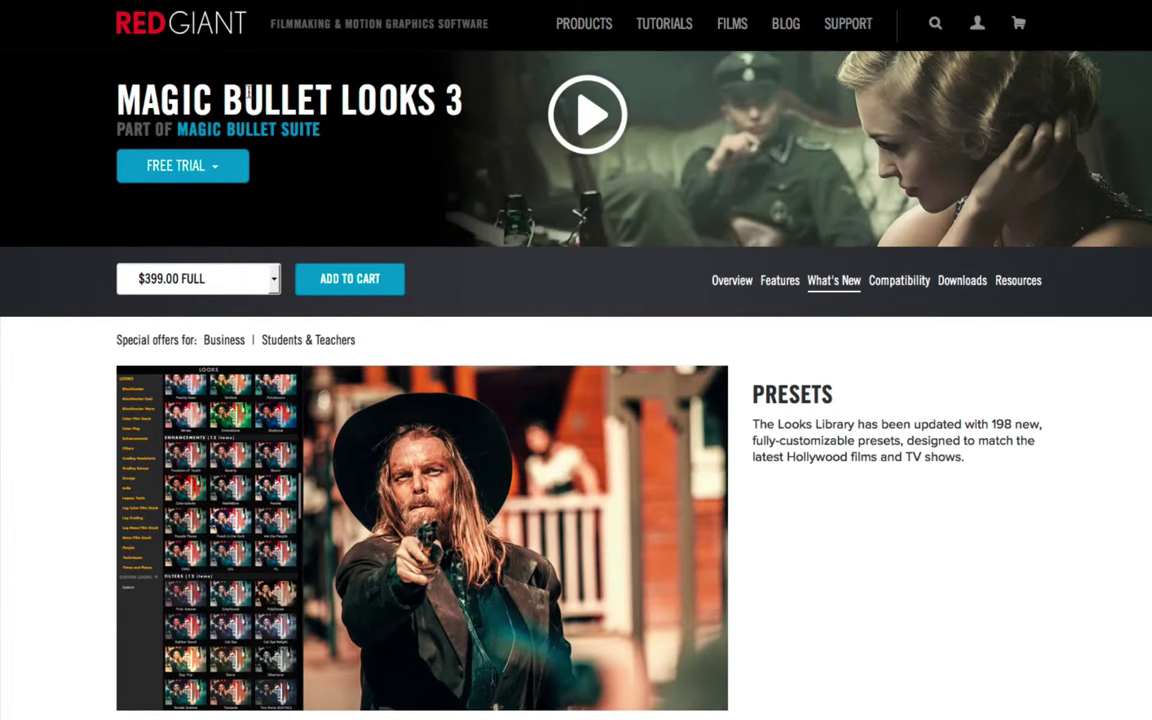
pyautogui.moveTo(328, 86); pyautogui.dragTo(320, 100)
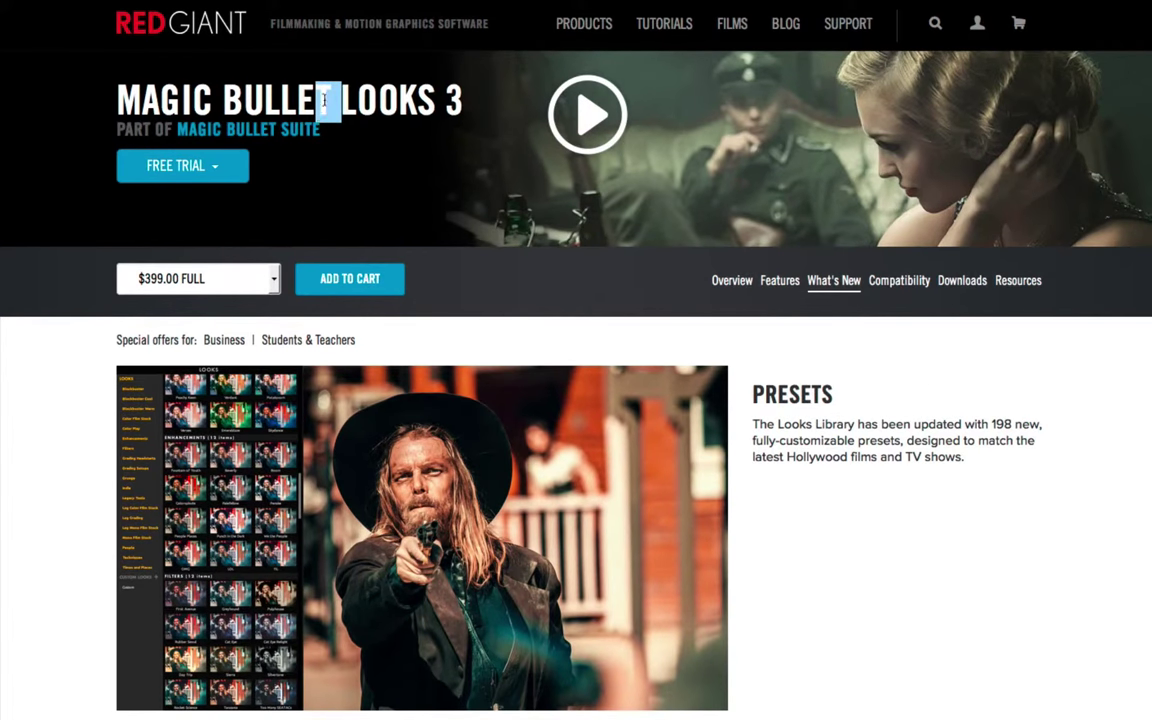
pyautogui.click(323, 100)
pyautogui.moveTo(196, 88); pyautogui.dragTo(346, 92)
pyautogui.click(342, 88)
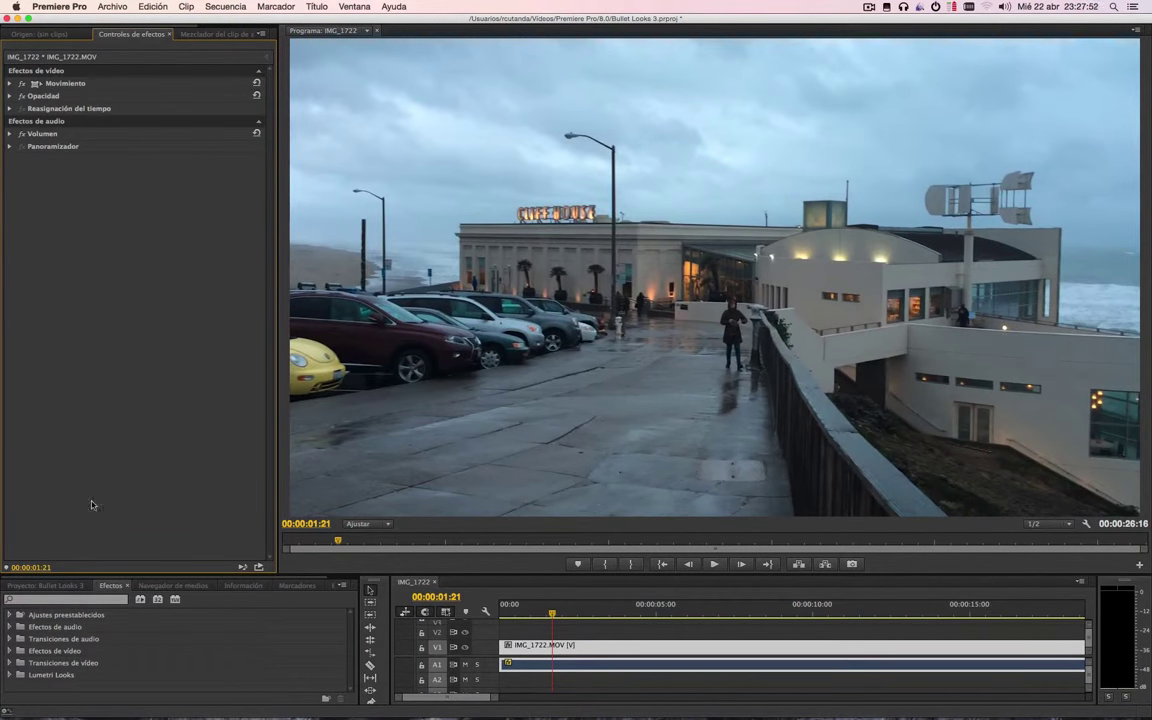
# Step: In Premiere Pro, apply the Magic Bullet Looks effect to the IMG_1722.MOV clip on V1 and inspect its editor without keeping changes
pyautogui.click(87, 601)
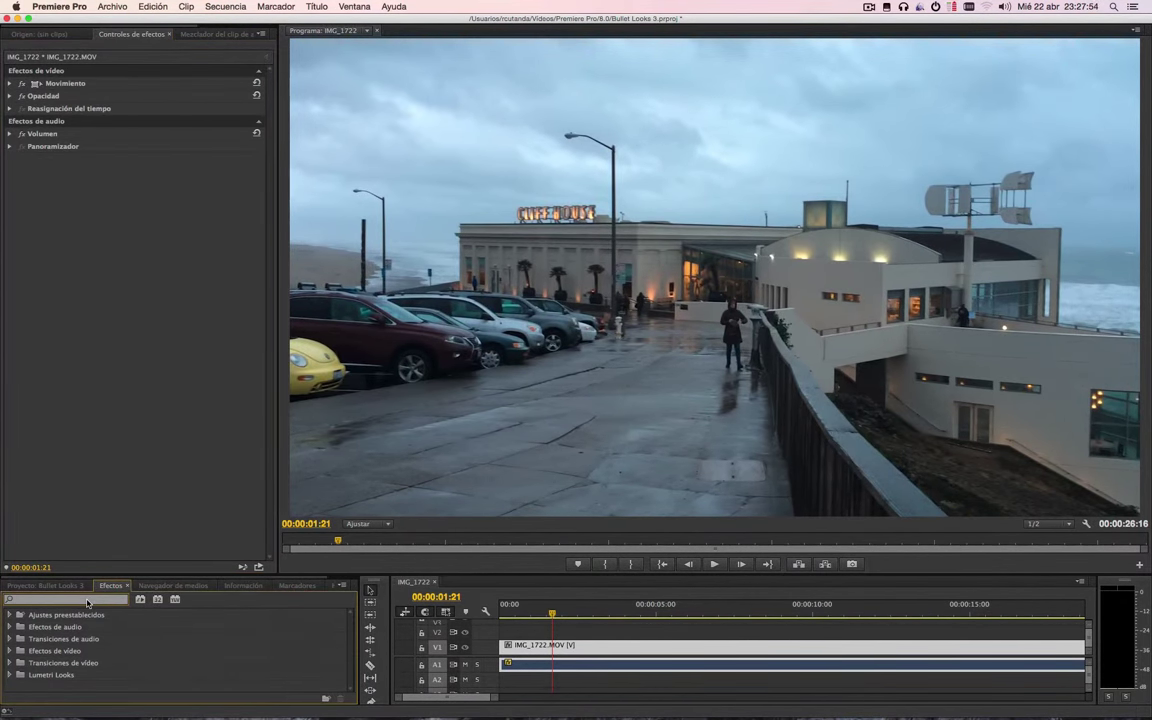
pyautogui.write('bulle')
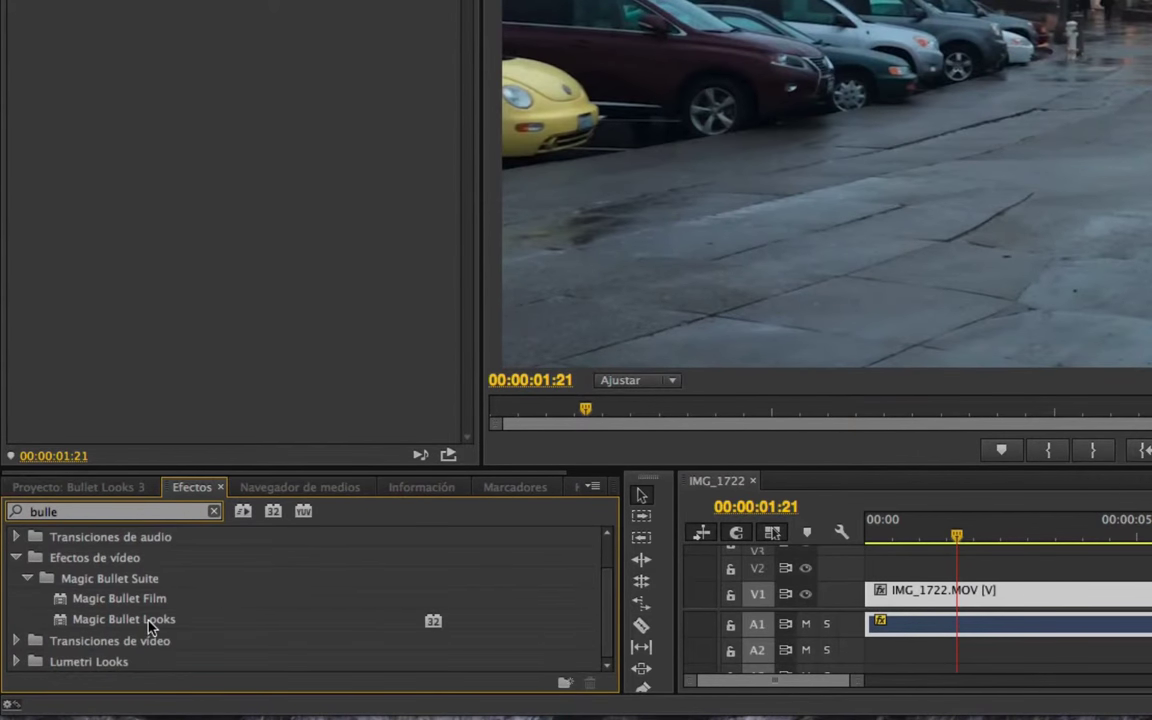
pyautogui.click(110, 621)
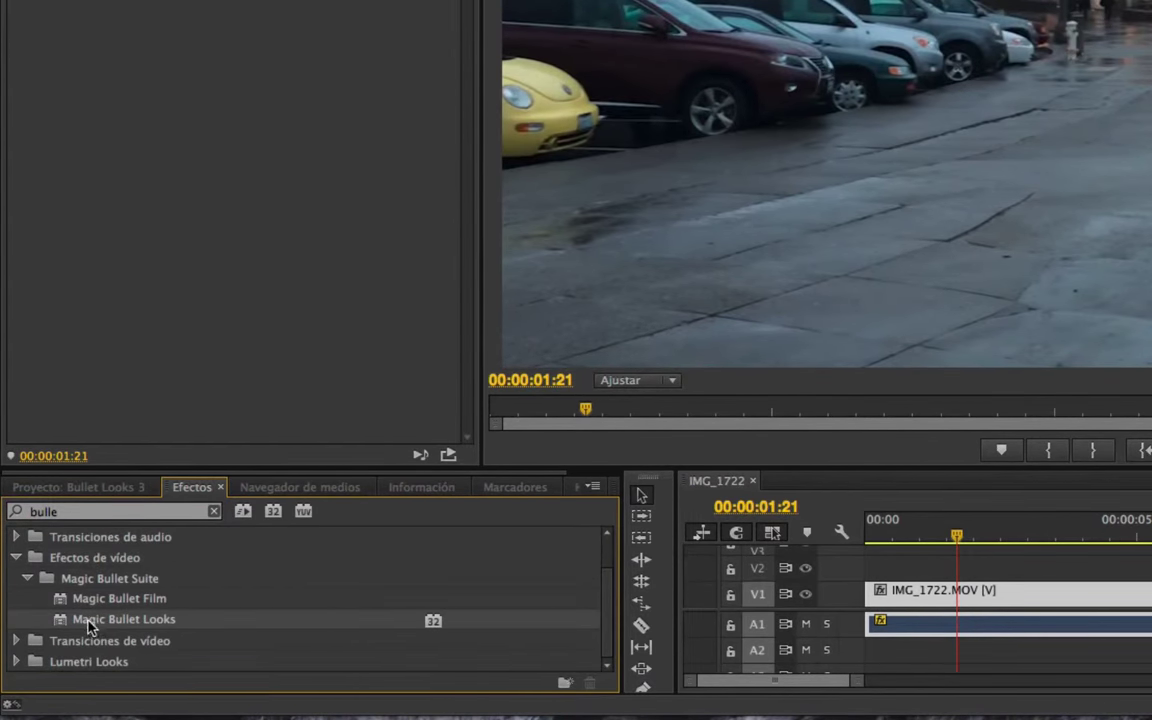
pyautogui.moveTo(95, 622); pyautogui.dragTo(955, 592)
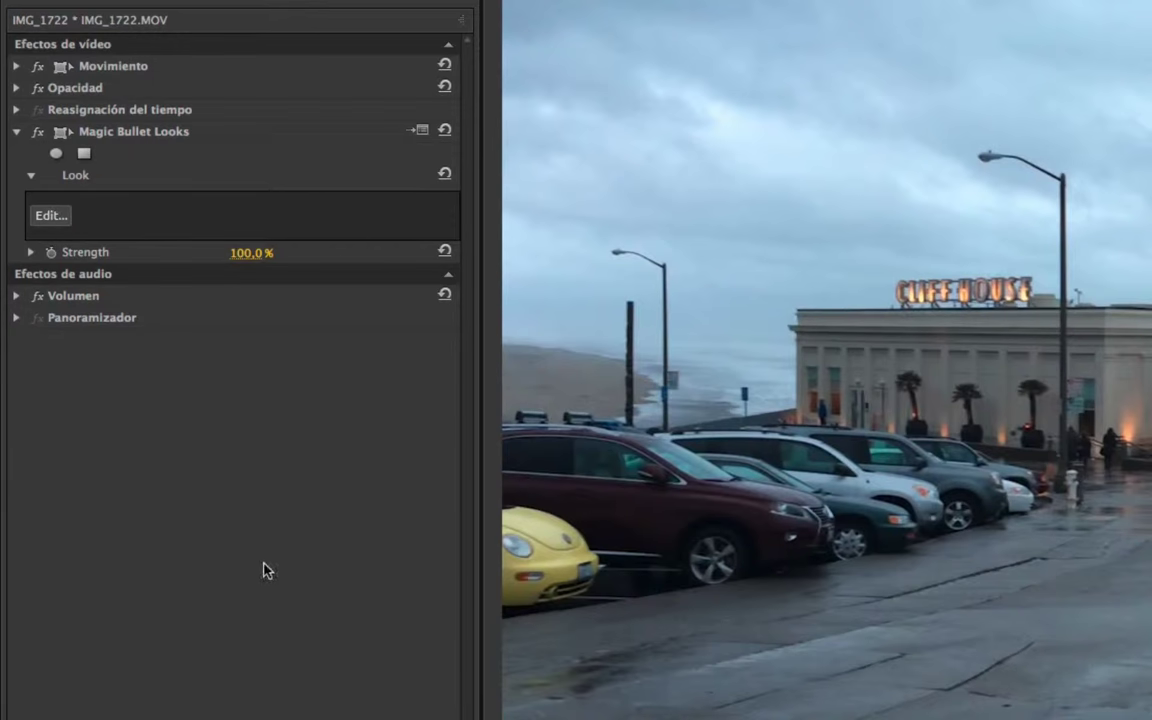
pyautogui.click(53, 217)
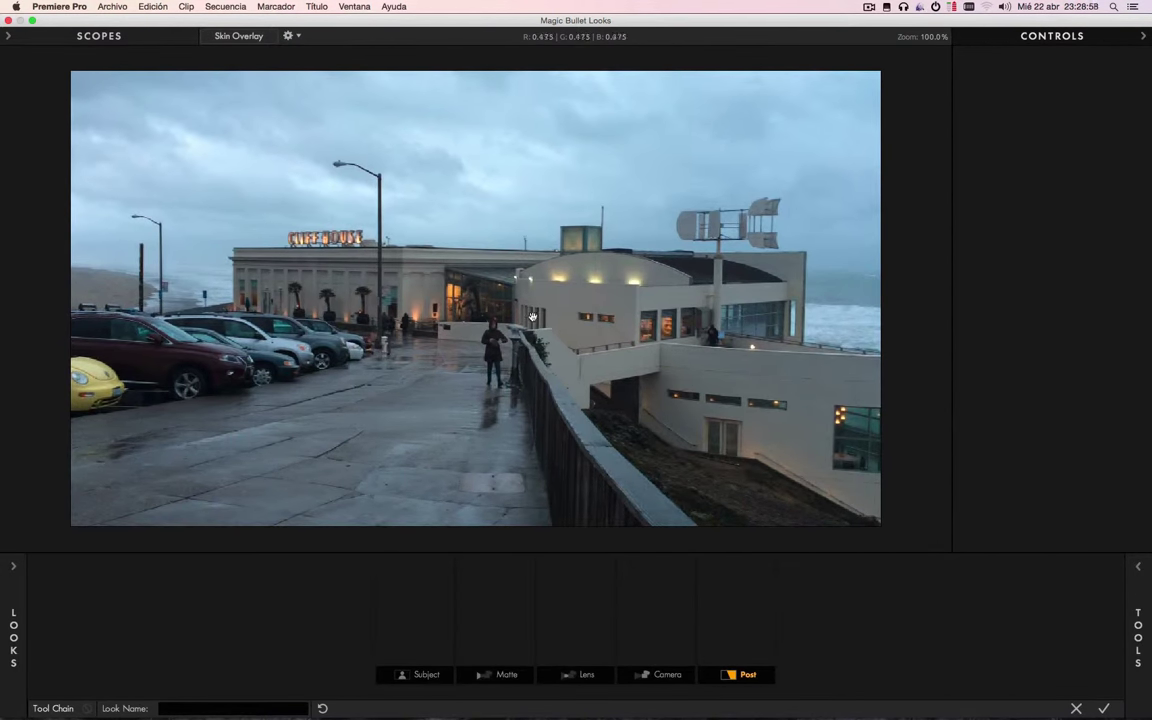
pyautogui.click(1075, 707)
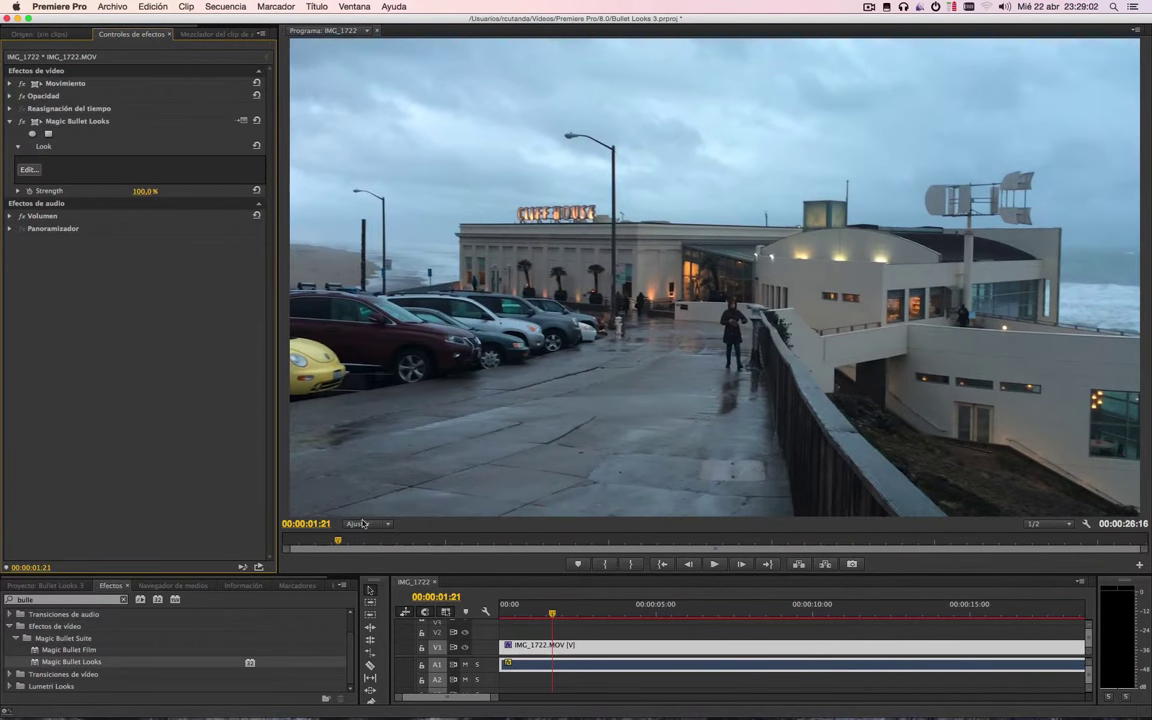
# Step: Find the Colorista III effect, apply it to the IMG_1722.MOV clip, and look over its 3-Way, HSL, Curves and Key controls
pyautogui.click(71, 651)
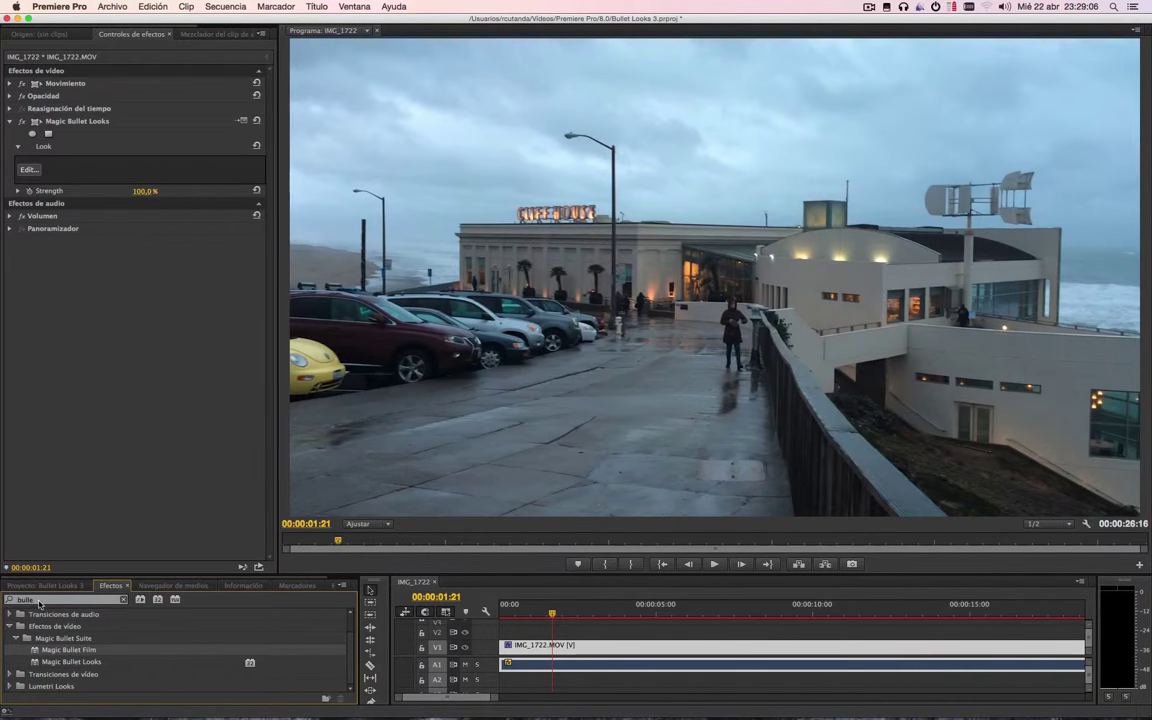
pyautogui.write('color')
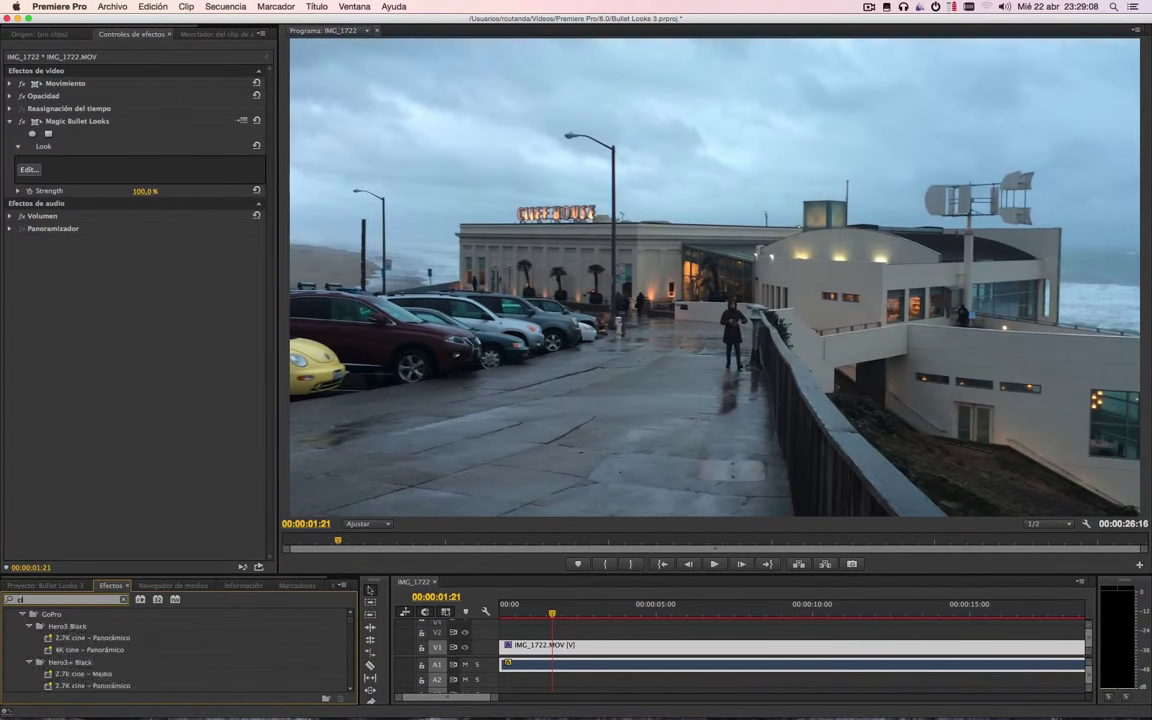
pyautogui.write('is')
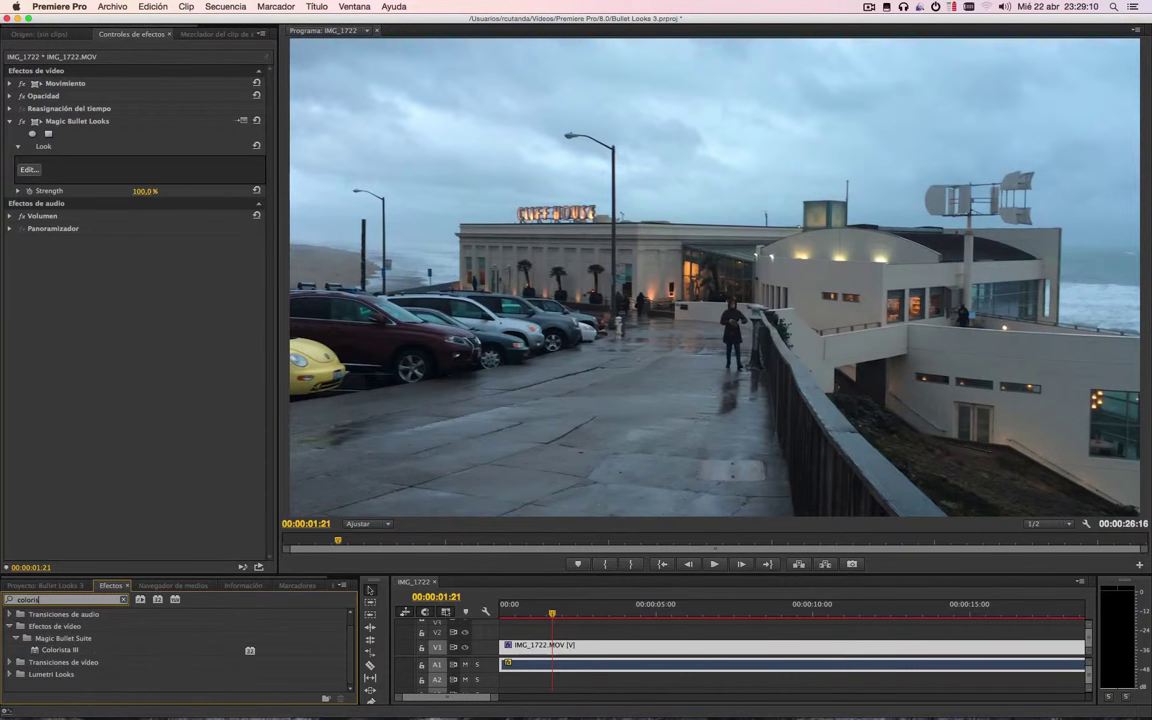
pyautogui.moveTo(60, 650); pyautogui.dragTo(540, 648)
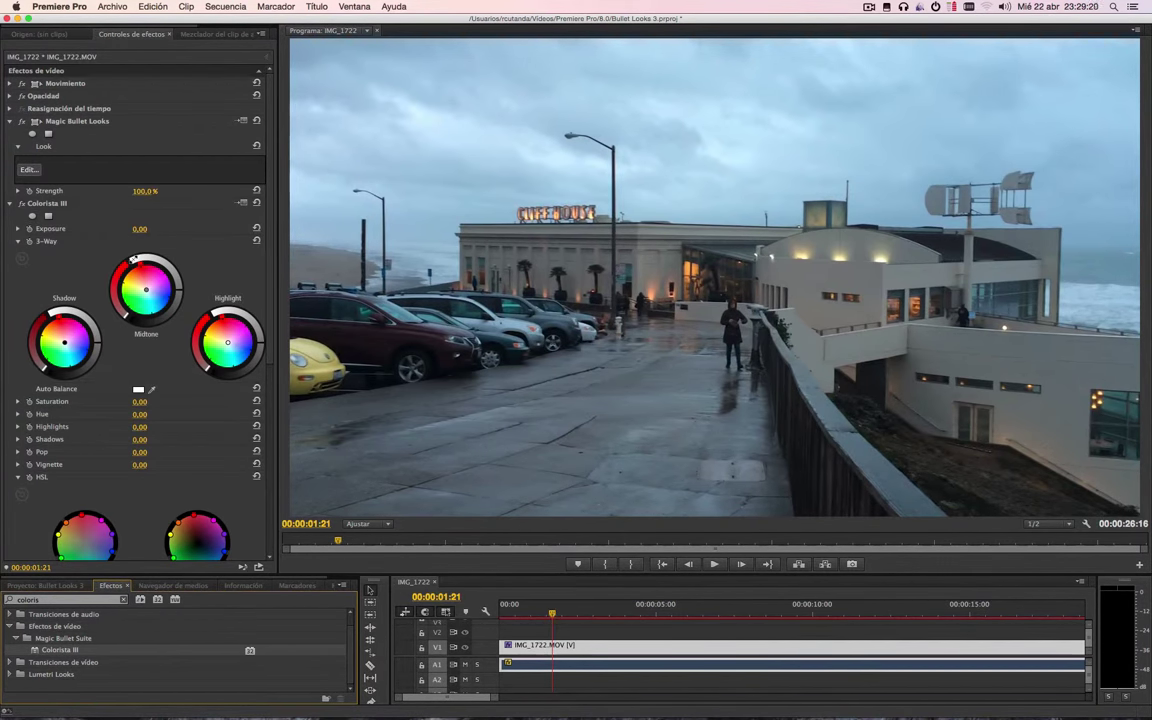
pyautogui.scroll(-5, 133, 259)
pyautogui.scroll(5, 133, 259)
pyautogui.scroll(-6, 133, 258)
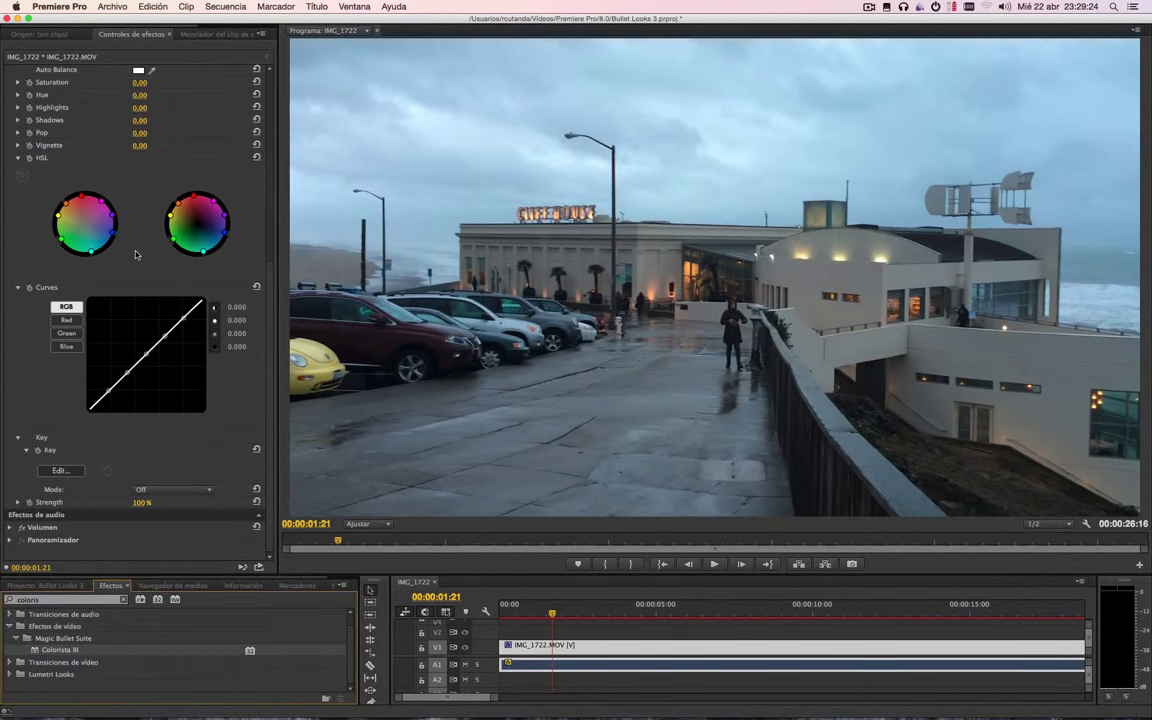
pyautogui.scroll(6, 136, 254)
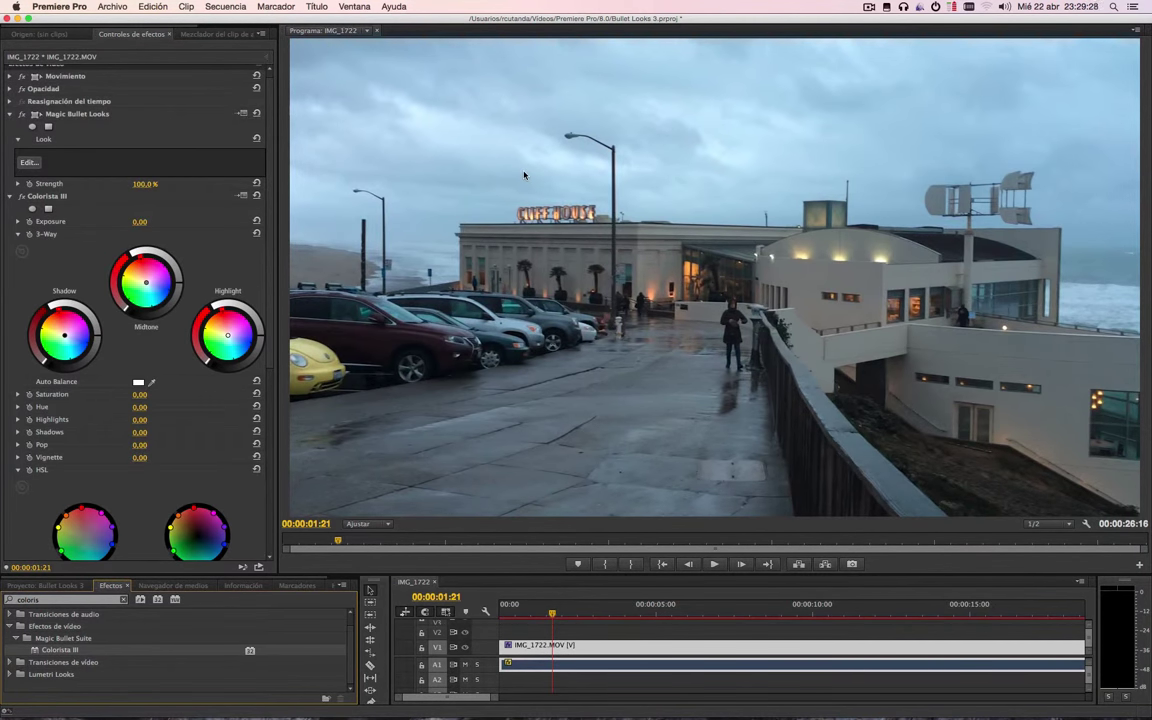
# Step: Move the playhead to 00:00:00:15 and remove the Colorista III effect from the clip
pyautogui.moveTo(552, 612); pyautogui.dragTo(514, 612)
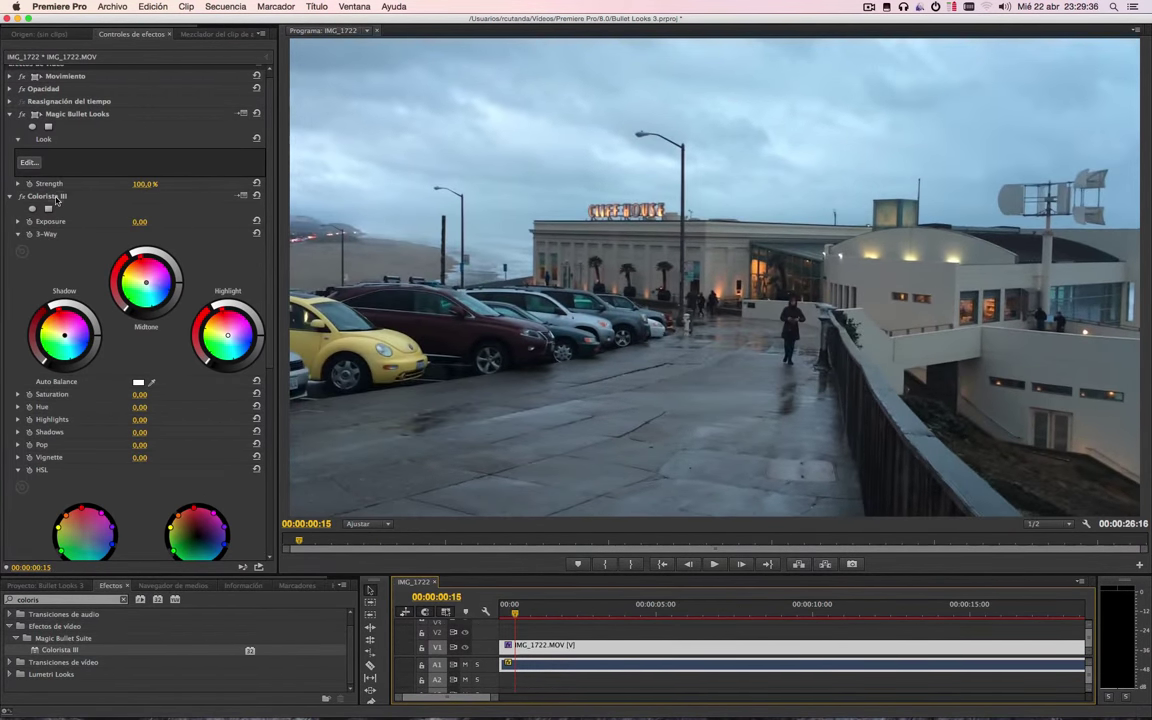
pyautogui.click(57, 198)
pyautogui.press('Delete')
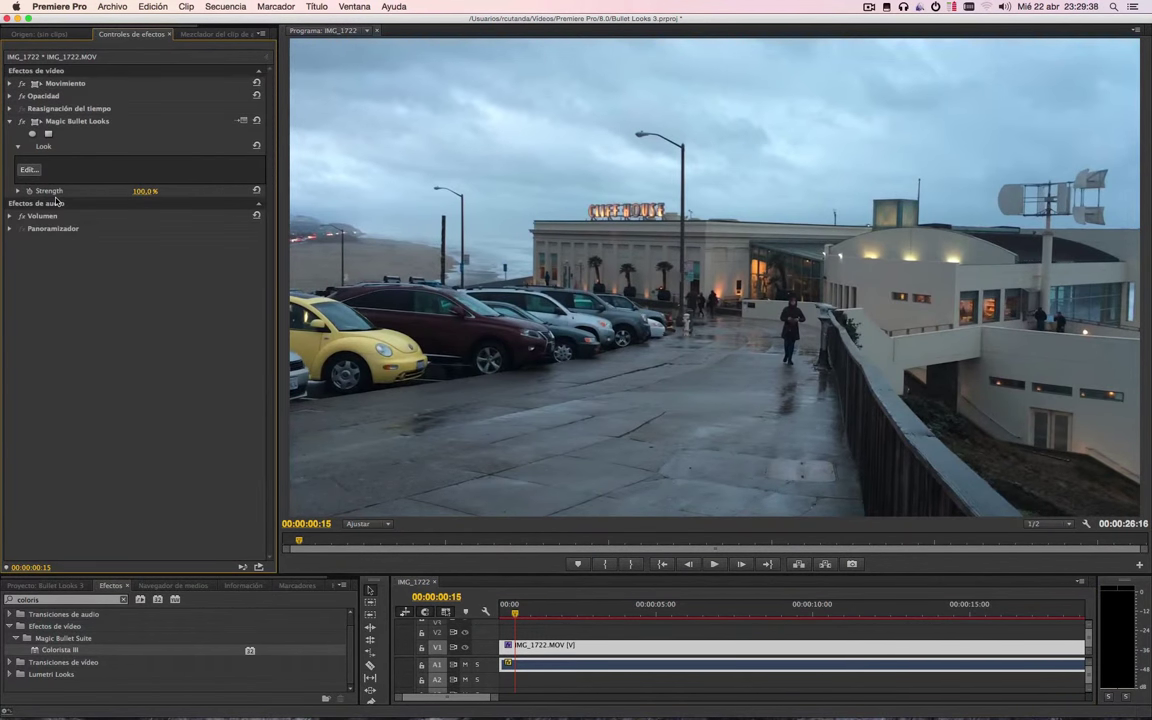
# Step: Briefly open the Magic Bullet Looks editor, cancel out of it, and move the playhead to 00:00:04:17
pyautogui.click(30, 172)
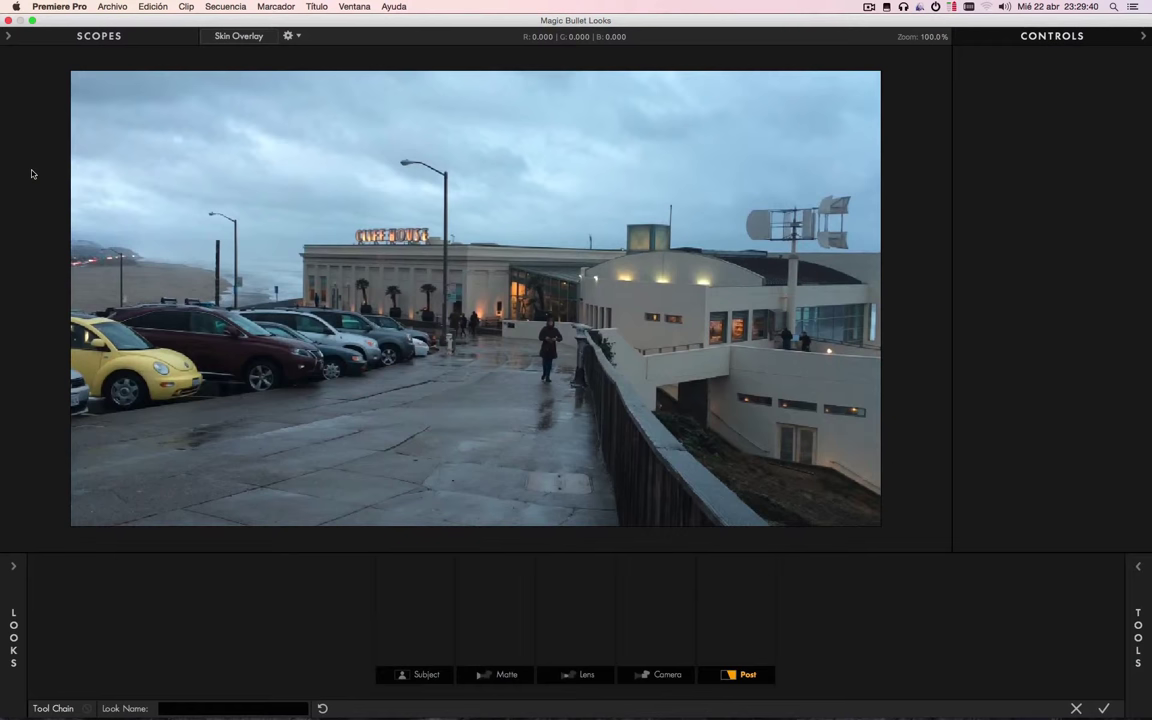
pyautogui.click(1075, 708)
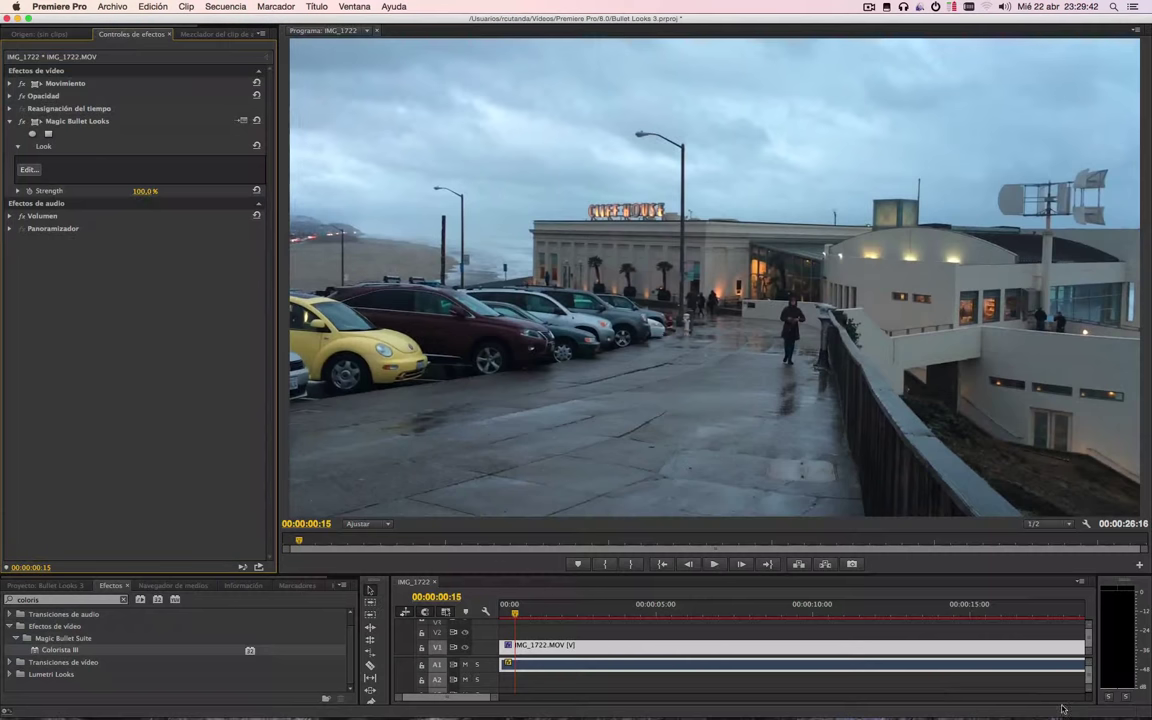
pyautogui.click(642, 615)
pyautogui.moveTo(642, 617); pyautogui.dragTo(643, 616)
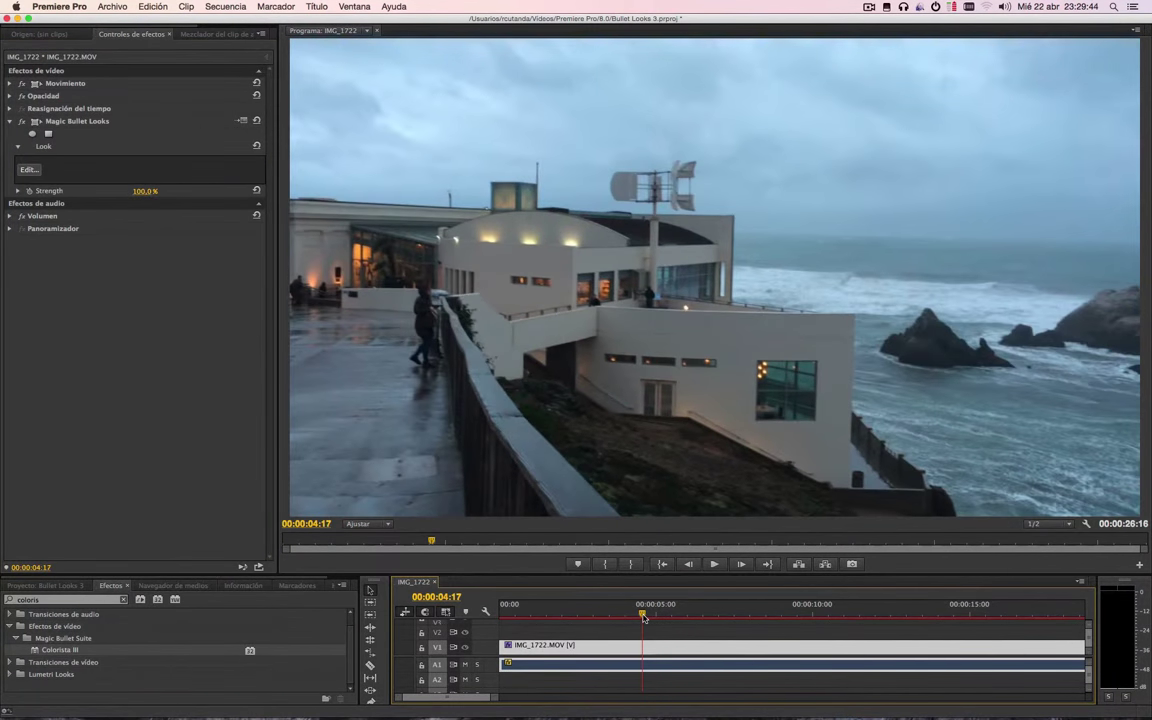
# Step: Open the Magic Bullet Looks editor and preview Blockbuster presets such as Classic Epic, Lynne and Wormhole on the clip
pyautogui.click(30, 172)
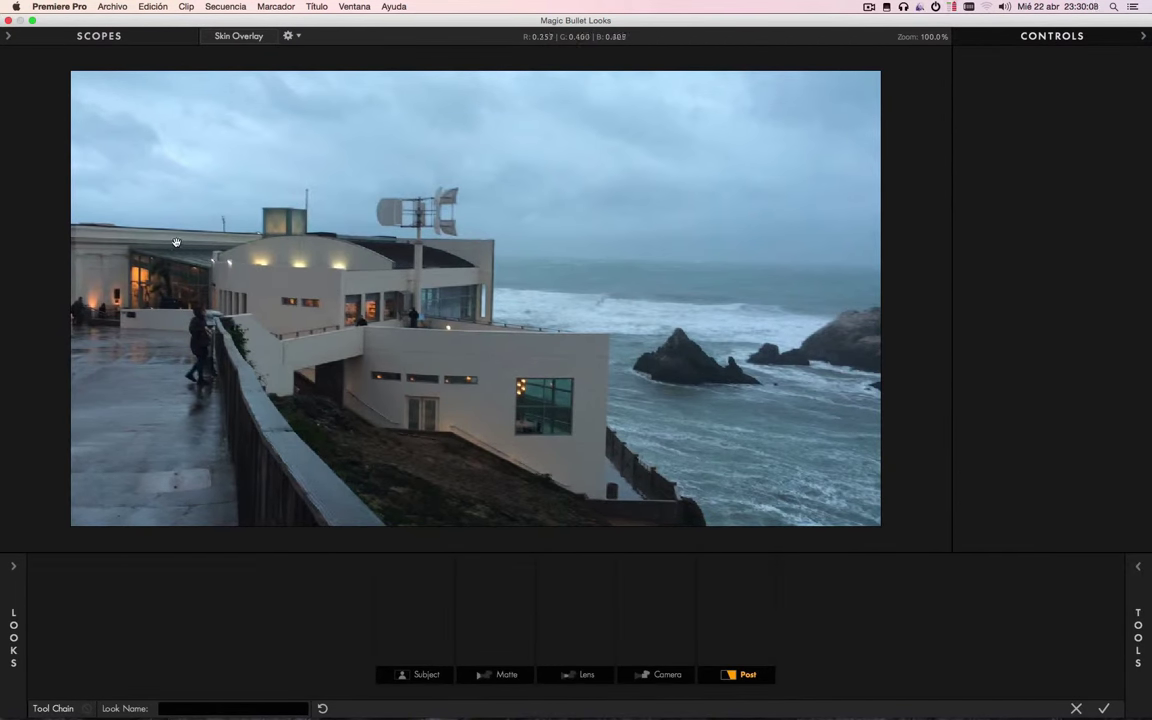
pyautogui.click(14, 576)
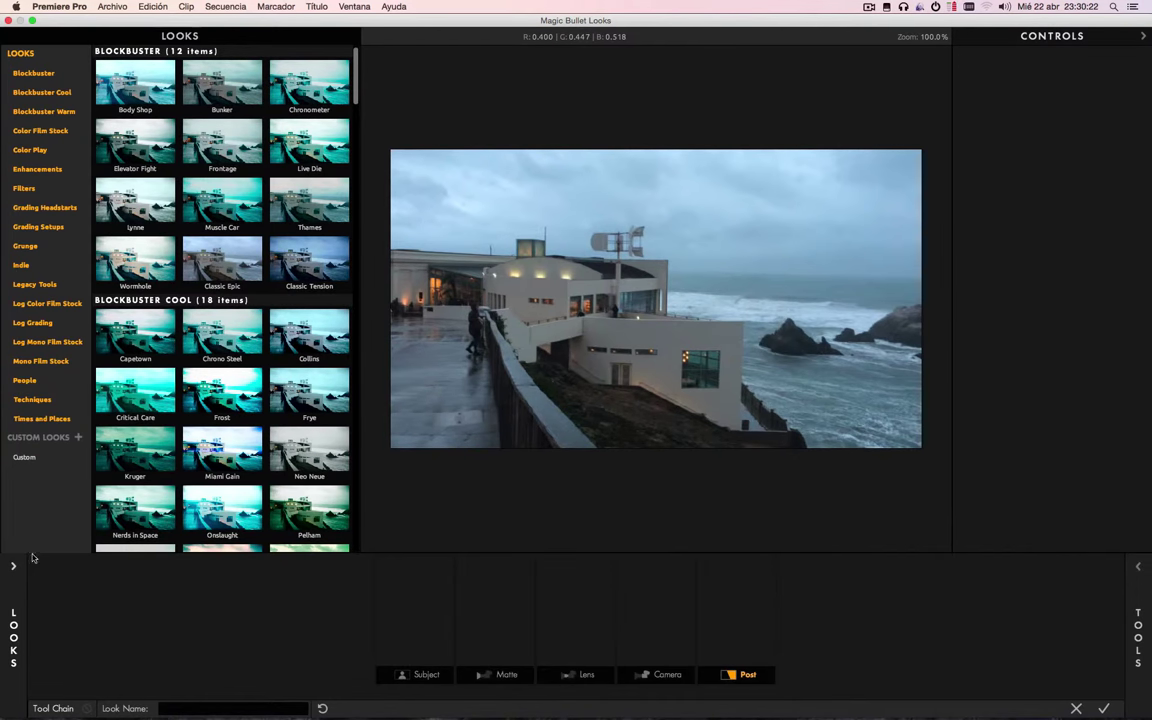
pyautogui.click(290, 266)
pyautogui.click(258, 242)
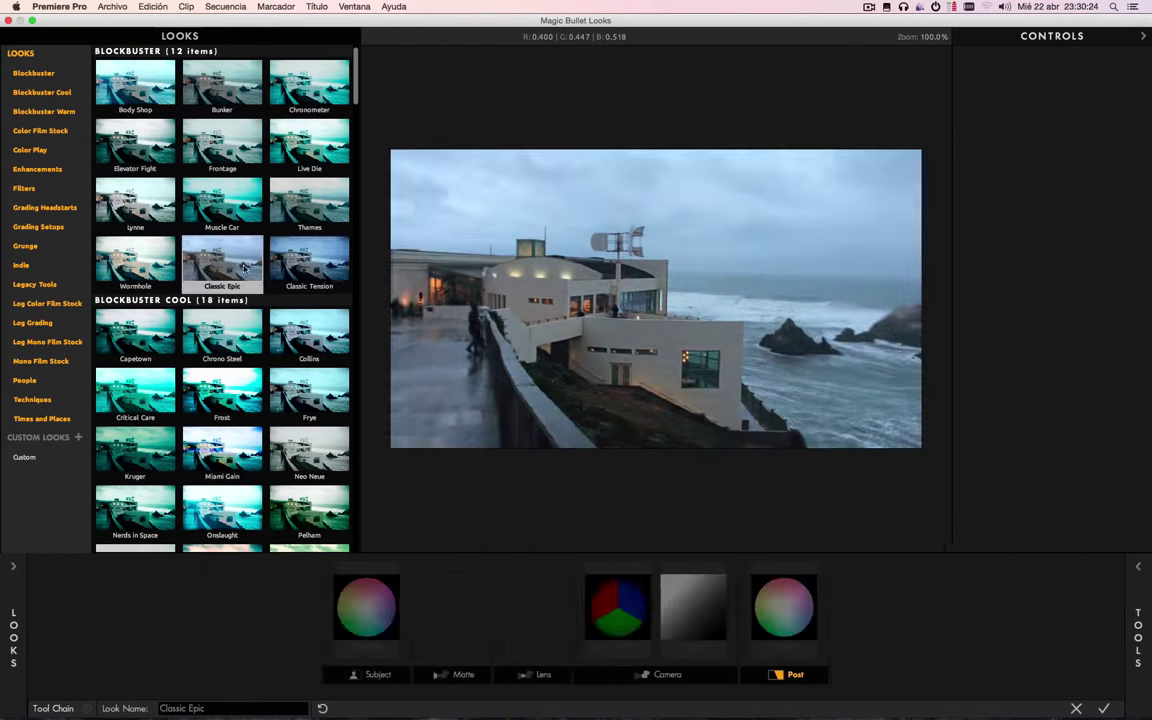
pyautogui.click(240, 204)
pyautogui.click(165, 198)
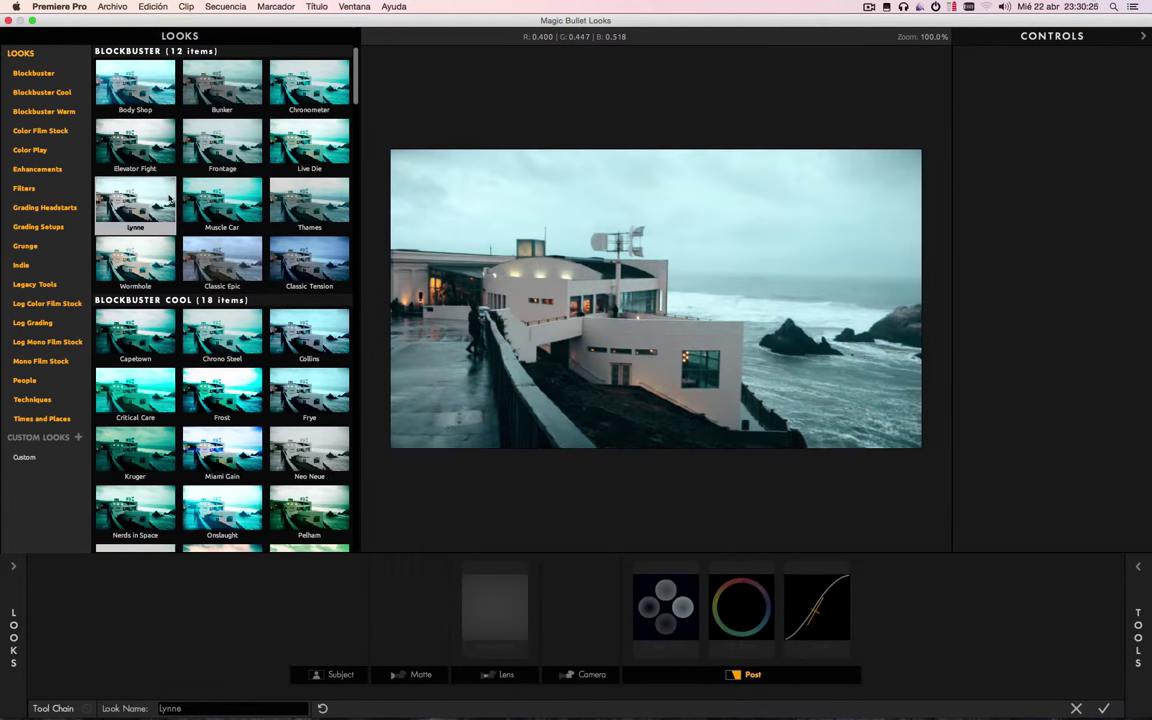
pyautogui.click(152, 150)
pyautogui.click(150, 88)
pyautogui.click(140, 258)
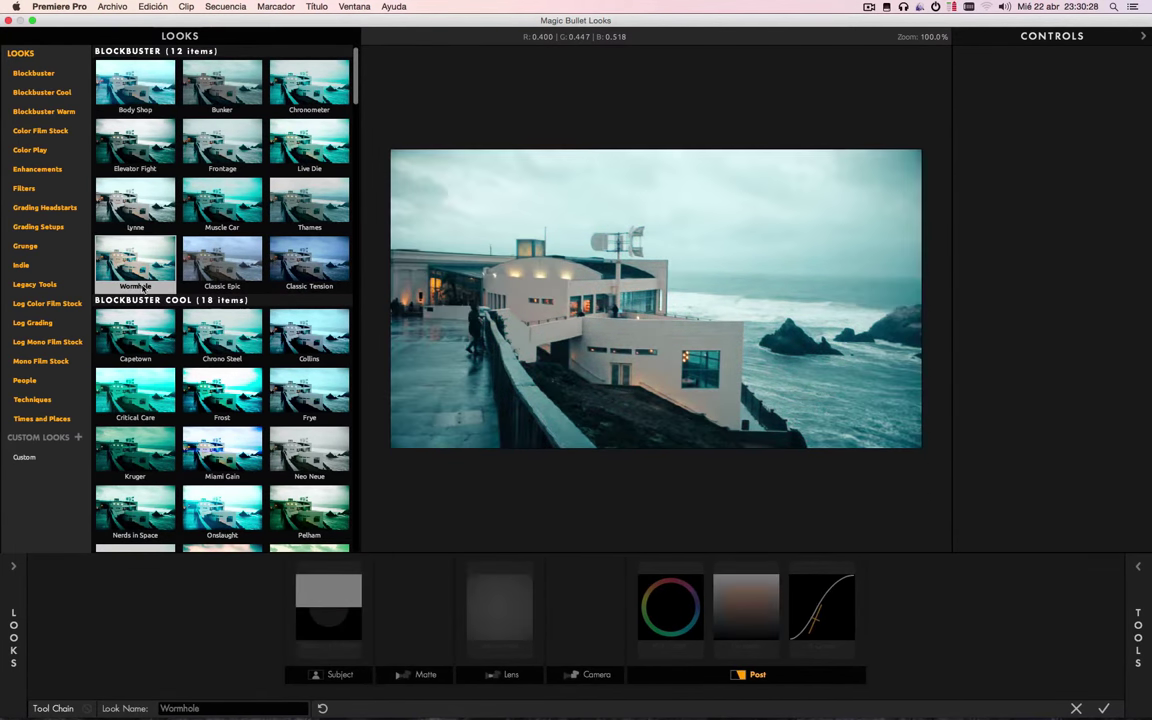
# Step: Preview several Blockbuster Cool presets and apply the Classic Zombies look to the clip
pyautogui.click(140, 330)
pyautogui.click(138, 390)
pyautogui.scroll(-2, 138, 392)
pyautogui.click(138, 392)
pyautogui.click(136, 418)
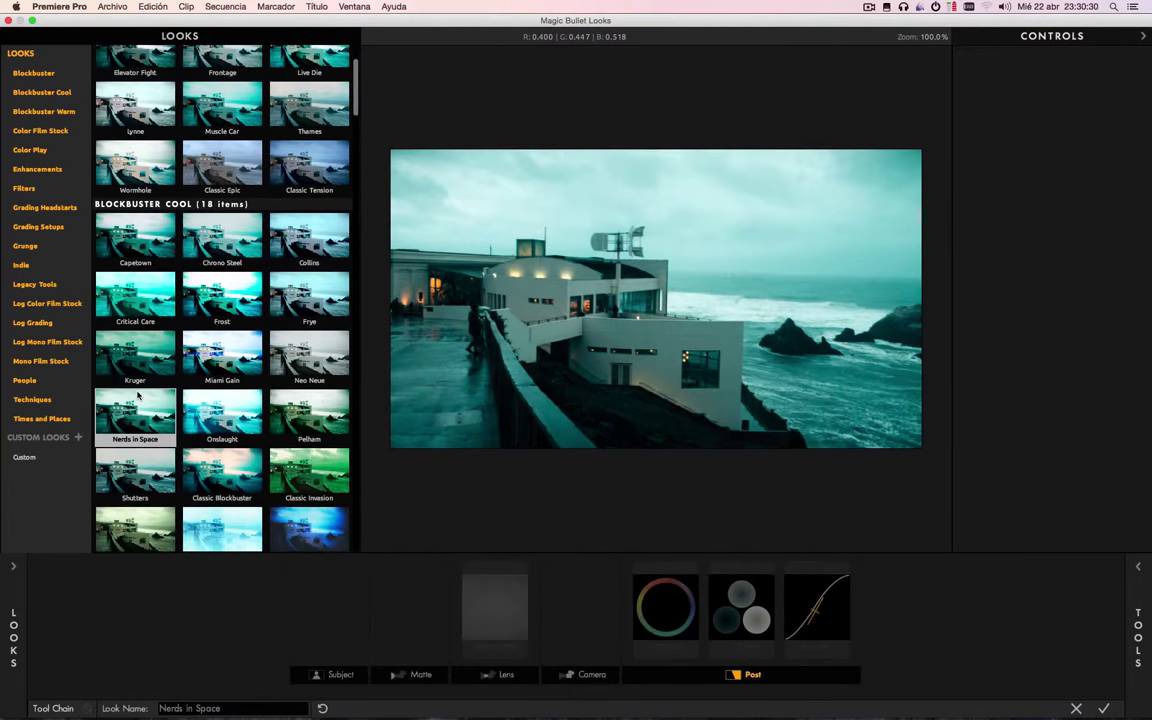
pyautogui.scroll(-3, 140, 420)
pyautogui.scroll(-1, 300, 390)
pyautogui.click(300, 385)
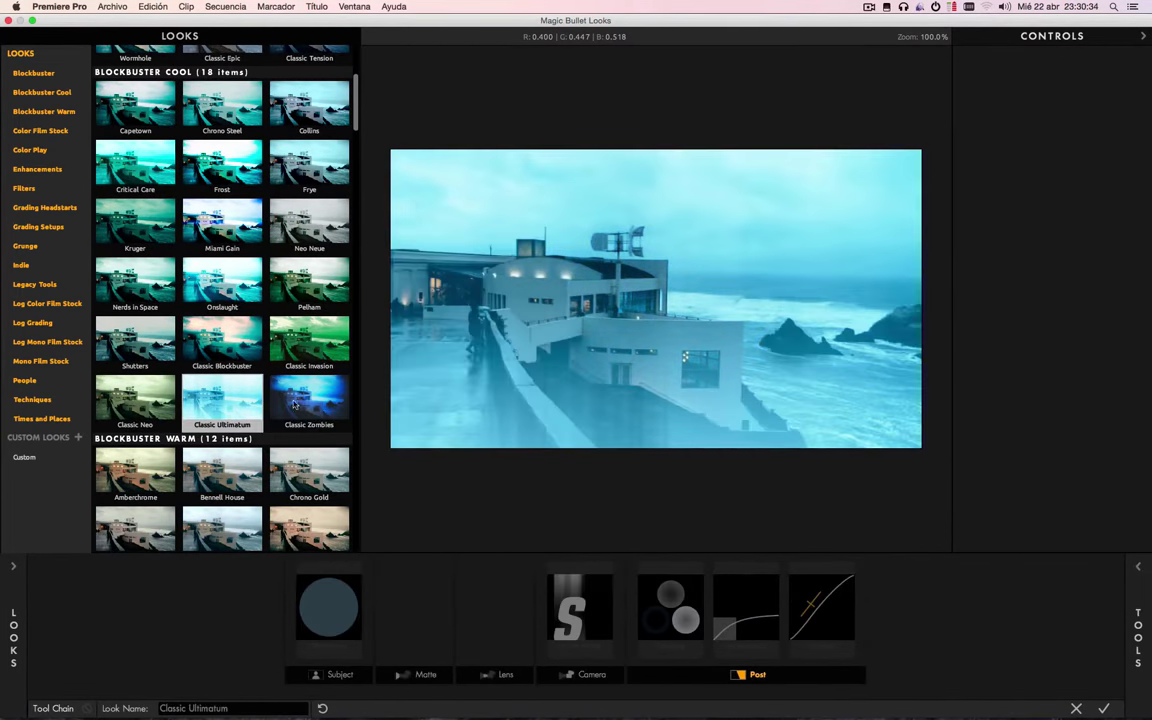
pyautogui.click(303, 401)
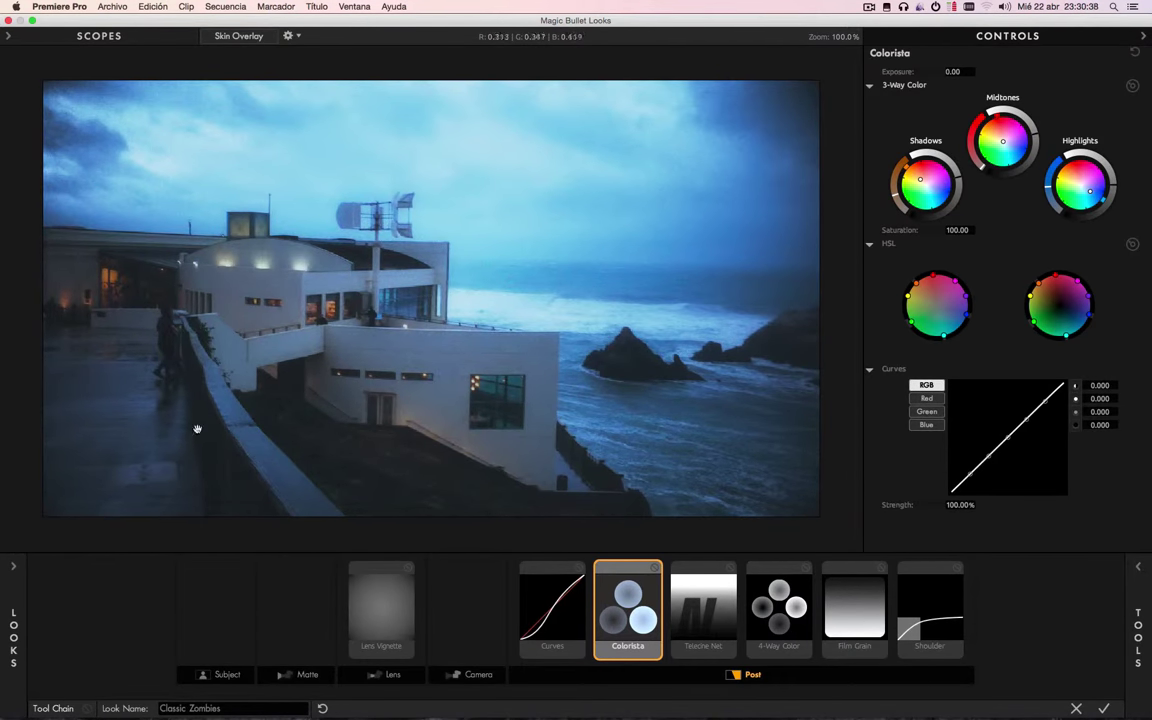
# Step: Examine the Subject and Matte stages of the look's tool chain
pyautogui.moveTo(15, 567)
pyautogui.click(228, 605)
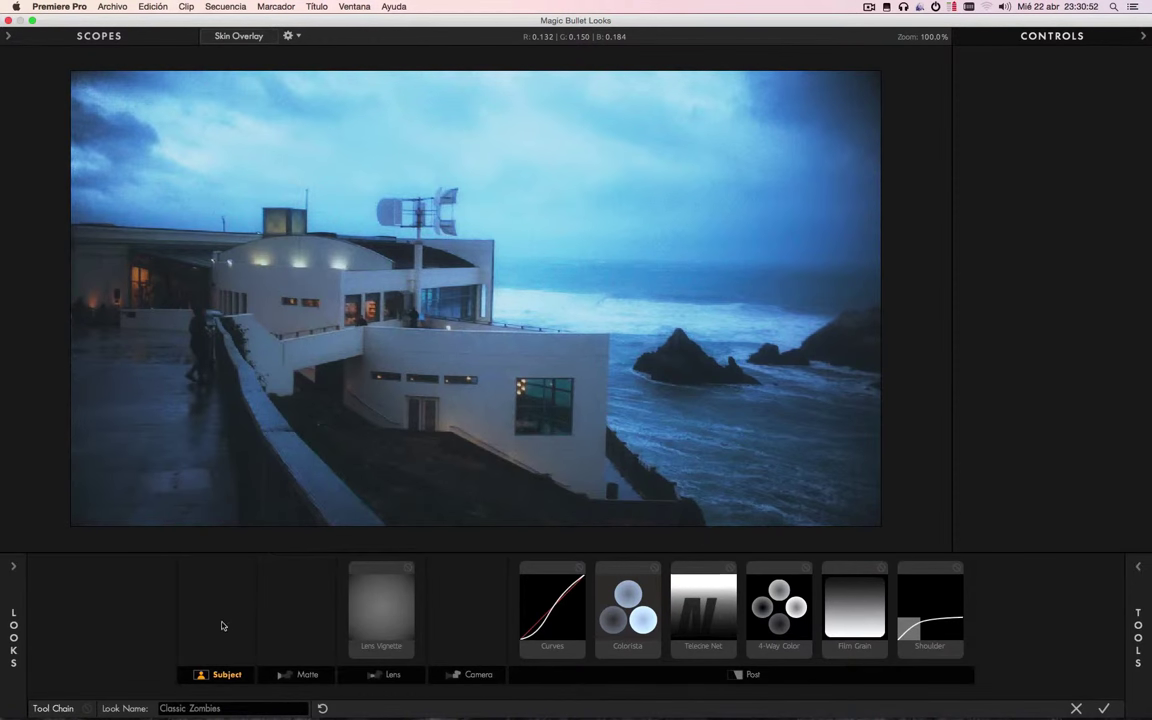
pyautogui.click(292, 585)
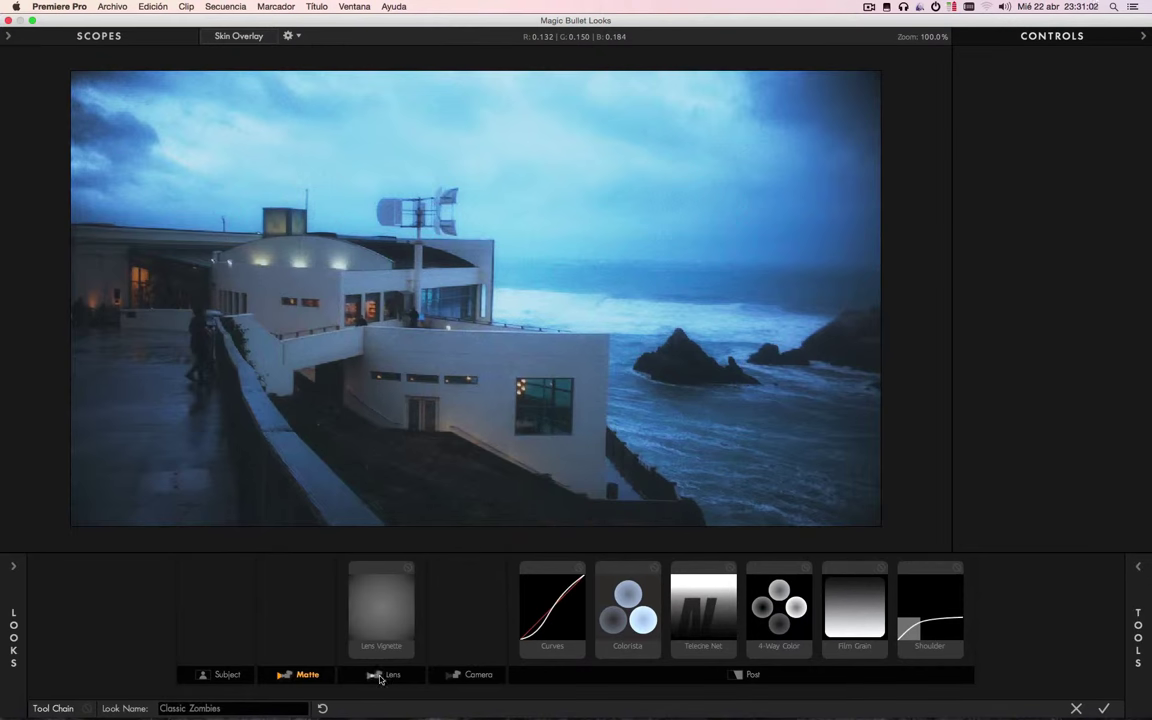
# Step: Disable and re-enable the Lens Vignette tool several times to compare the image, leaving it enabled
pyautogui.click(387, 622)
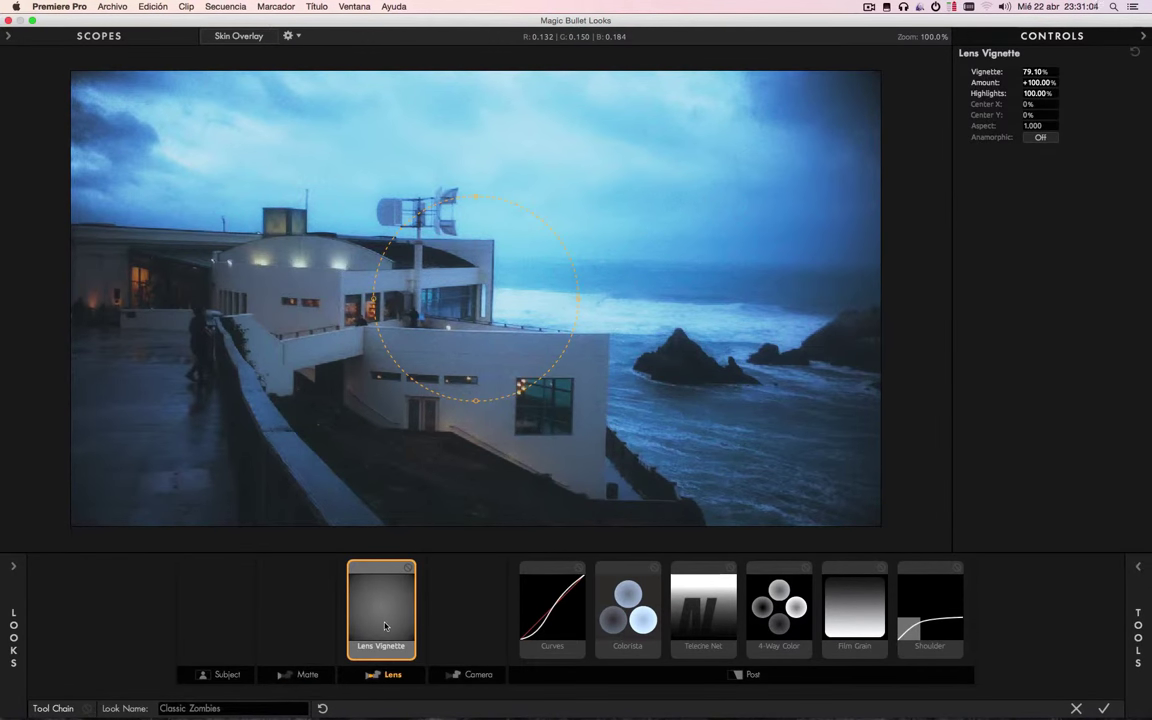
pyautogui.click(408, 568)
pyautogui.click(408, 568)
pyautogui.click(408, 568)
pyautogui.click(408, 568)
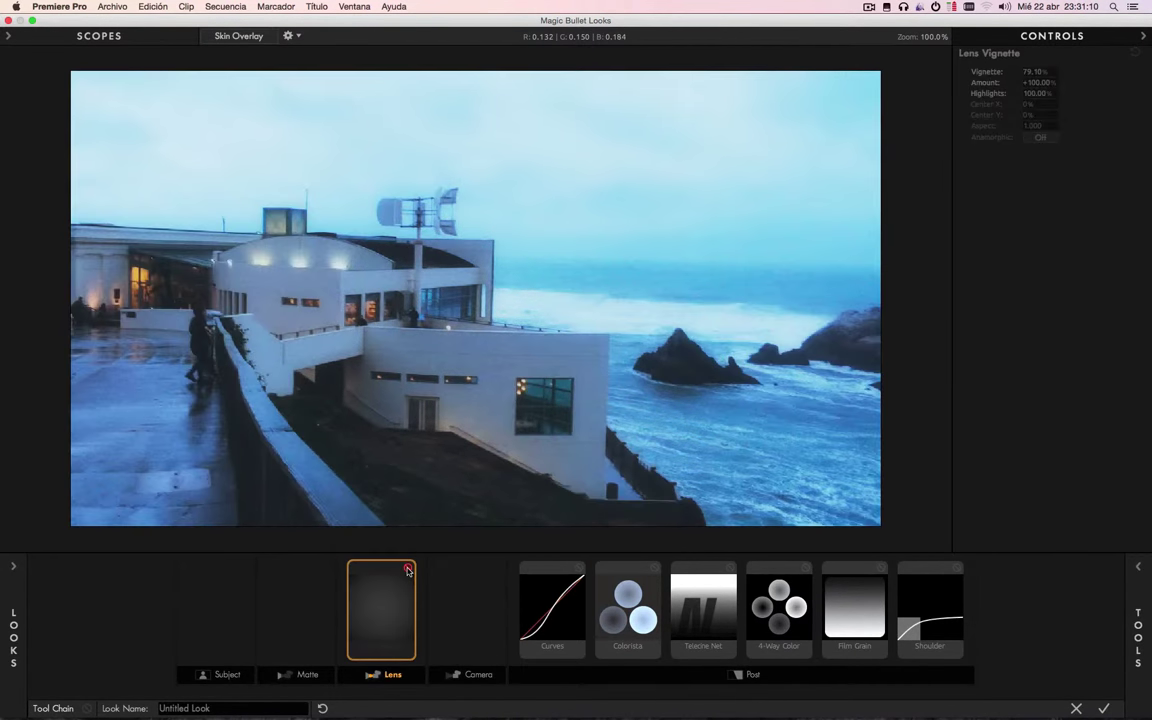
pyautogui.click(408, 568)
pyautogui.click(408, 568)
pyautogui.click(408, 568)
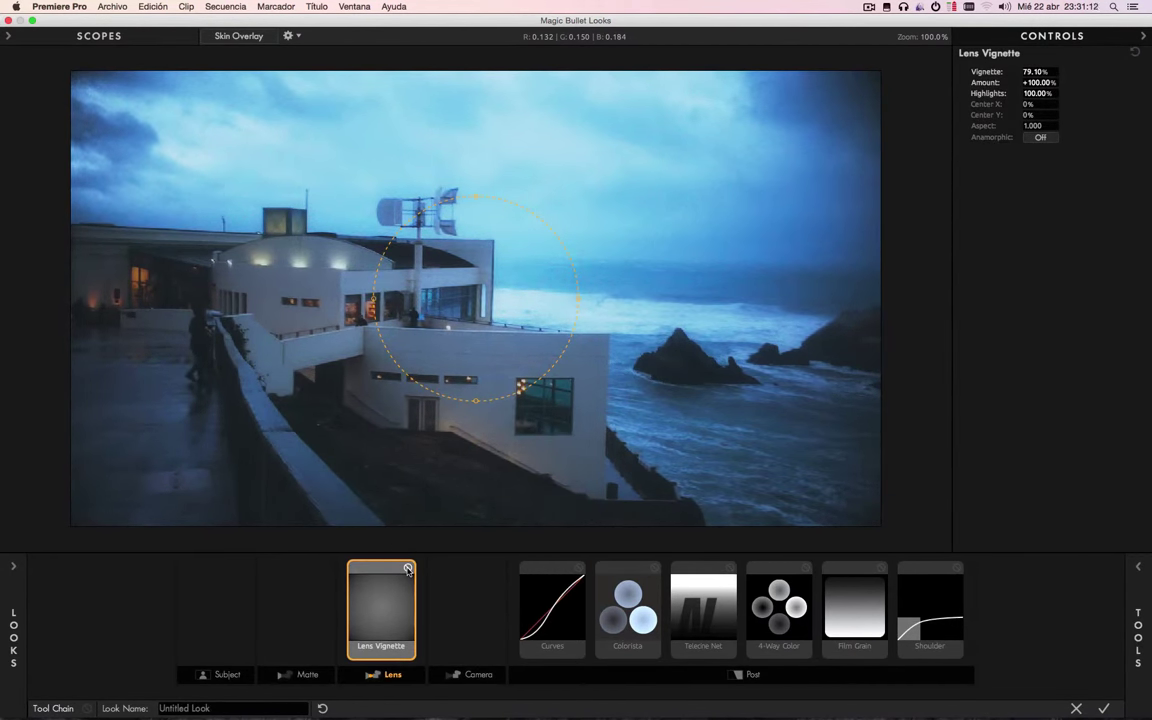
# Step: Set the Lens Vignette tool's Vignette to 81% and its Amount to +82%
pyautogui.click(558, 600)
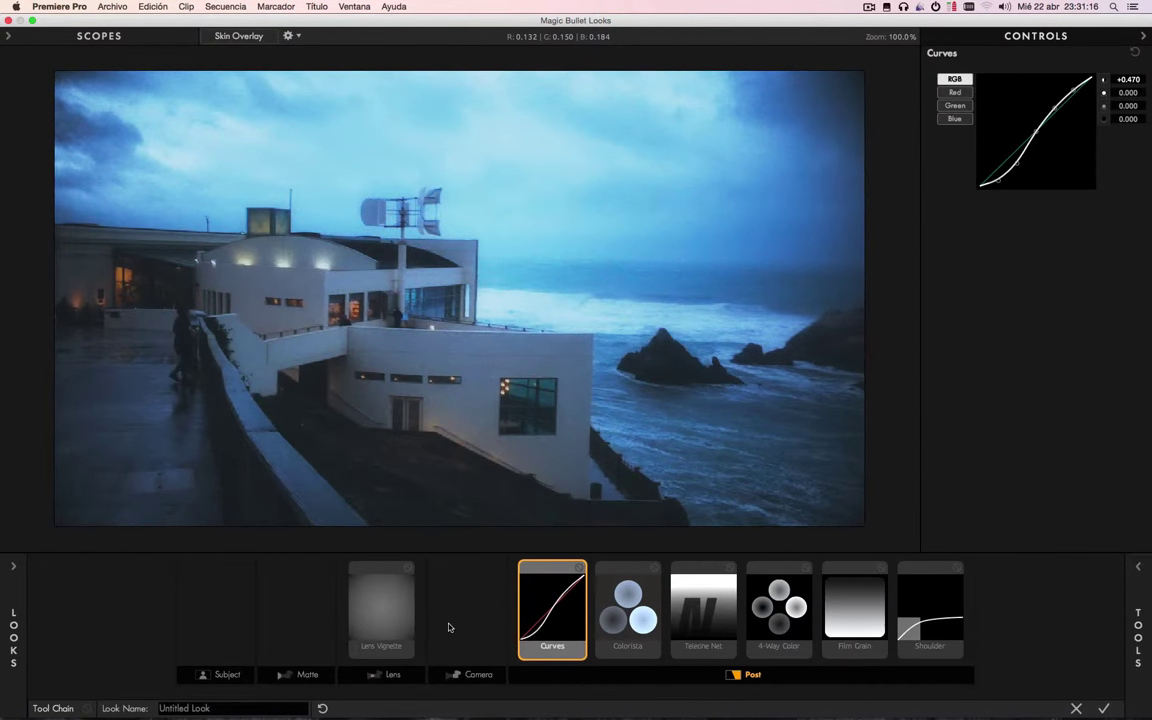
pyautogui.click(406, 617)
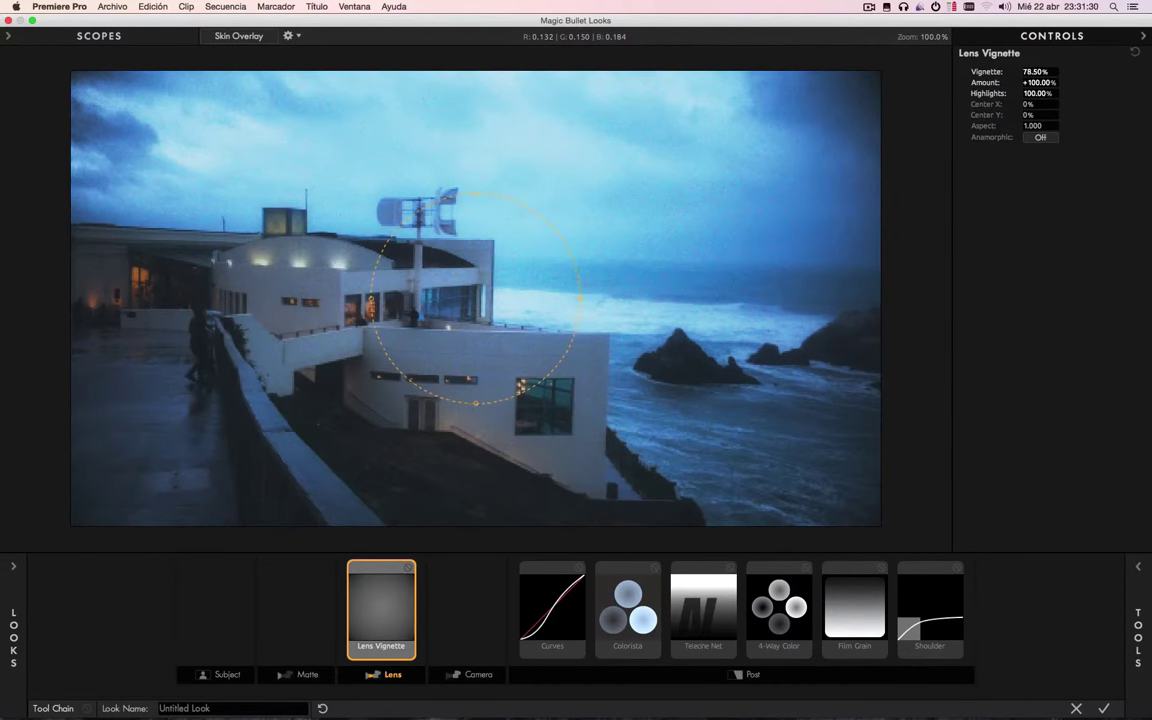
pyautogui.moveTo(340, 290); pyautogui.dragTo(430, 326)
pyautogui.moveTo(1038, 82)
pyautogui.mouseDown()
pyautogui.moveTo(1008, 82)
pyautogui.moveTo(1045, 95)
pyautogui.mouseUp()
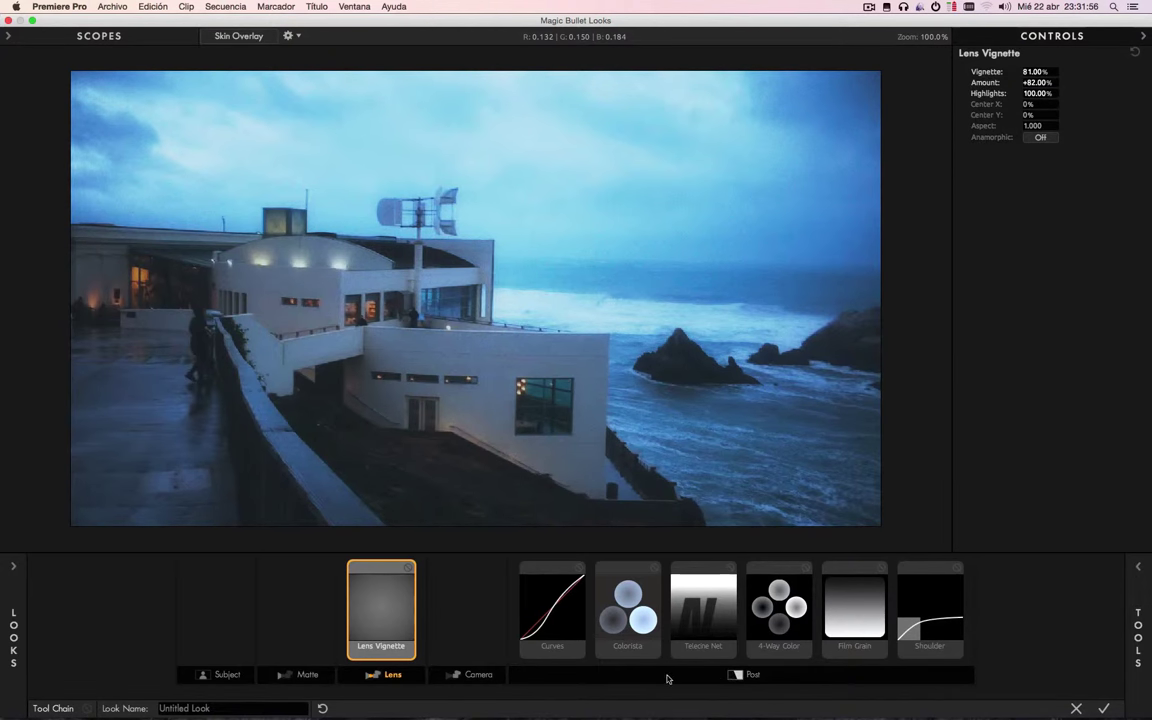
# Step: Set the RGB contrast of the Curves tool to +0.440 and look through its Red, Green and Blue curves
pyautogui.click(567, 620)
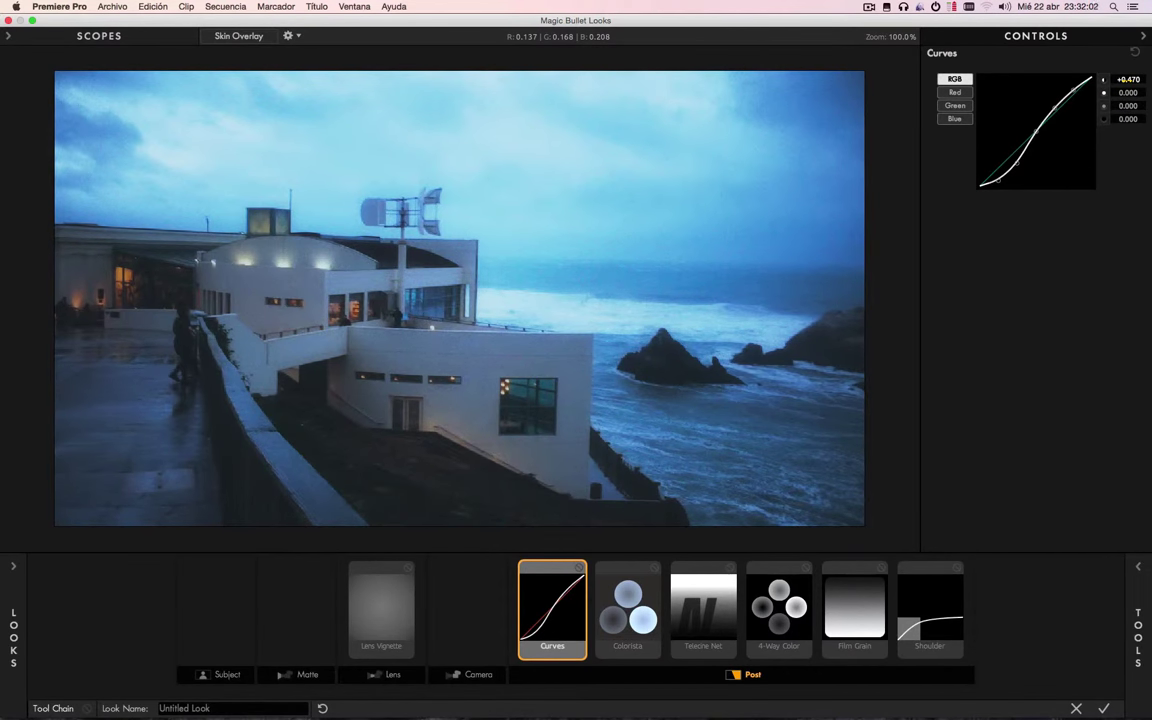
pyautogui.moveTo(1128, 79)
pyautogui.mouseDown()
pyautogui.moveTo(1048, 79)
pyautogui.moveTo(1128, 79)
pyautogui.mouseUp()
pyautogui.click(954, 92)
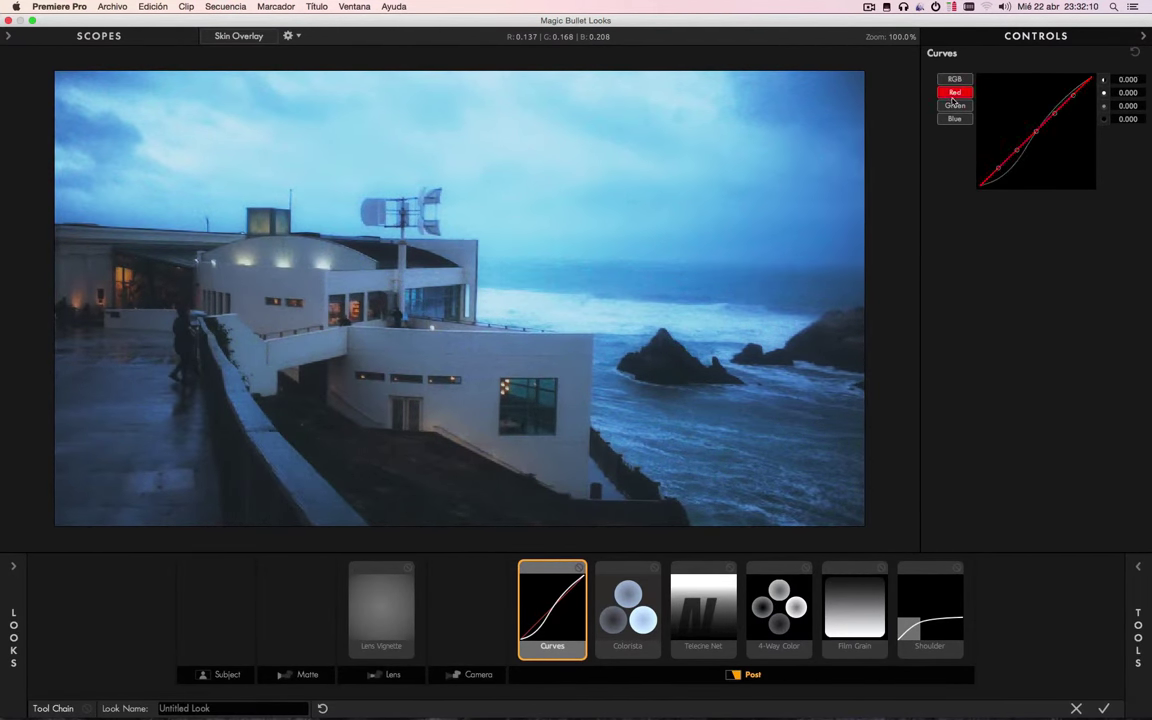
pyautogui.click(954, 105)
pyautogui.click(954, 119)
pyautogui.click(954, 79)
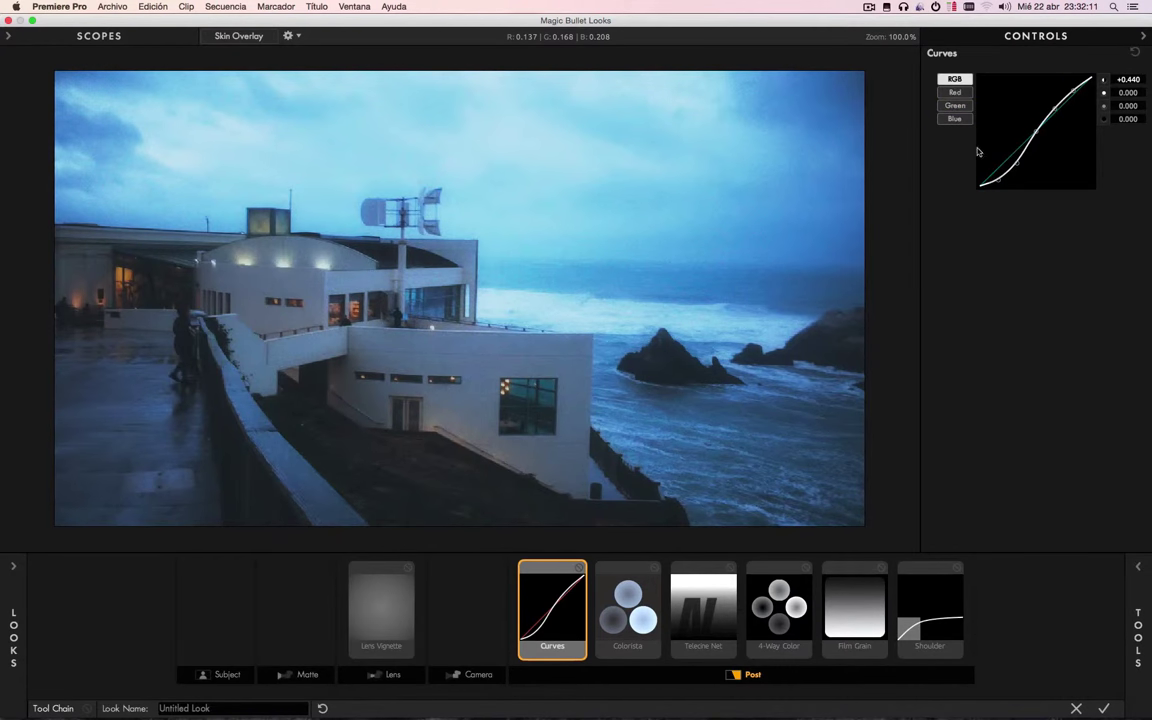
# Step: Look over the Colorista controls, then try adjusting the Strength of the Telecine Net tool
pyautogui.click(617, 624)
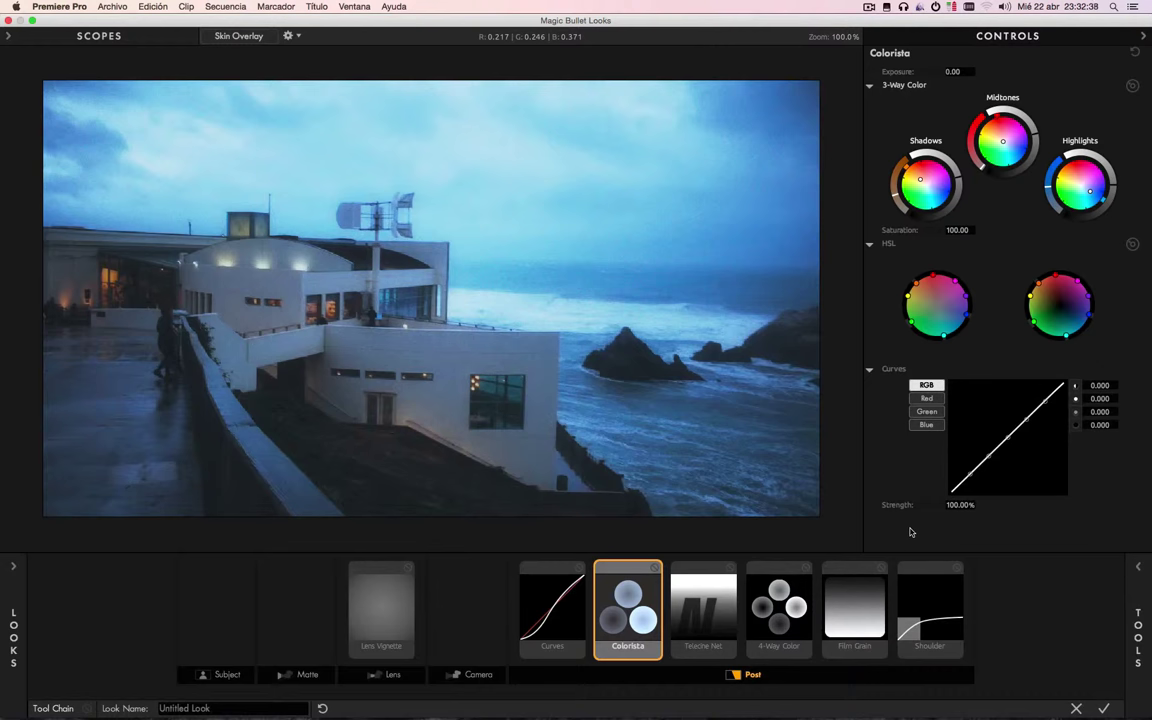
pyautogui.click(698, 605)
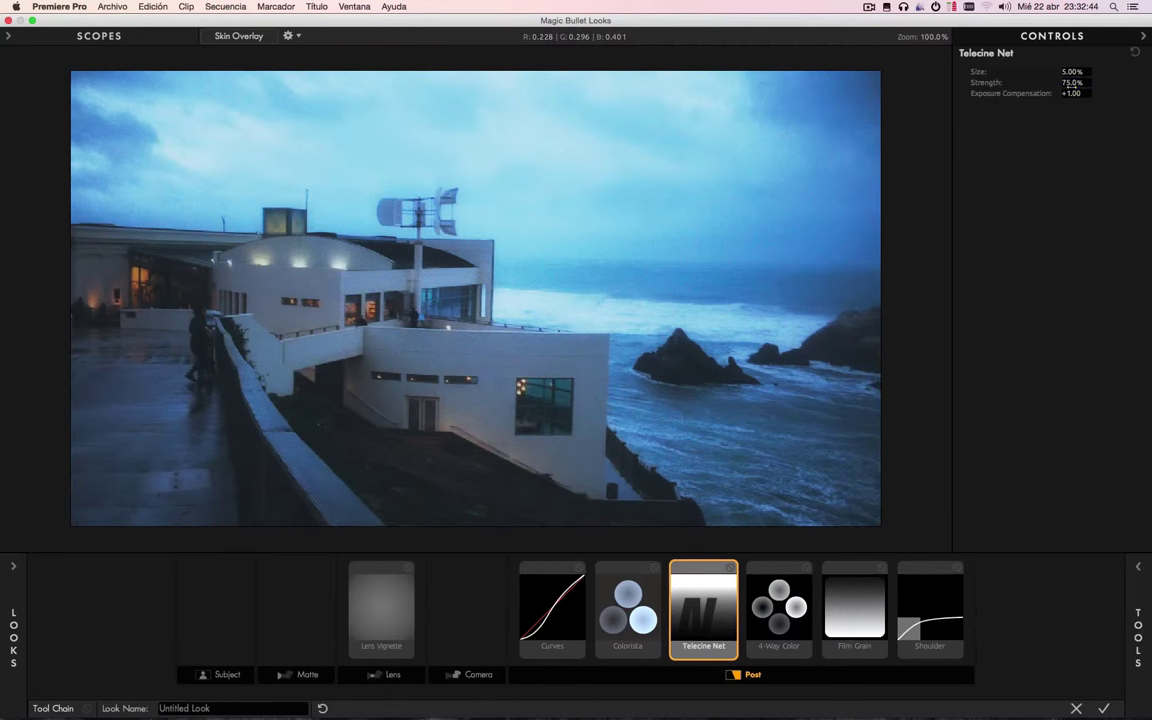
pyautogui.moveTo(1072, 85); pyautogui.dragTo(1090, 72)
# Step: In the 4-Way Color tool, slightly darken the tonal wheels, shift the Master colour and reshape the tonal Ranges with a wider shadow range
pyautogui.click(783, 598)
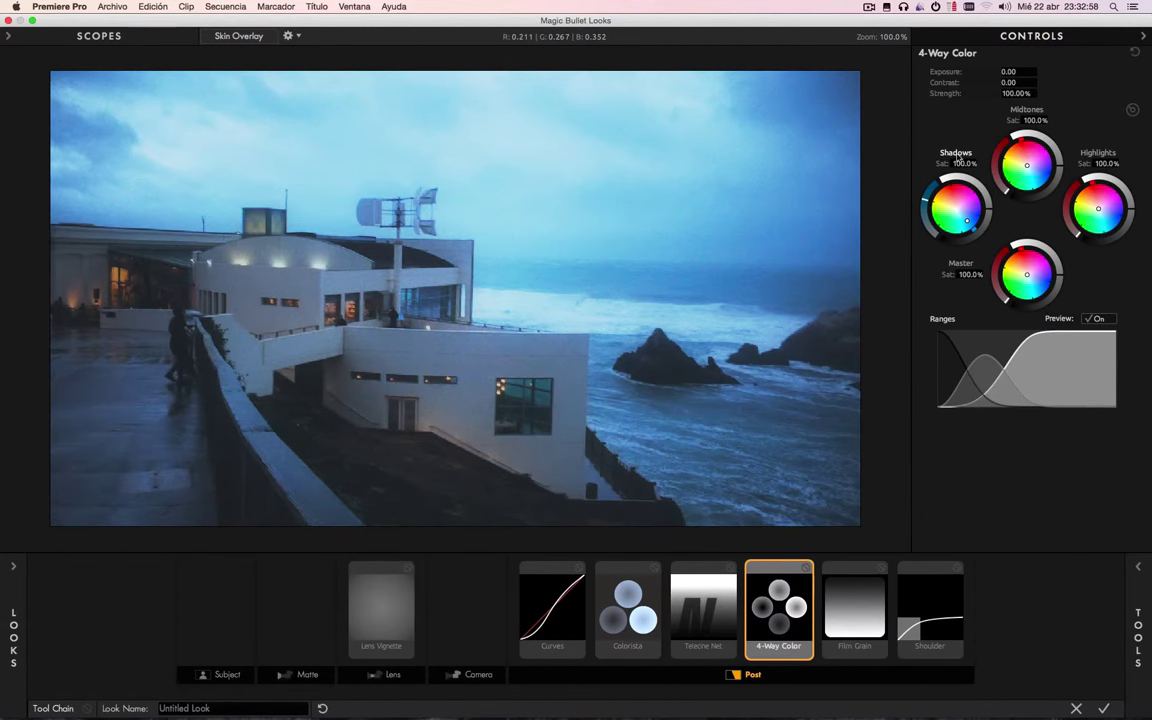
pyautogui.moveTo(957, 158); pyautogui.dragTo(959, 164)
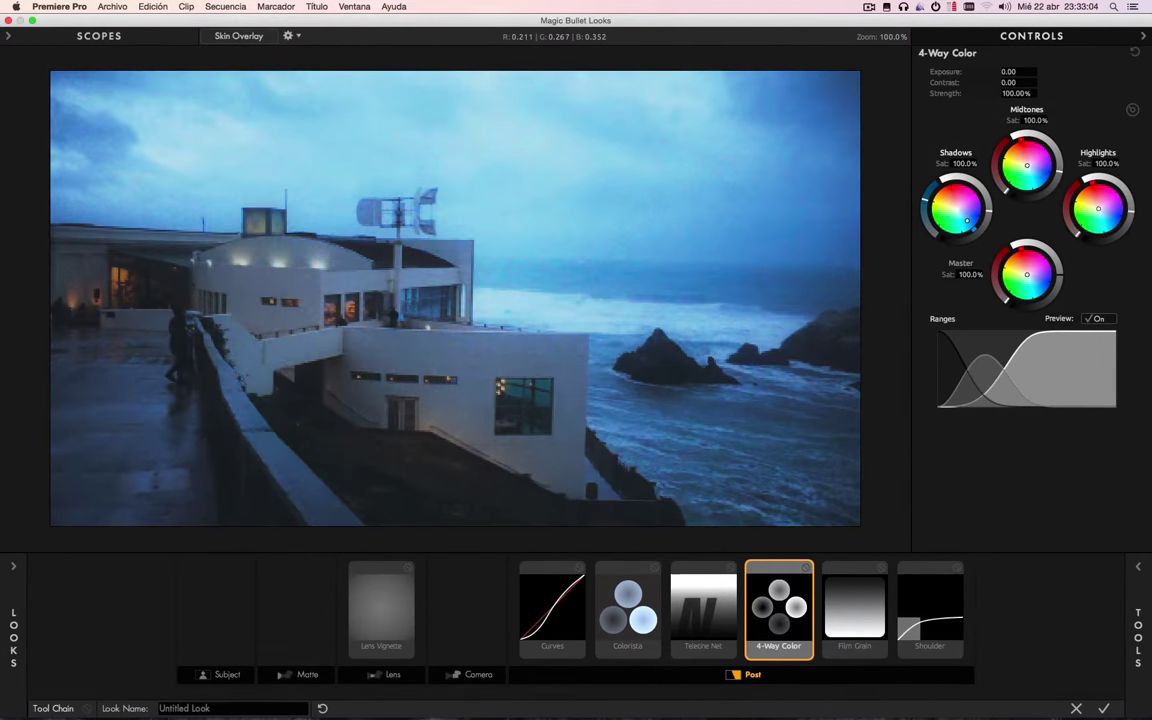
pyautogui.moveTo(954, 249); pyautogui.dragTo(954, 244)
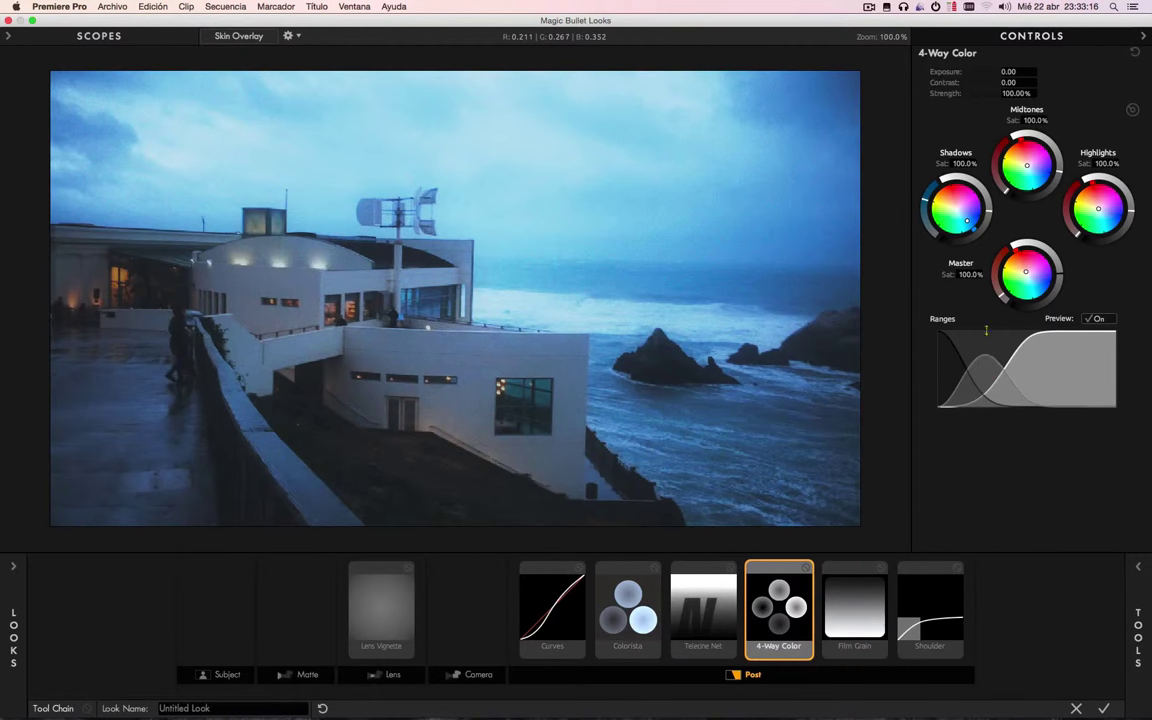
pyautogui.moveTo(983, 366)
pyautogui.mouseDown()
pyautogui.moveTo(1071, 366)
pyautogui.moveTo(1040, 364)
pyautogui.moveTo(1037, 405)
pyautogui.moveTo(1022, 384)
pyautogui.moveTo(982, 389)
pyautogui.mouseUp()
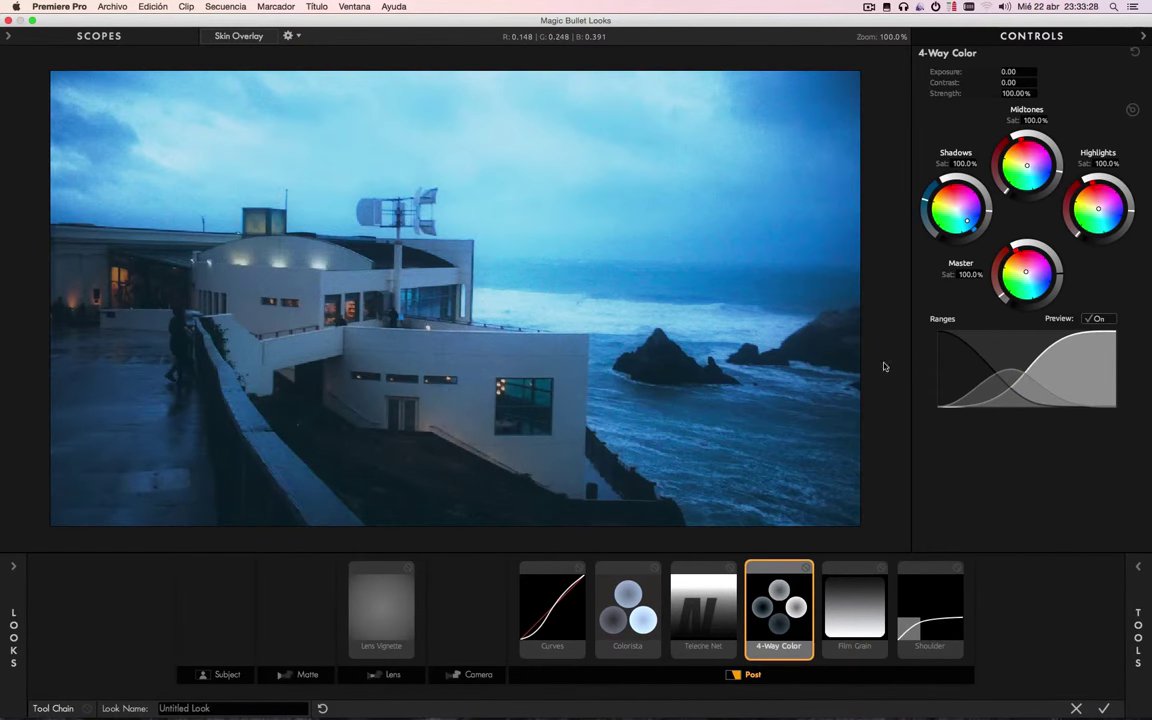
# Step: Remove the Film Grain tool from the Post stage of the tool chain
pyautogui.click(855, 620)
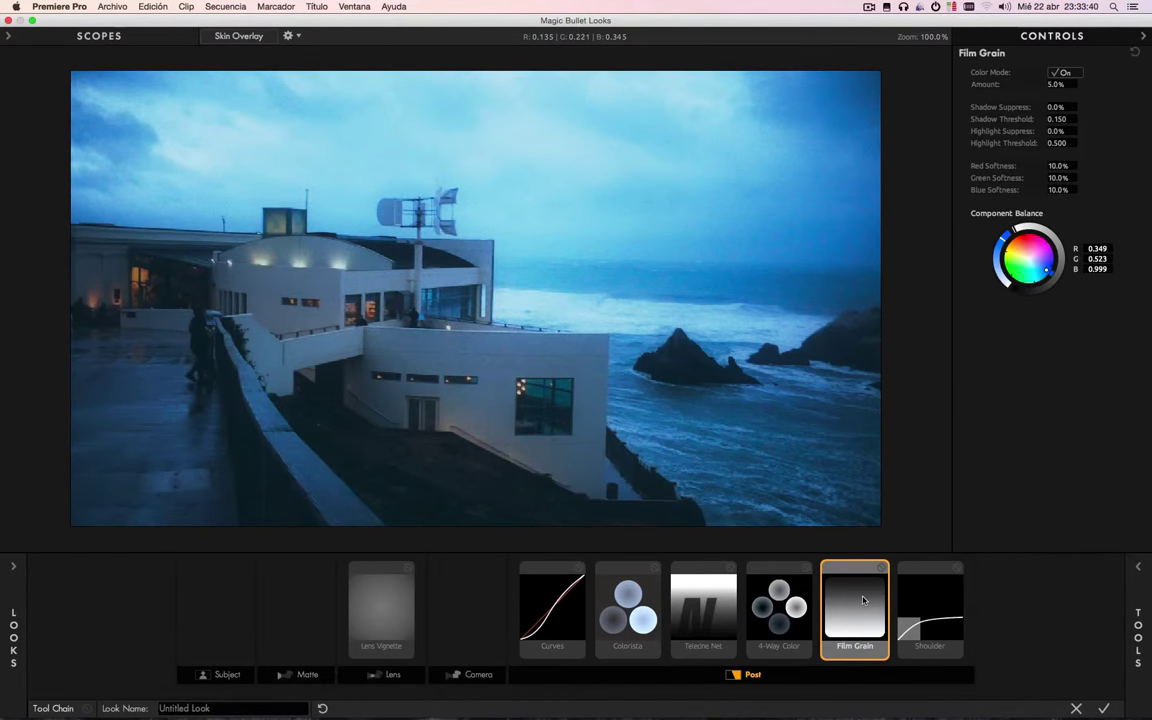
pyautogui.press('Delete')
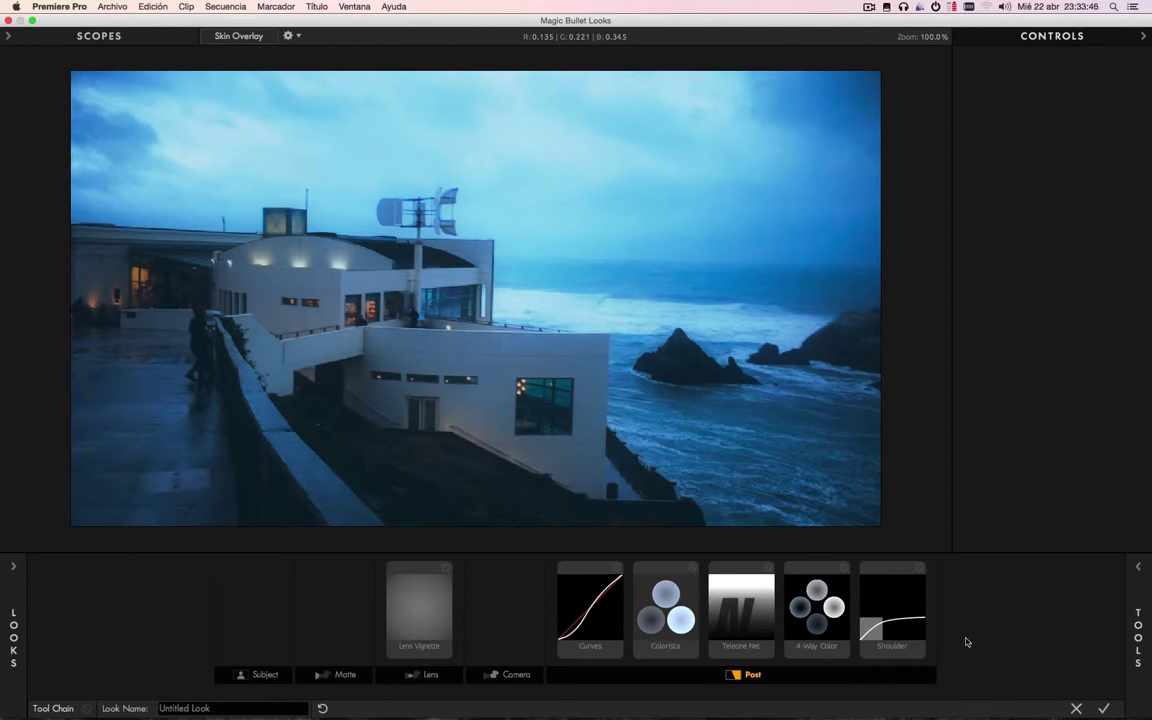
# Step: Try out placing the Film Print and Exposure tools from the Post tool collection onto the image
pyautogui.click(1135, 613)
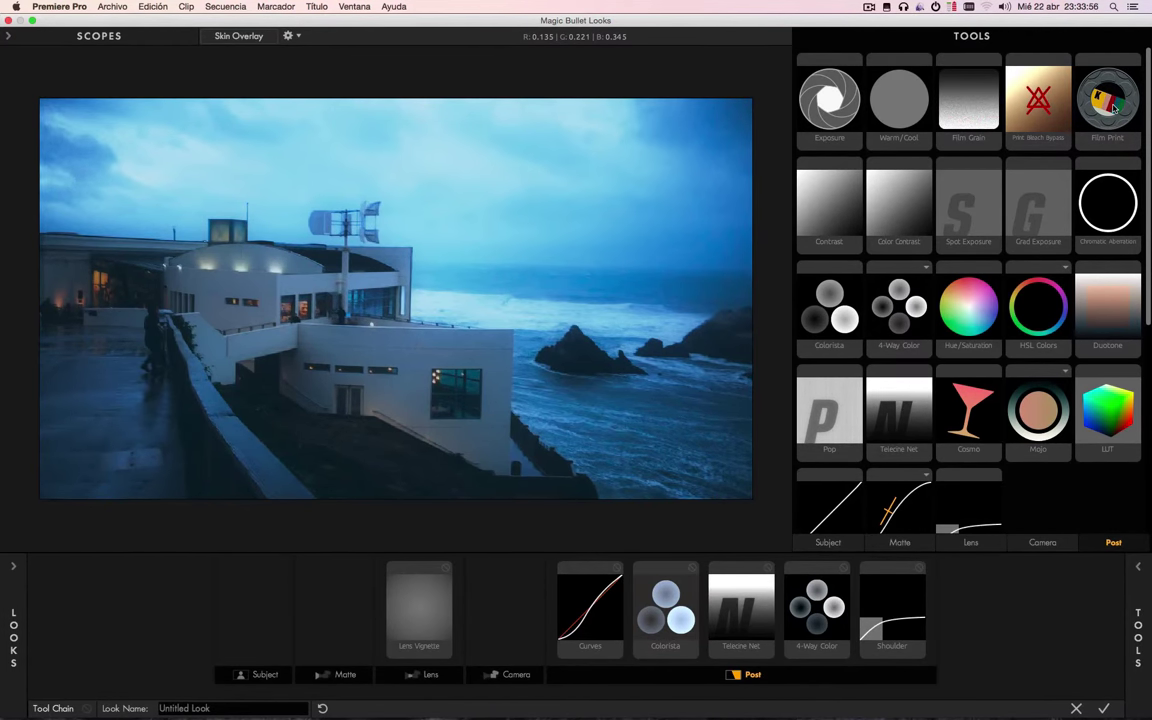
pyautogui.moveTo(1113, 108); pyautogui.dragTo(666, 237)
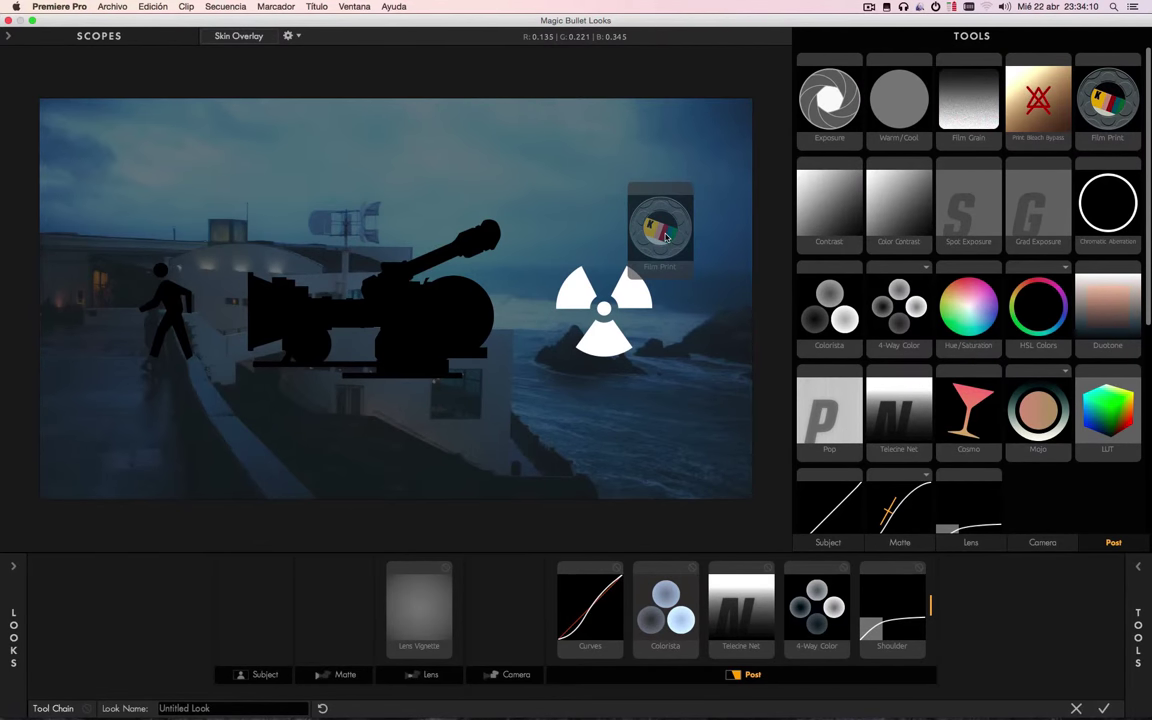
pyautogui.moveTo(666, 237); pyautogui.dragTo(1090, 120)
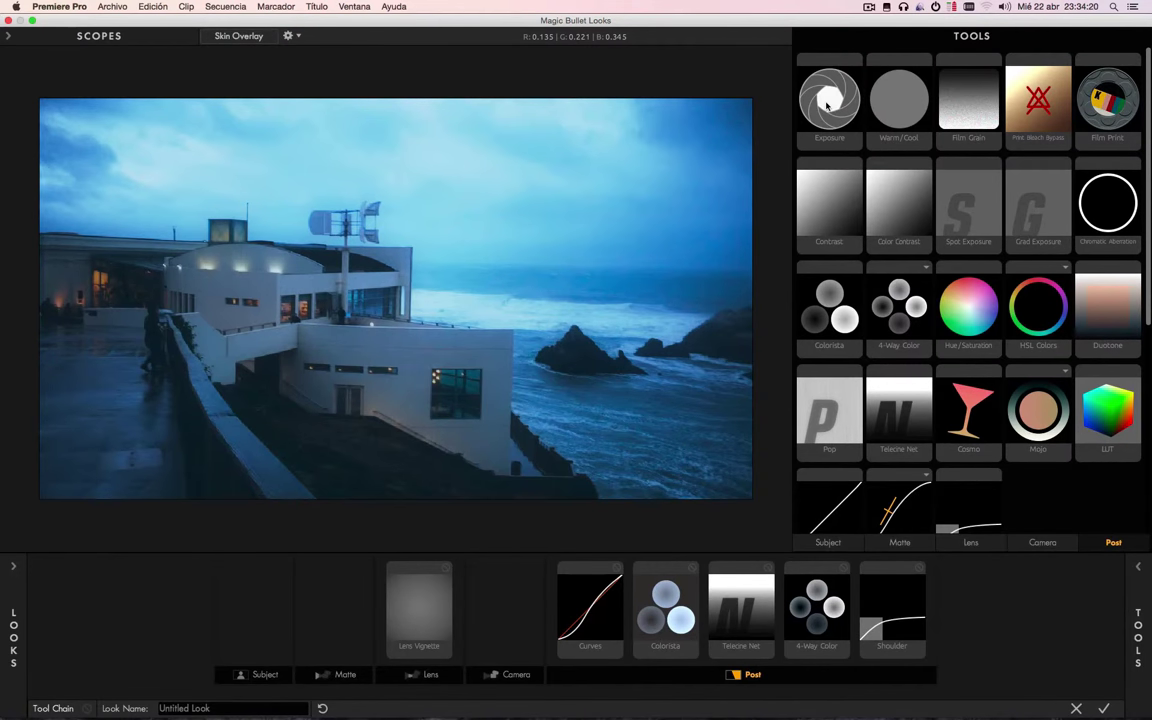
pyautogui.moveTo(836, 112)
pyautogui.mouseDown()
pyautogui.moveTo(735, 205)
pyautogui.moveTo(665, 245)
pyautogui.moveTo(344, 313)
pyautogui.moveTo(264, 308)
pyautogui.moveTo(268, 333)
pyautogui.moveTo(268, 306)
pyautogui.moveTo(276, 316)
pyautogui.moveTo(591, 313)
pyautogui.mouseUp()
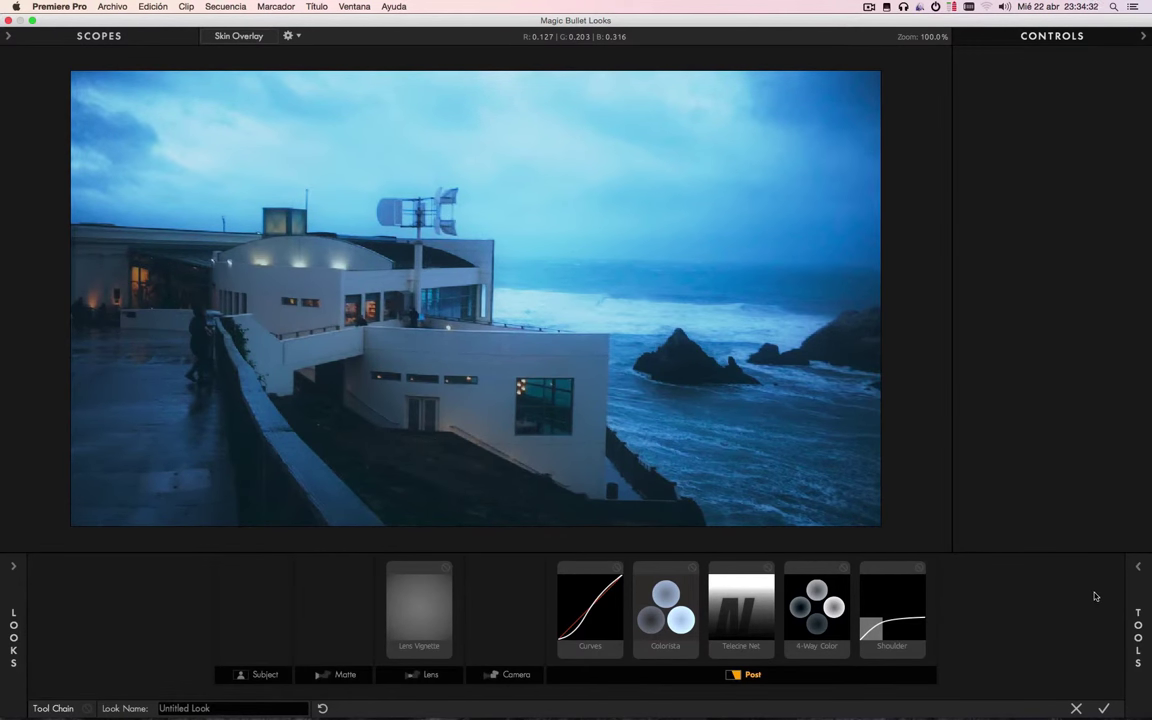
# Step: Browse the Post tool collection from Exposure and Film Print down to the S-Curve and Mojo presets
pyautogui.click(1137, 568)
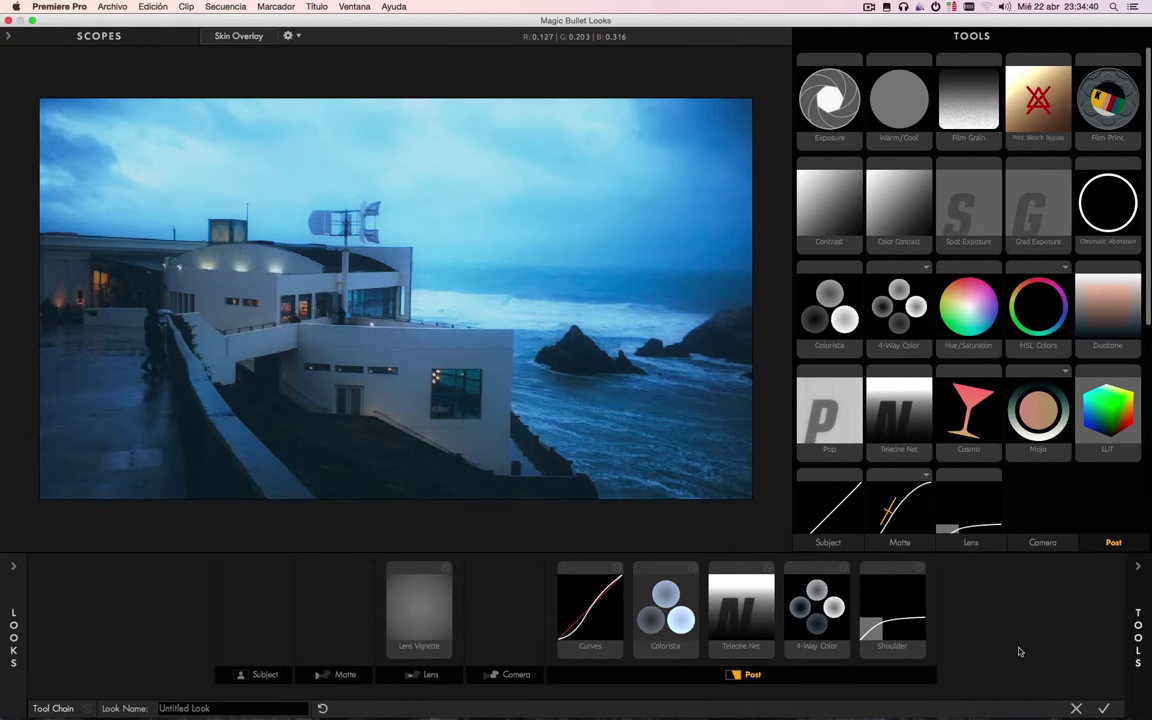
pyautogui.moveTo(840, 110); pyautogui.dragTo(880, 113)
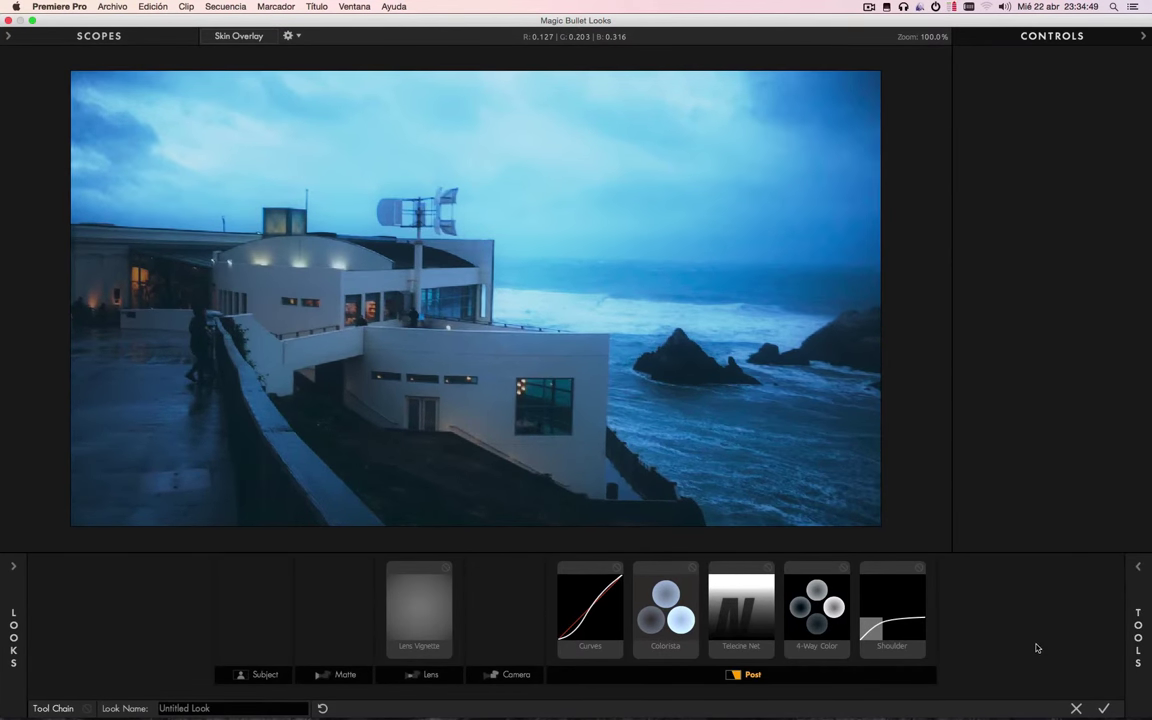
pyautogui.moveTo(1012, 562)
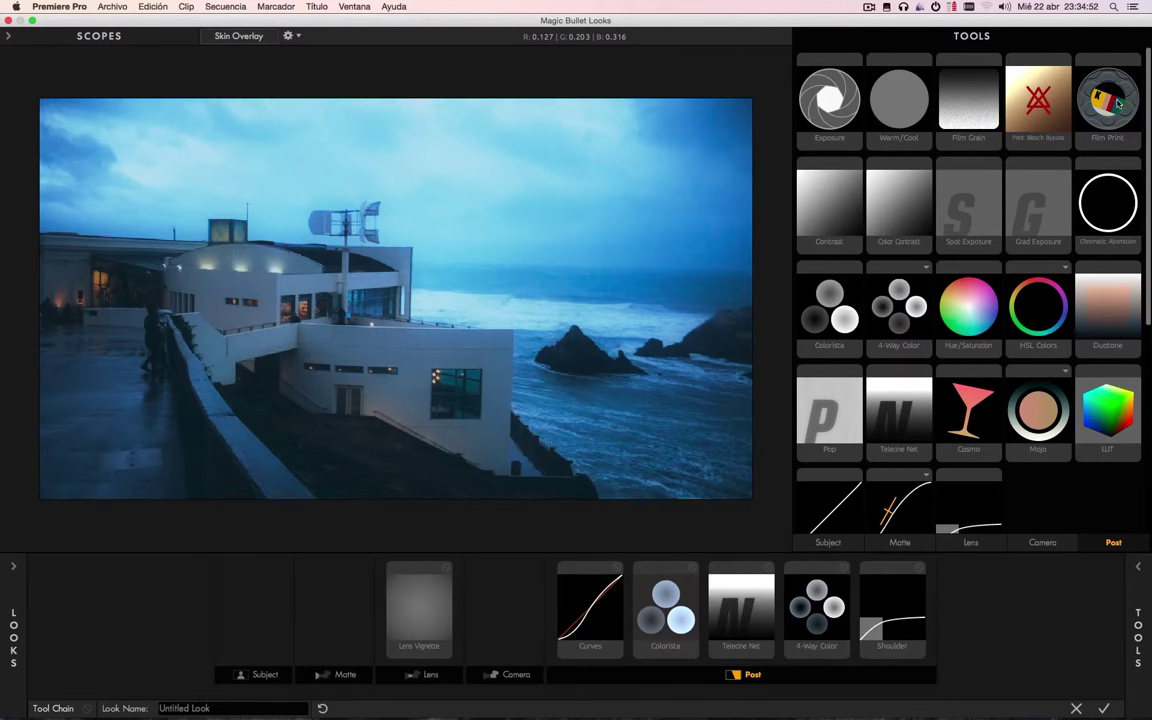
pyautogui.moveTo(1118, 103); pyautogui.dragTo(998, 120)
pyautogui.scroll(-5, 940, 271)
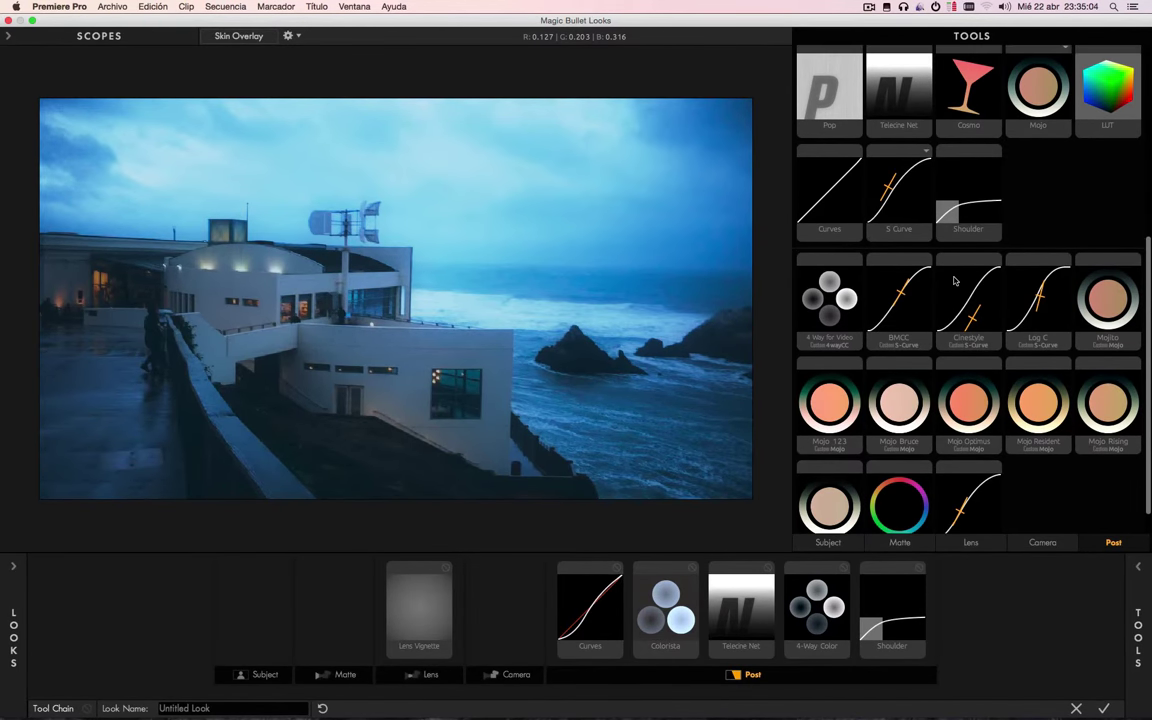
# Step: Add the Film Negative tool from the Camera tool collection to the look's Camera stage
pyautogui.scroll(1, 952, 278)
pyautogui.scroll(4, 953, 280)
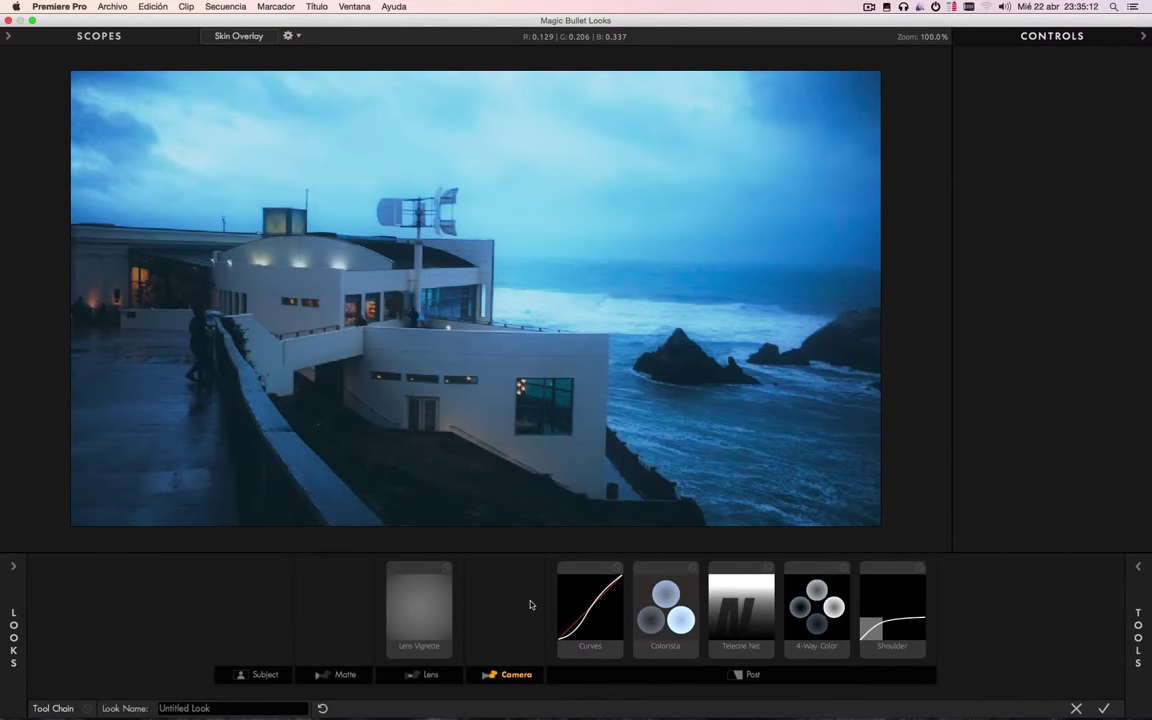
pyautogui.moveTo(1123, 587)
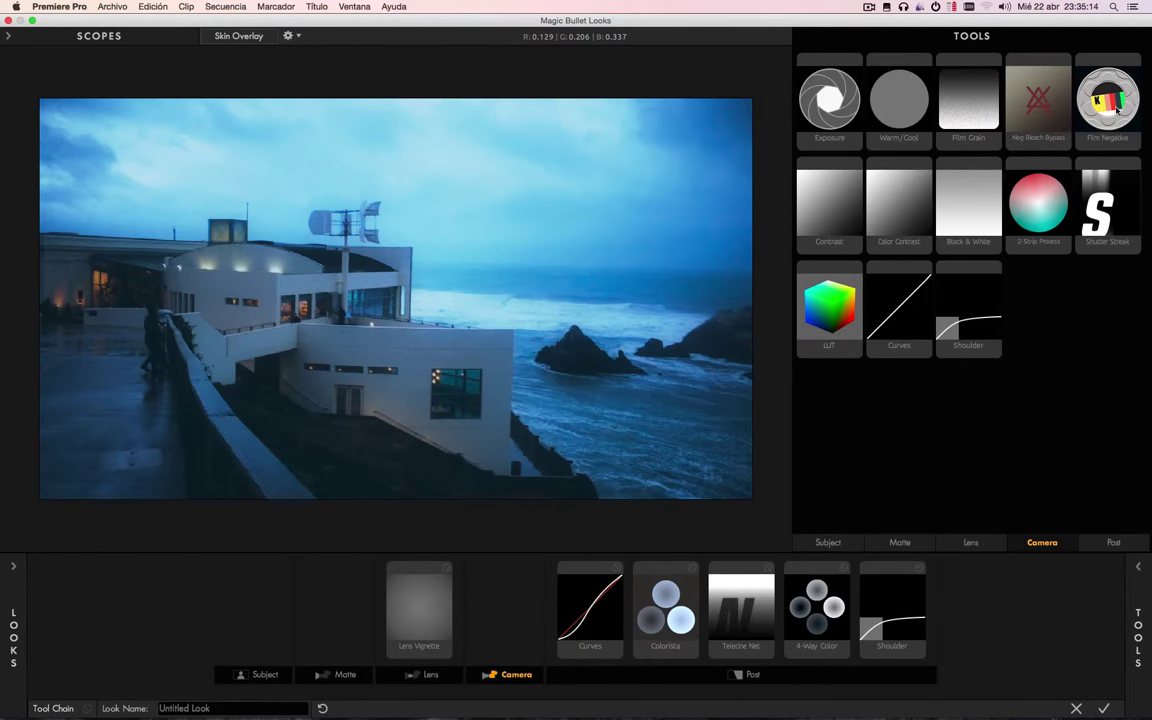
pyautogui.moveTo(1110, 103); pyautogui.dragTo(446, 318)
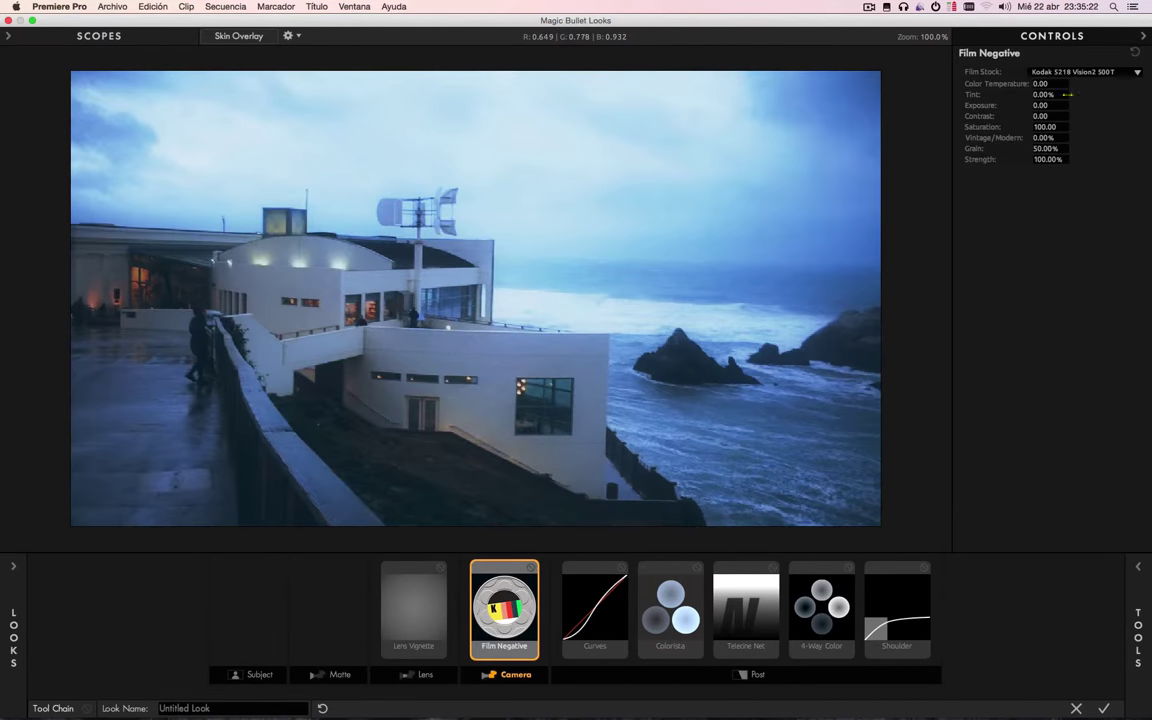
# Step: Try the Film Negative stocks Kodak 5219 Vision3 500T, Fujifilm 8553 Eterna 250, Kodak 5201 Vision 50D, Prolochrome P4300 and Prolochrome P4350
pyautogui.click(1080, 72)
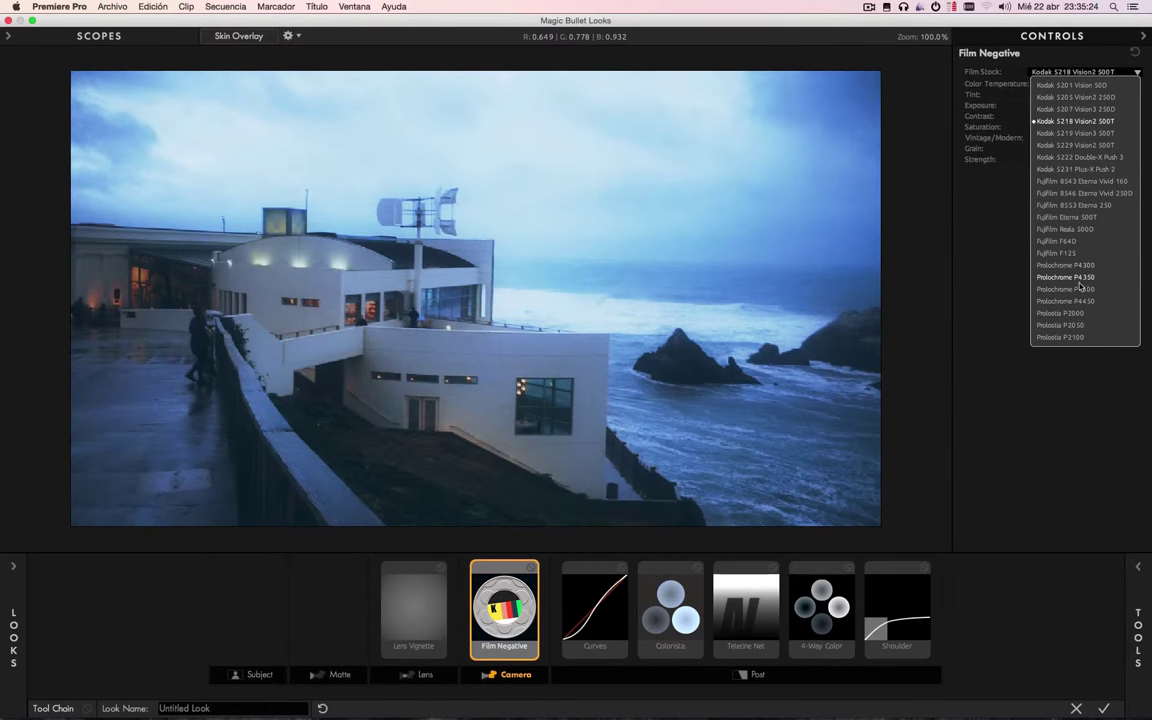
pyautogui.click(1075, 133)
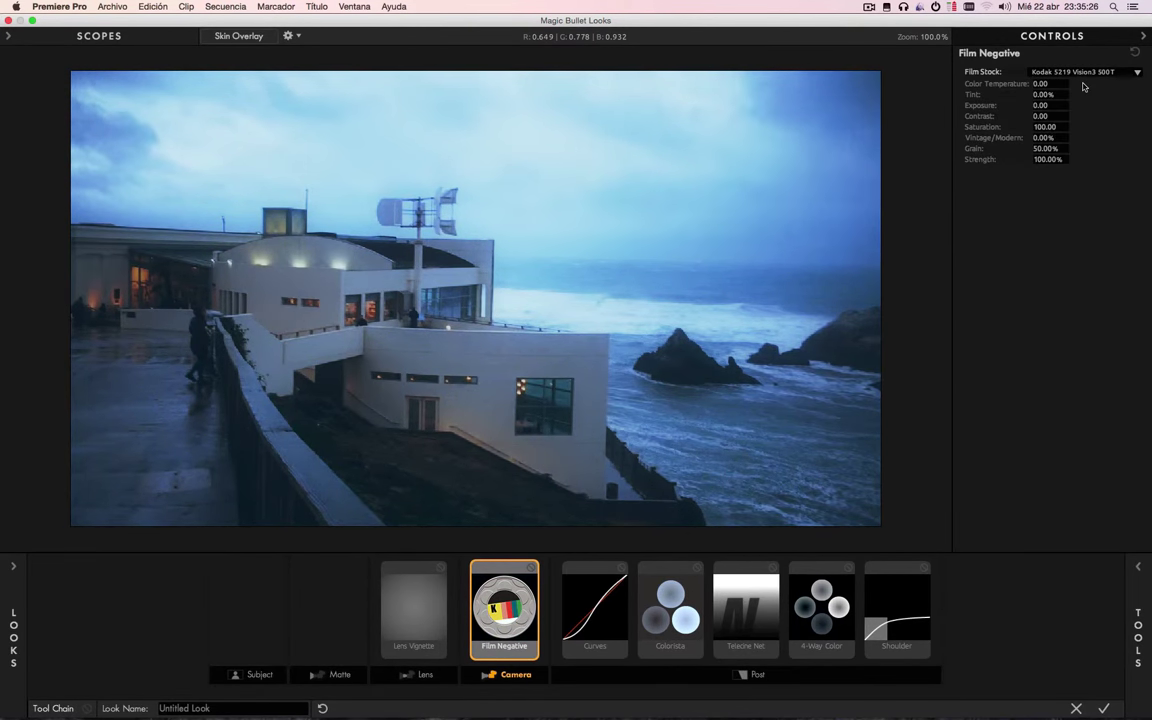
pyautogui.click(1080, 74)
pyautogui.click(1073, 205)
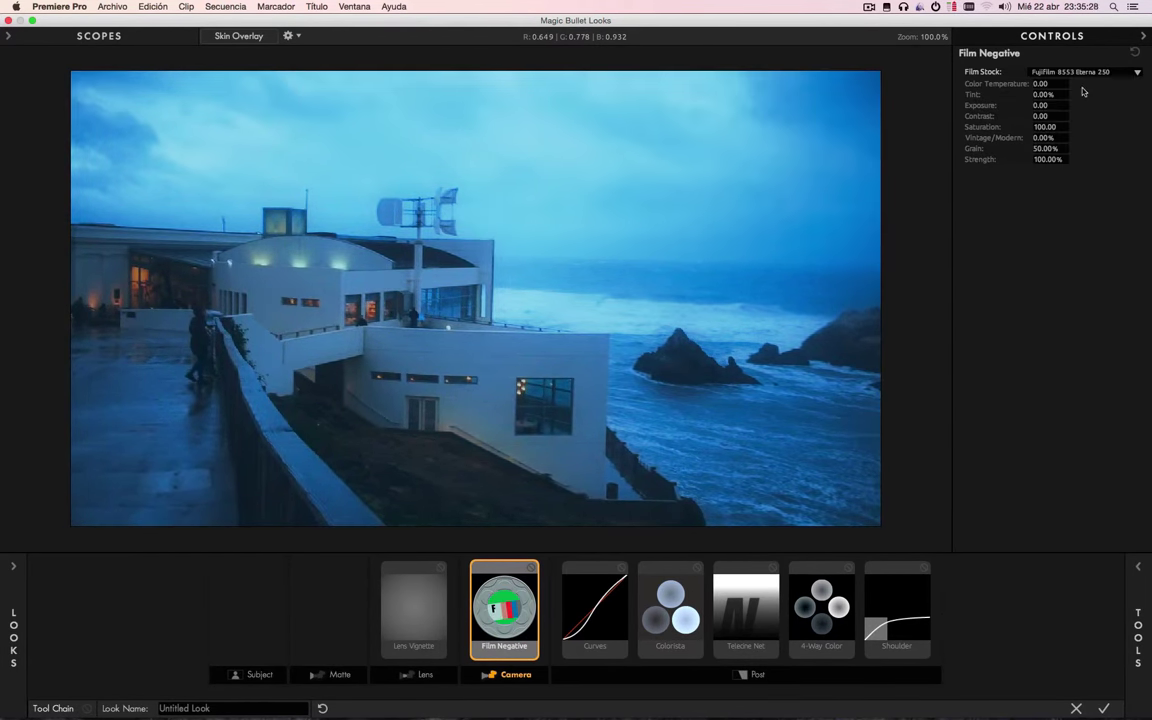
pyautogui.click(1087, 74)
pyautogui.click(1070, 85)
pyautogui.click(1080, 72)
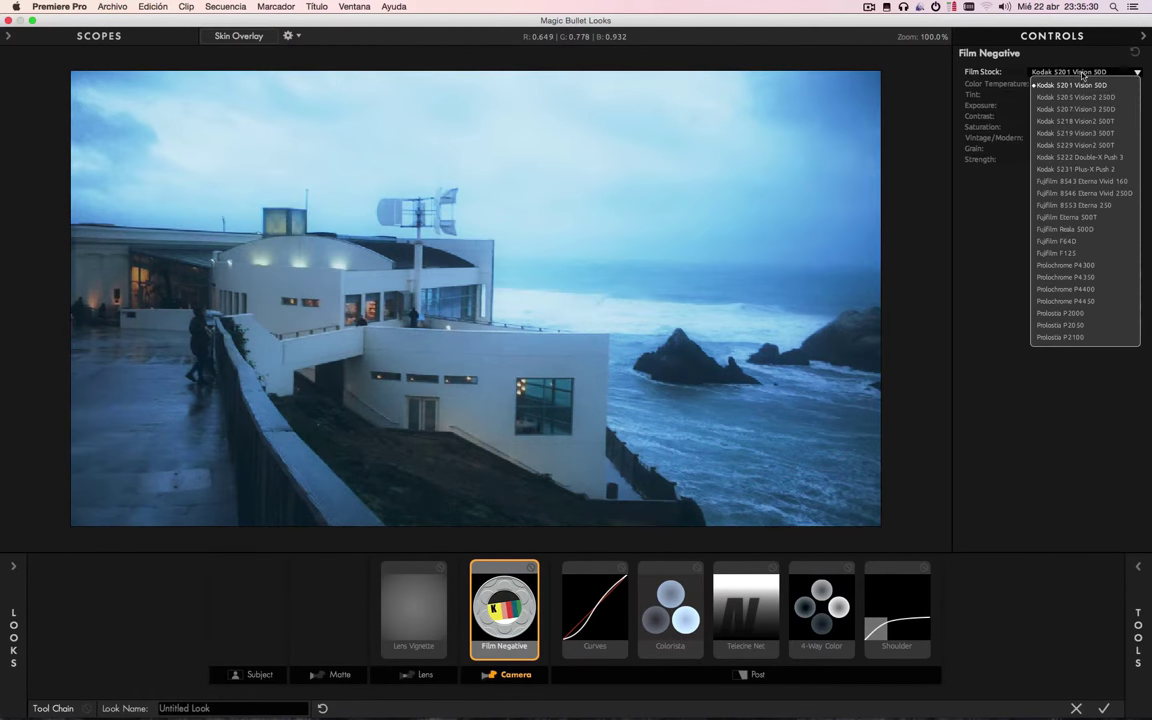
pyautogui.click(1086, 265)
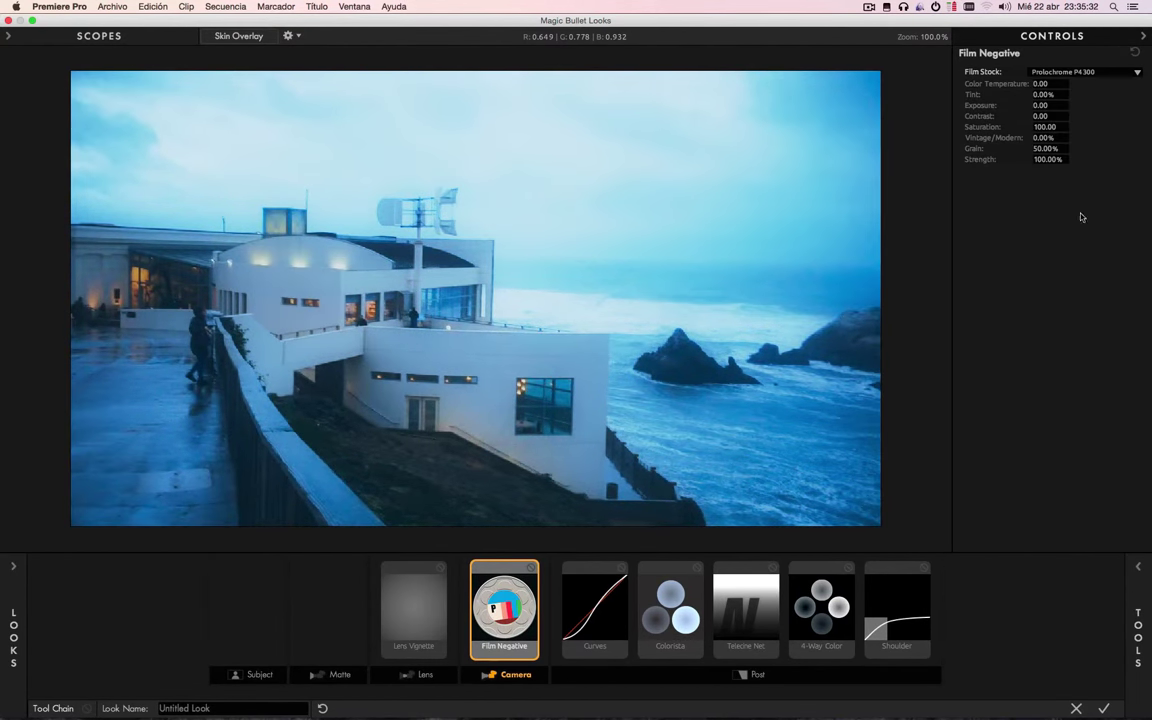
pyautogui.click(1093, 76)
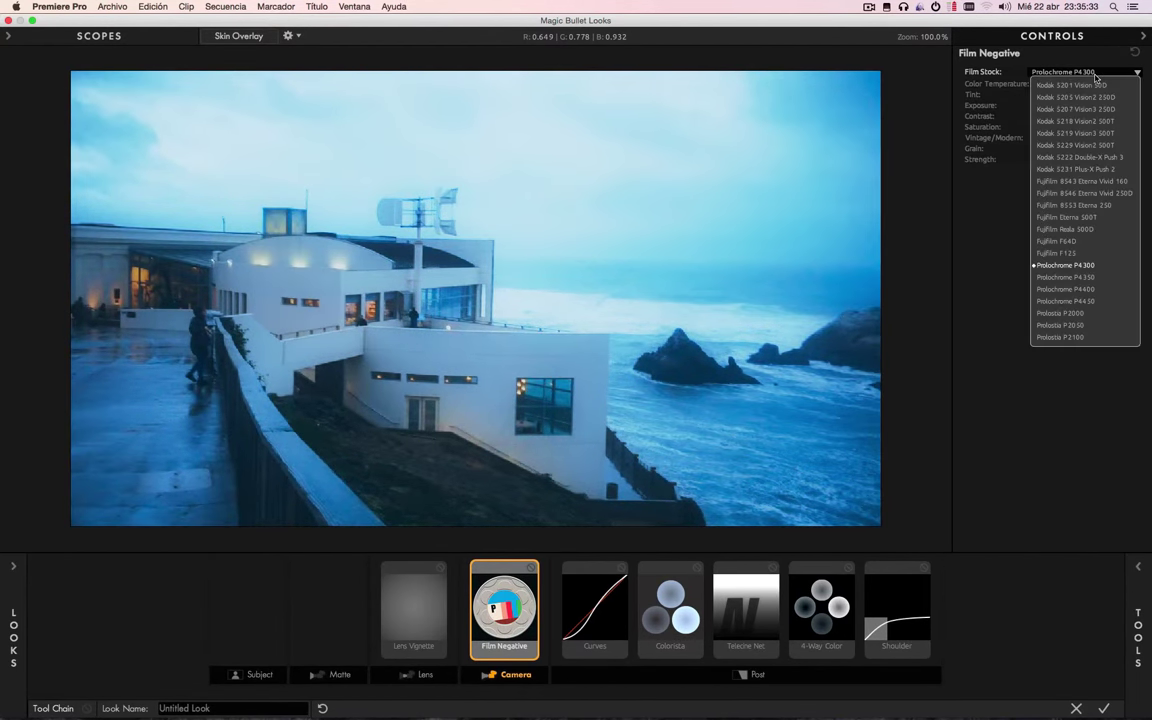
pyautogui.click(1079, 281)
# Step: Set the Film Negative stock to Prolostia P2000, with grain at 44% and strength at 39.70%
pyautogui.click(1085, 72)
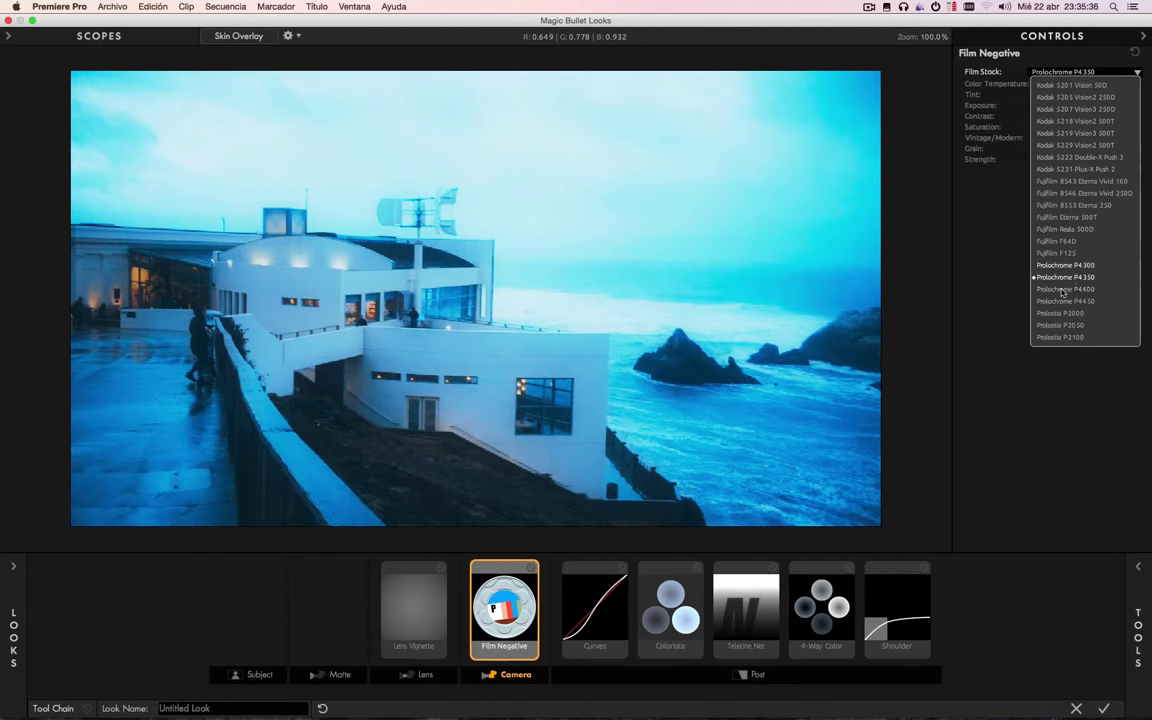
pyautogui.click(1066, 312)
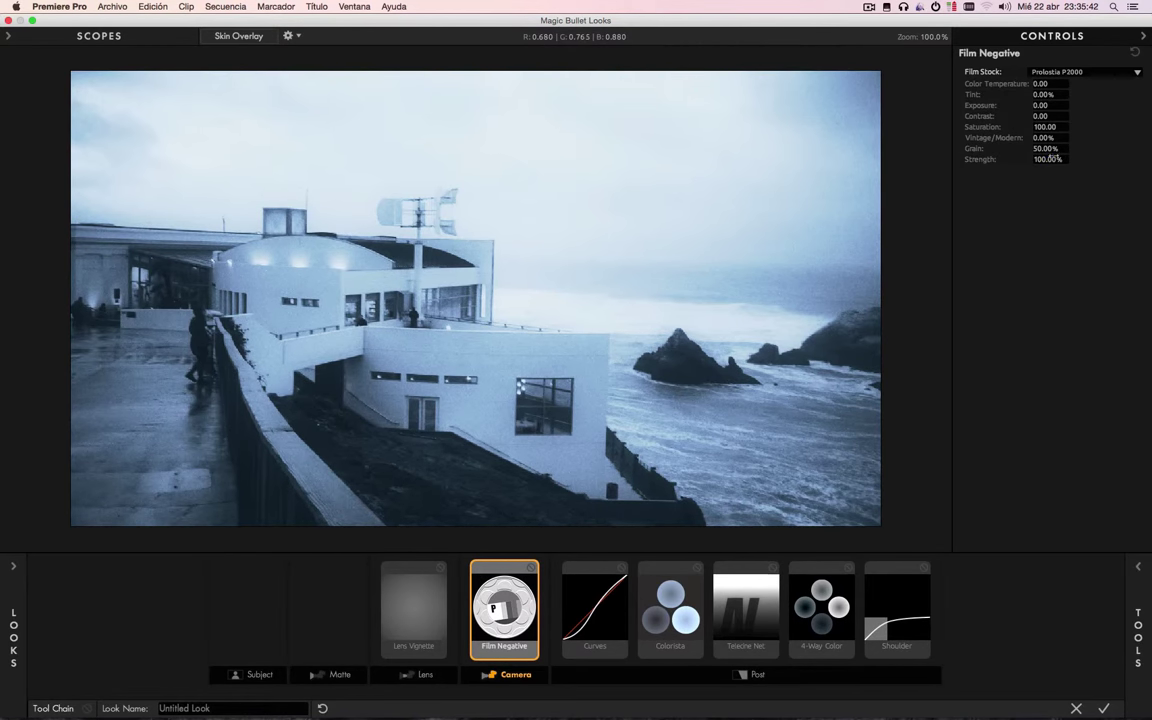
pyautogui.moveTo(1047, 159); pyautogui.dragTo(1075, 148)
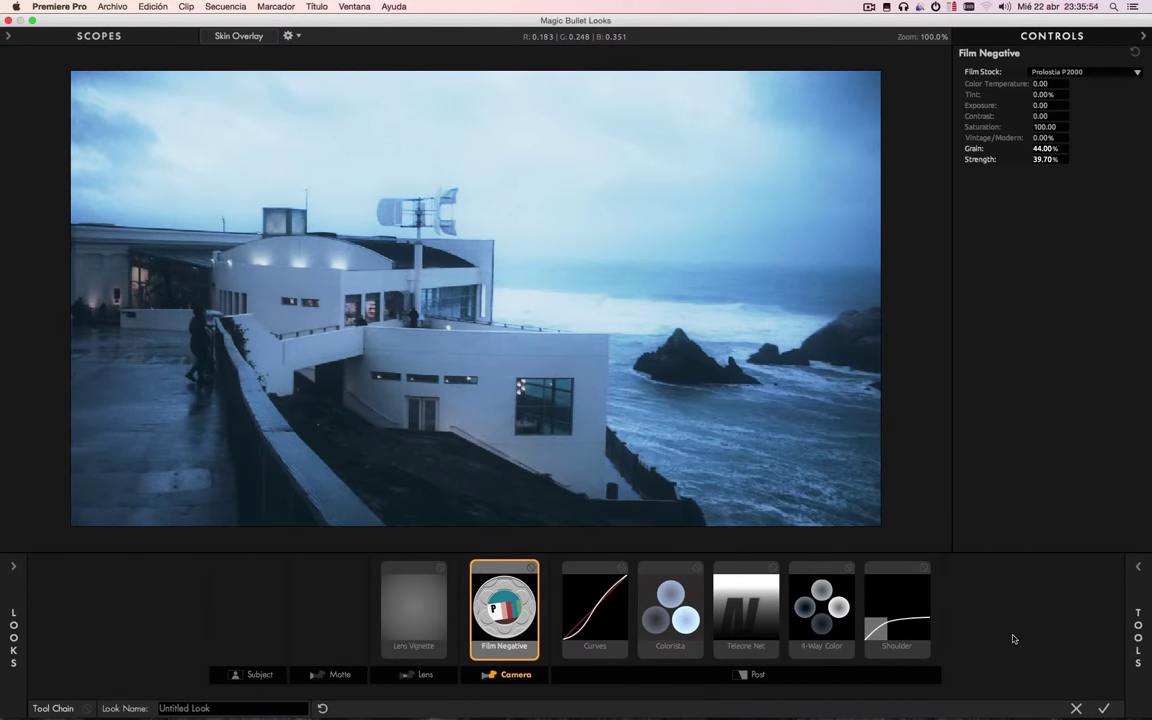
pyautogui.click(1138, 567)
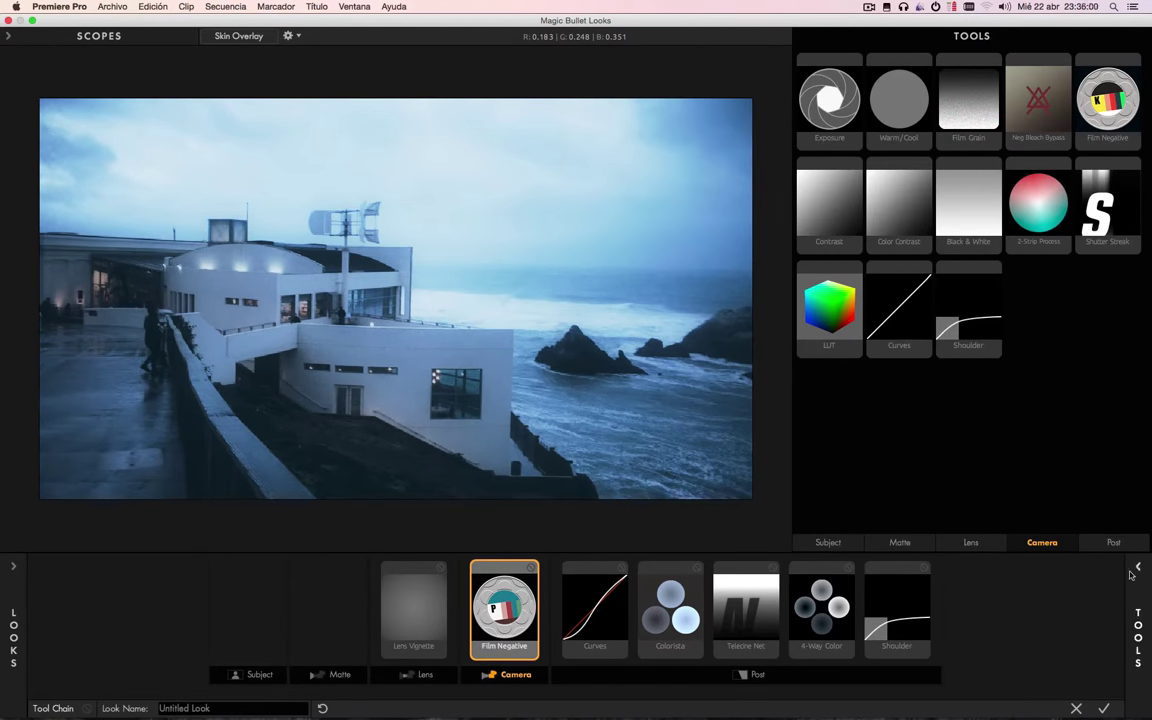
pyautogui.click(580, 372)
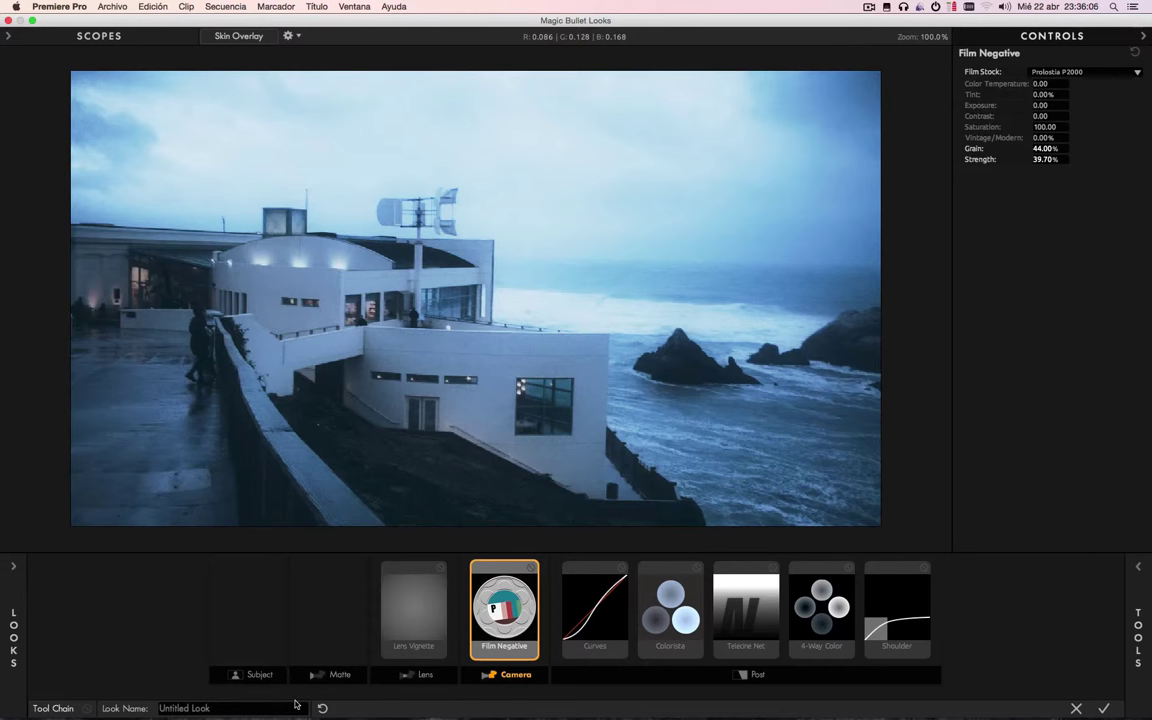
# Step: Name the look "Pruebas videoedicionorg" and save it in the Custom looks collection
pyautogui.click(245, 709)
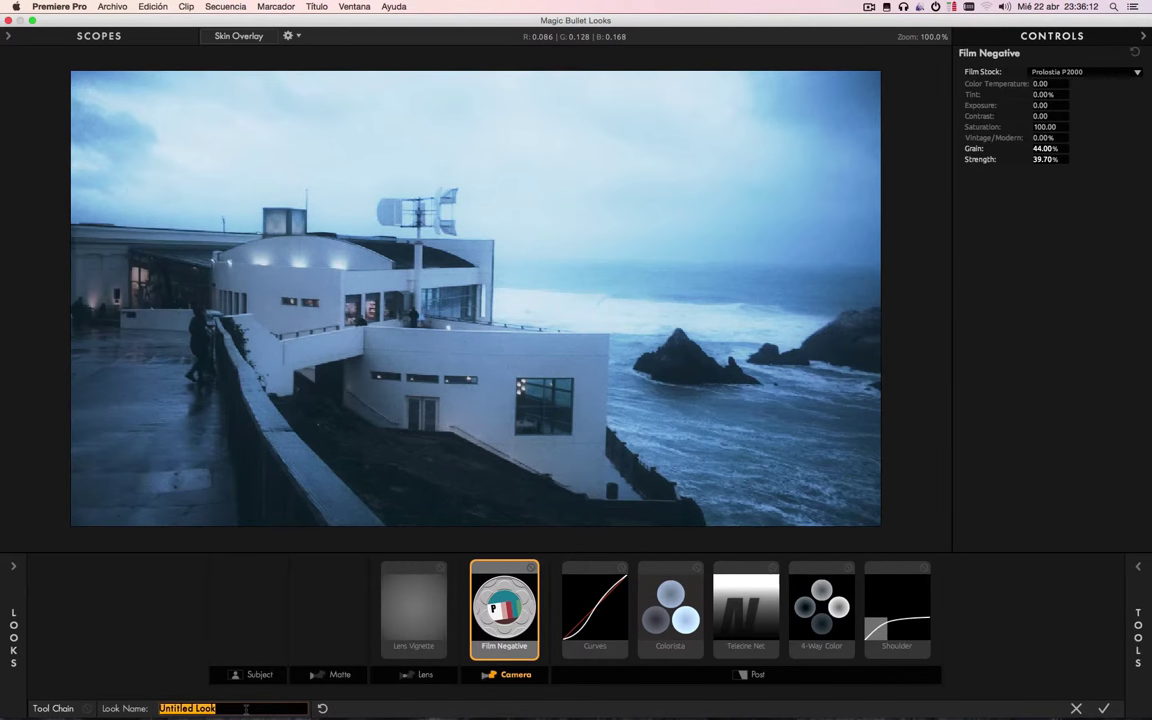
pyautogui.write('Pruebas videoedicionorg')
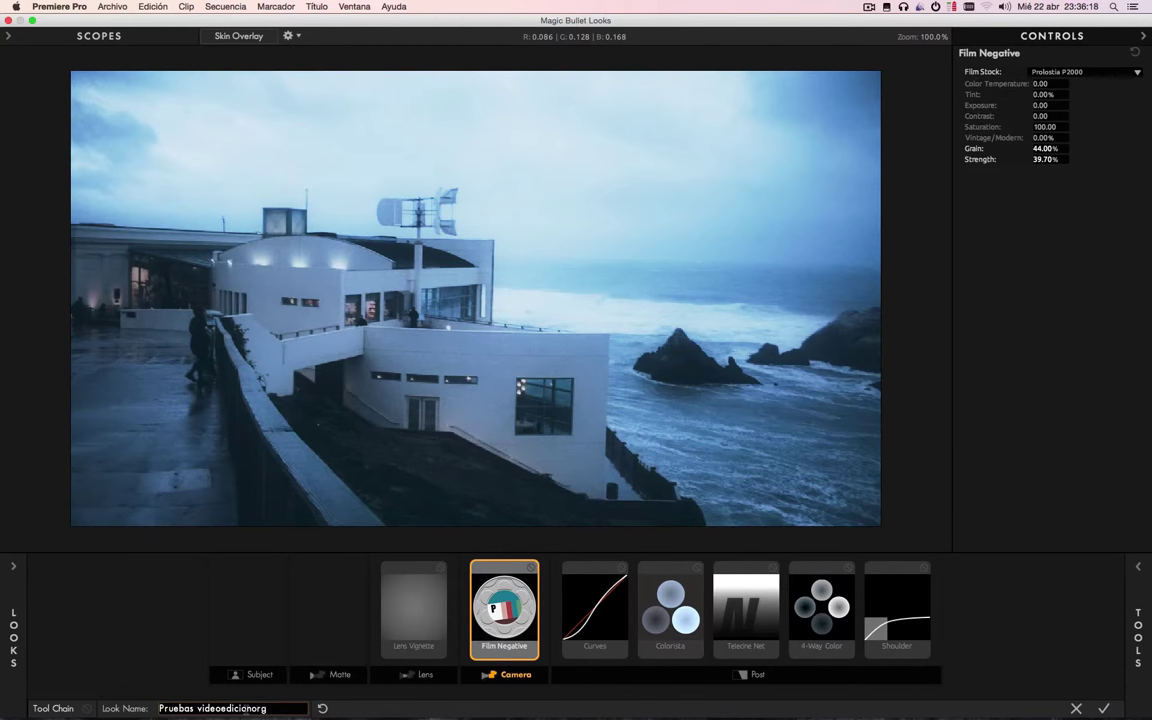
pyautogui.press('Return')
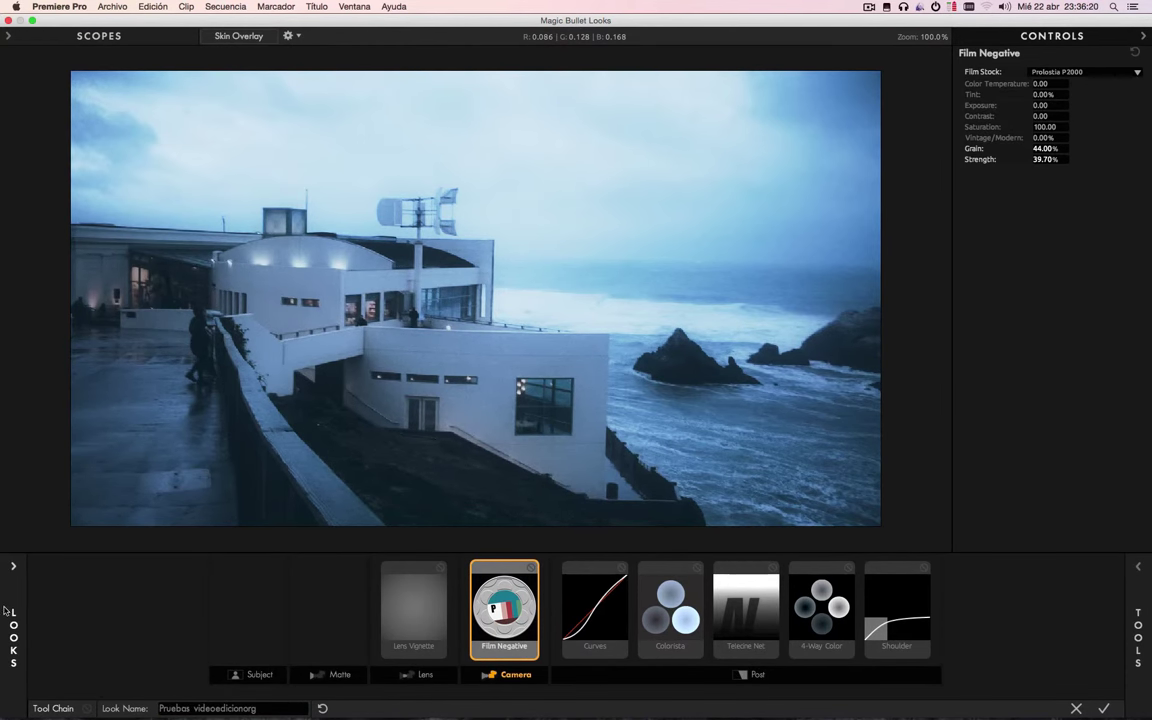
pyautogui.moveTo(9, 612)
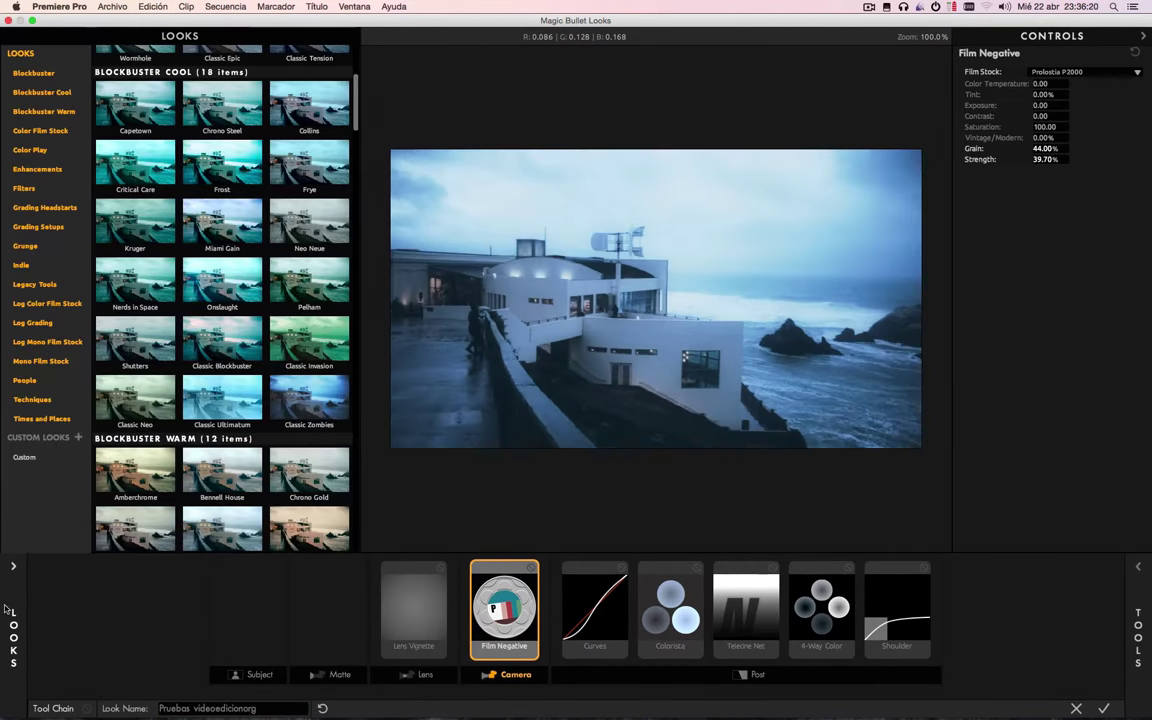
pyautogui.click(24, 458)
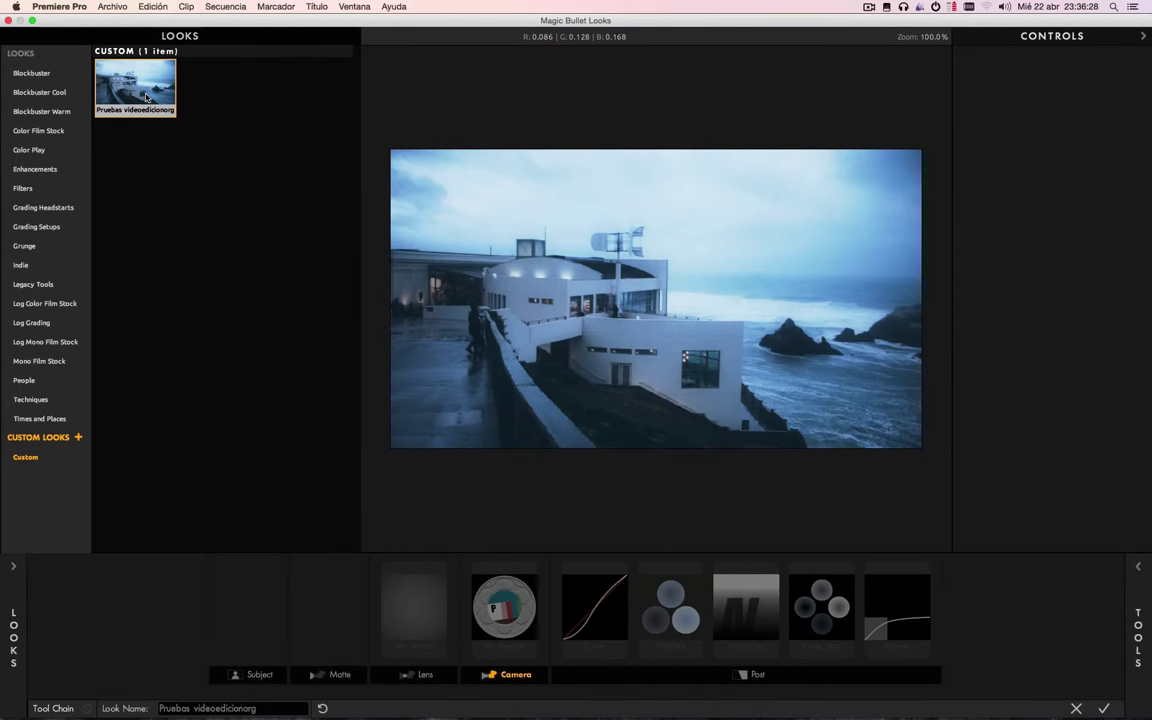
pyautogui.click(146, 97)
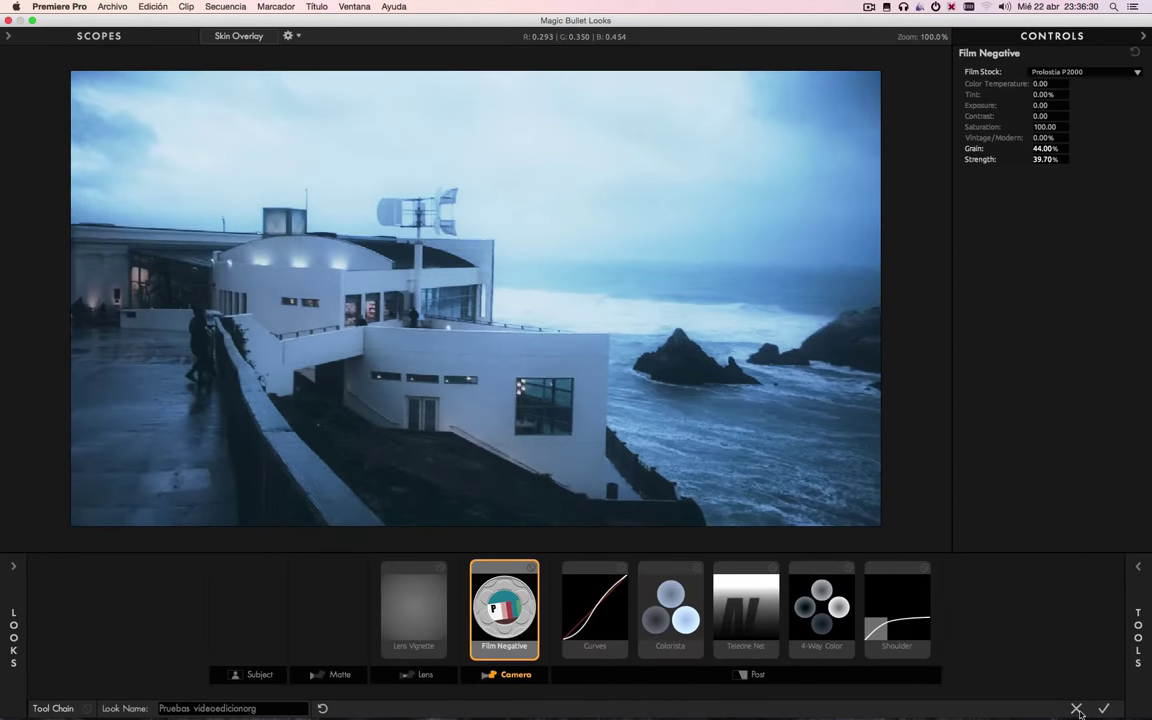
# Step: Leave the look editor without keeping its changes, then reopen it and apply the saved custom look "Pruebas videoedicionorg"
pyautogui.click(1077, 709)
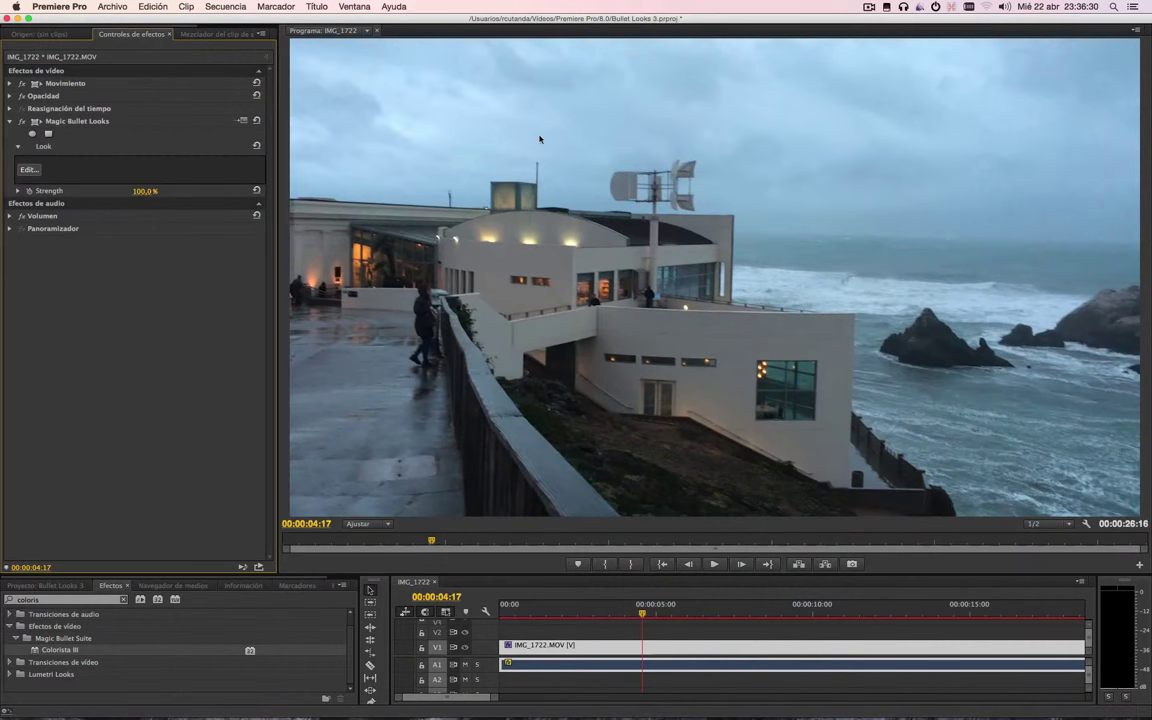
pyautogui.click(21, 172)
pyautogui.click(10, 567)
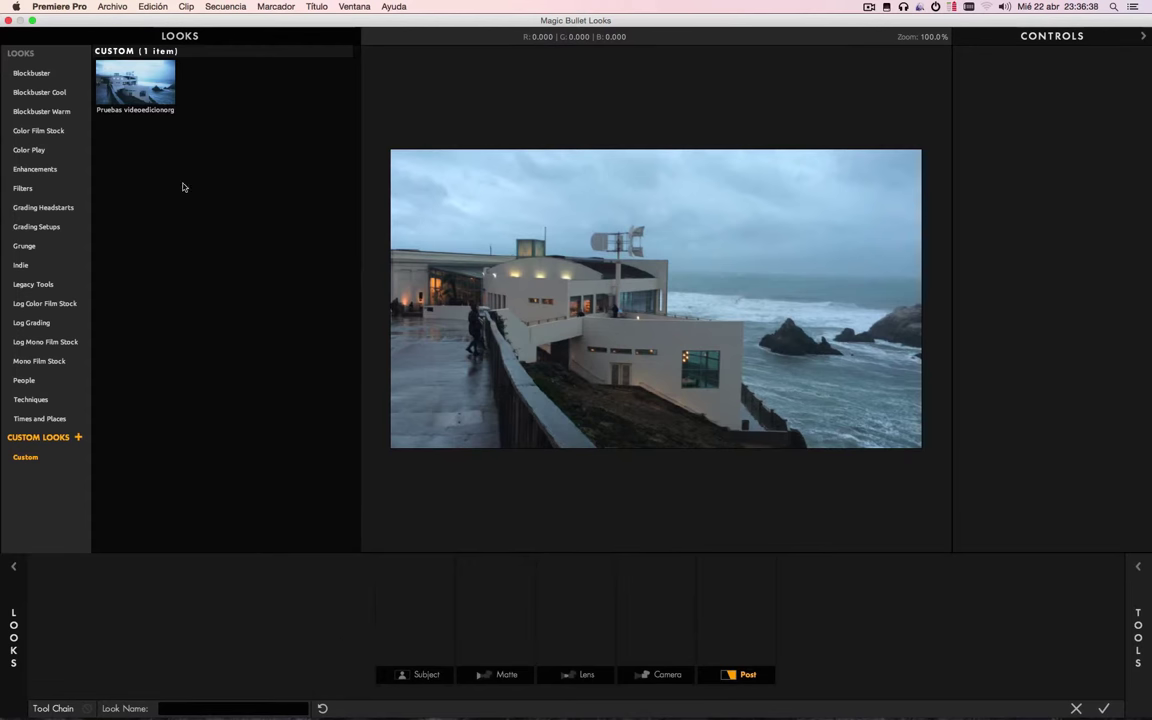
pyautogui.moveTo(106, 68); pyautogui.dragTo(150, 120)
pyautogui.click(131, 95)
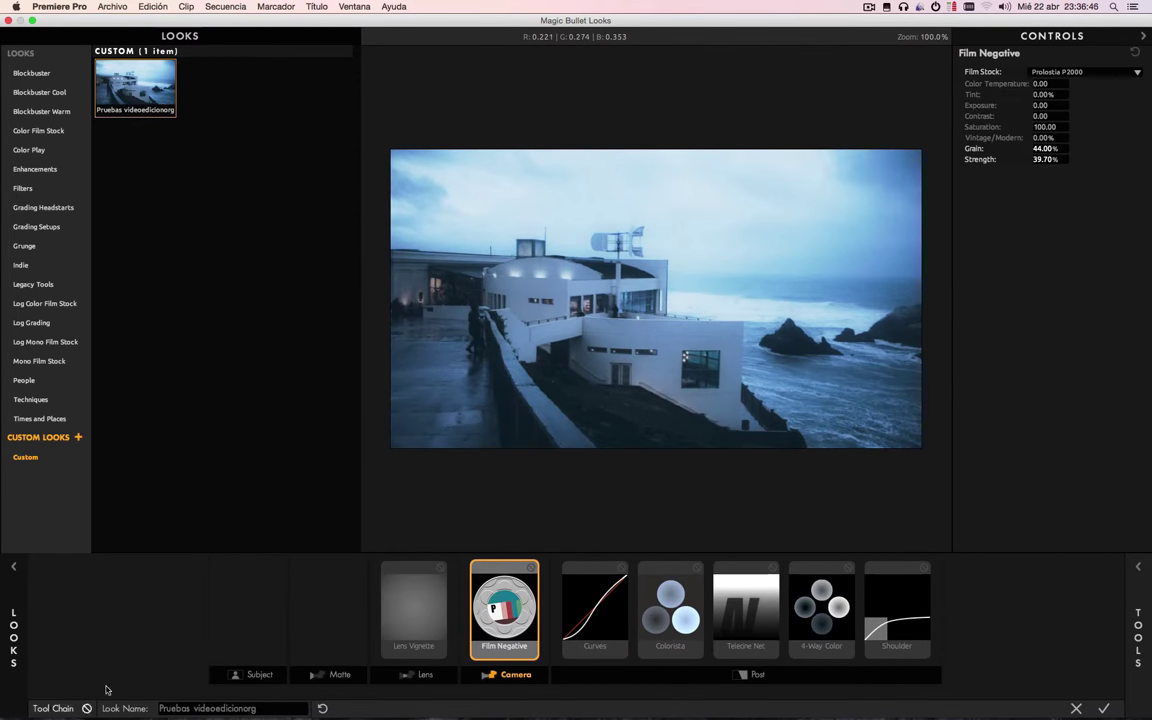
pyautogui.click(19, 614)
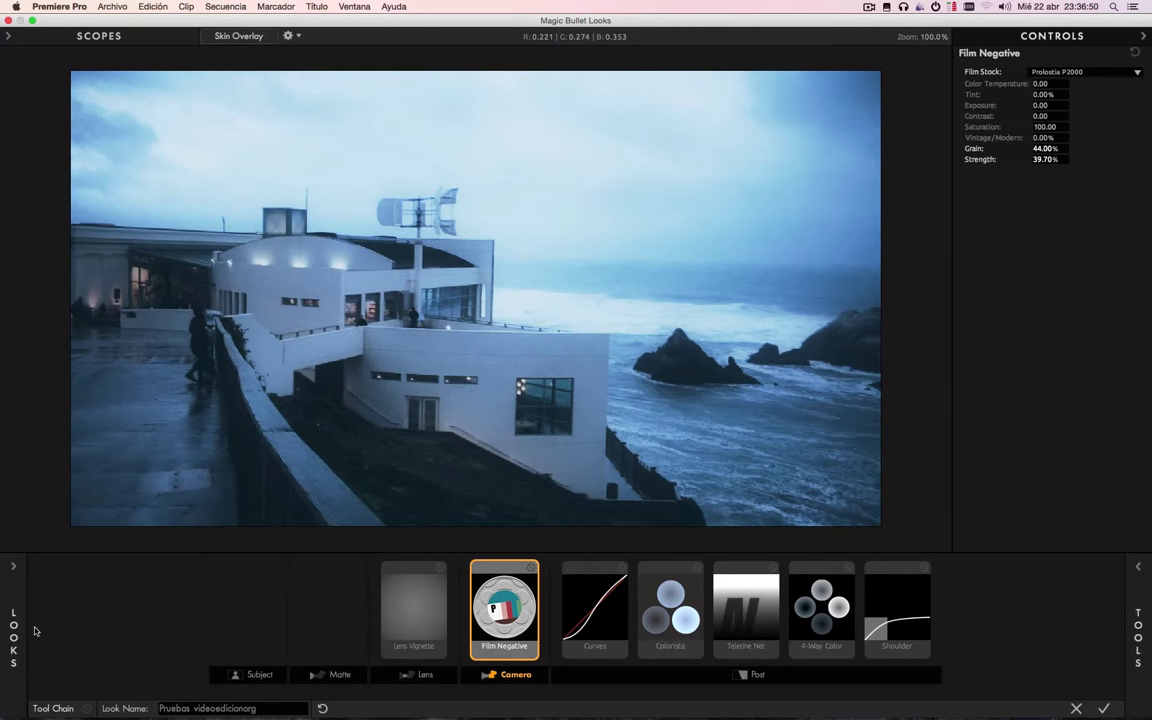
# Step: Check the image with the Skin Overlay switched on and off, and return to the Premiere Pro sequence
pyautogui.click(247, 40)
pyautogui.click(247, 38)
pyautogui.click(1103, 708)
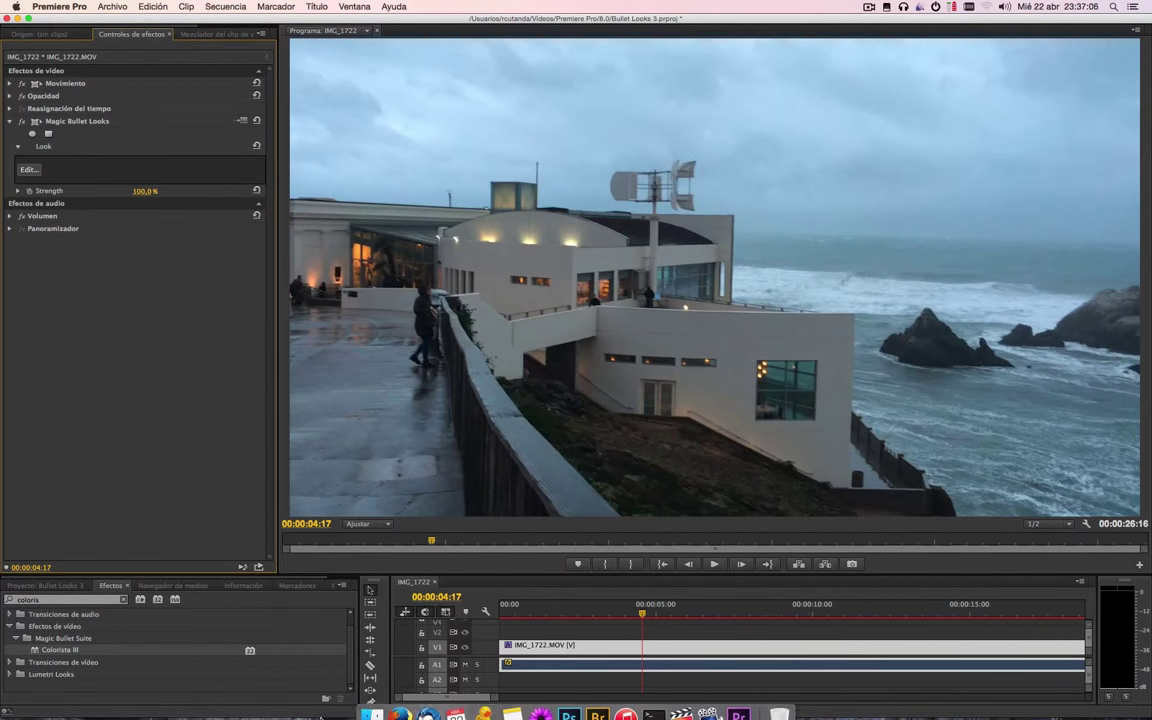
# Step: Switch to Finder and open the Cosmo folder inside Capturas on the SSD drive
pyautogui.click(348, 688)
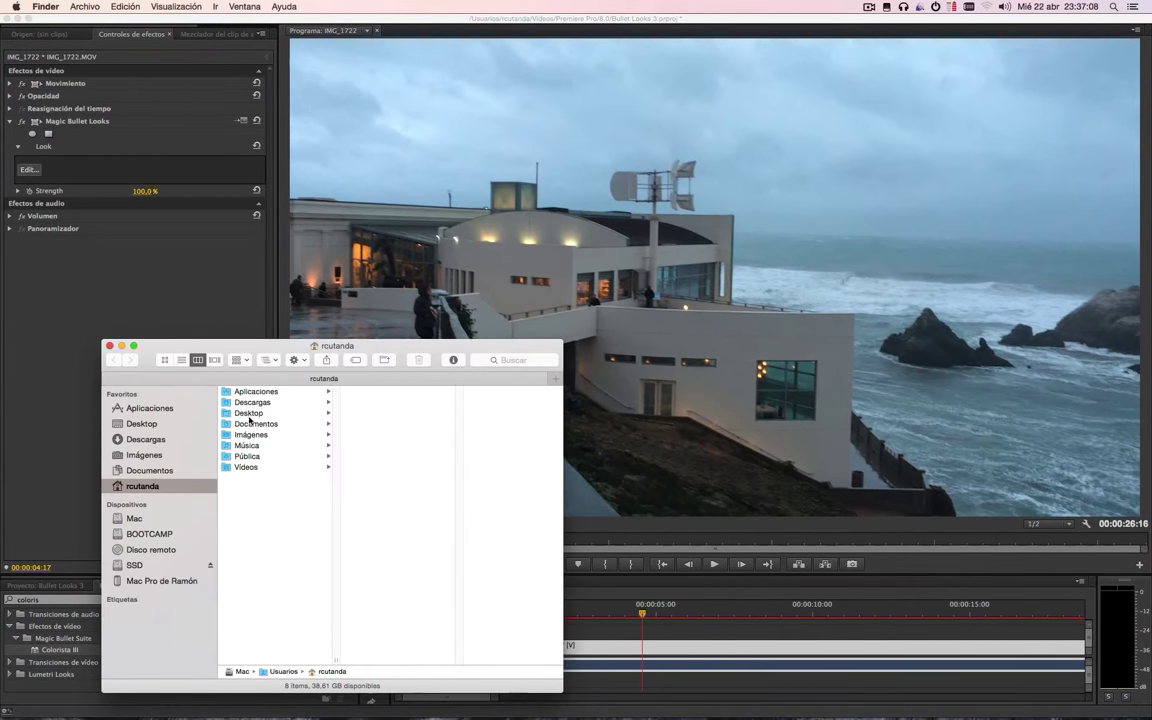
pyautogui.click(249, 414)
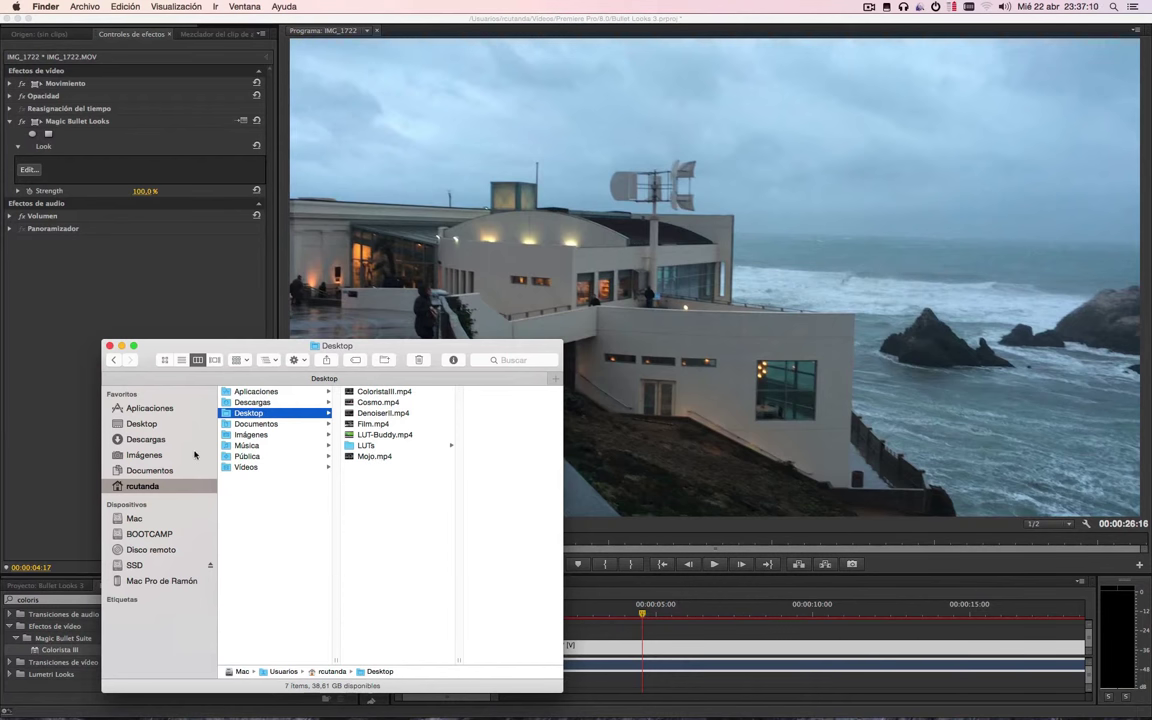
pyautogui.click(134, 565)
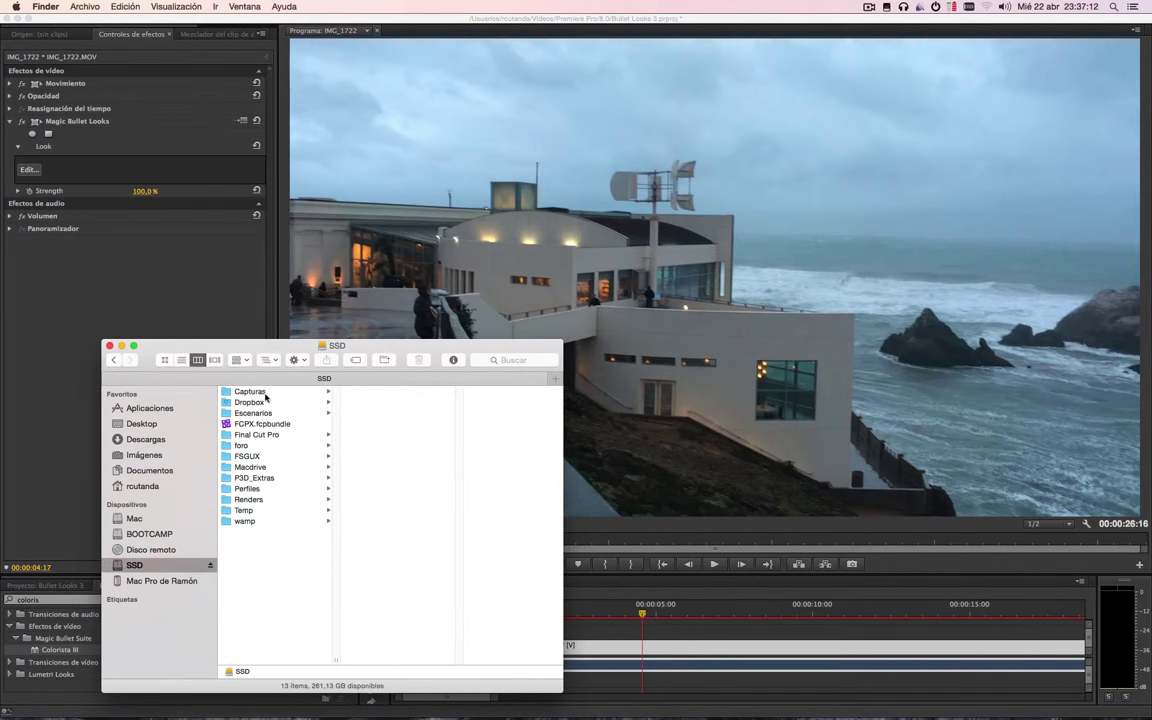
pyautogui.click(250, 391)
pyautogui.click(369, 446)
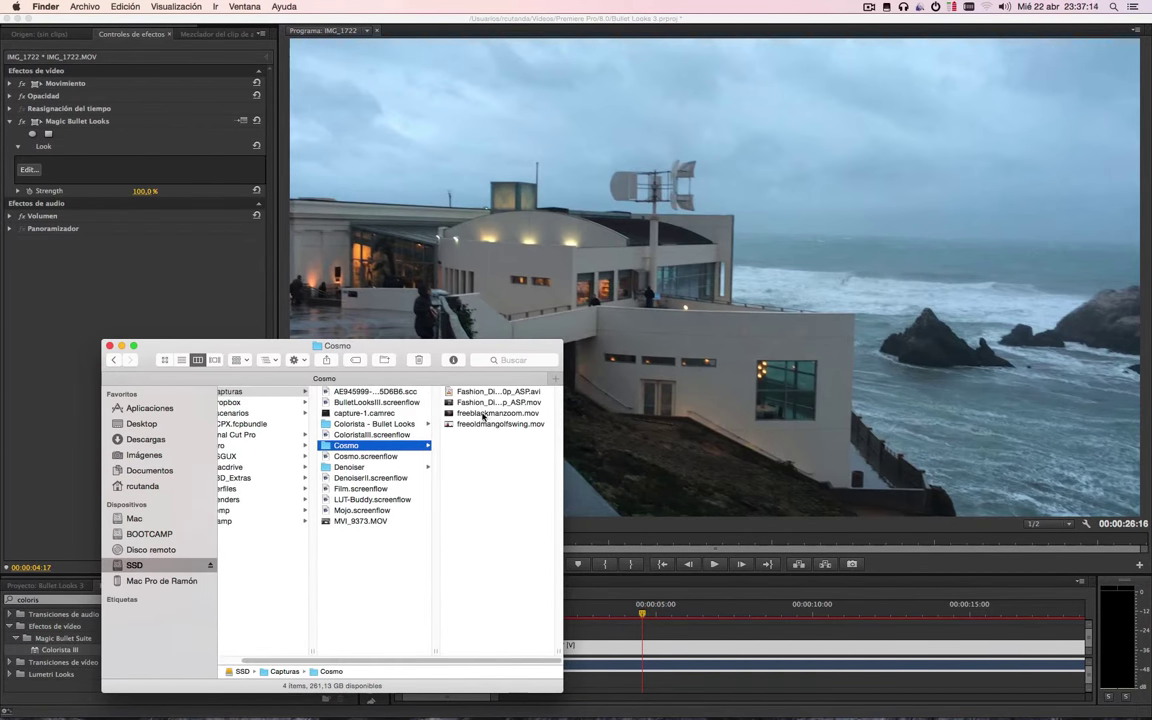
# Step: Replace the IMG_1722.MOV clip on V1 with Fashion_DivX720p_ASP.mov from the Cosmo folder, placed at the start of the sequence
pyautogui.moveTo(478, 403); pyautogui.dragTo(52, 34)
pyautogui.press('super+Tab')
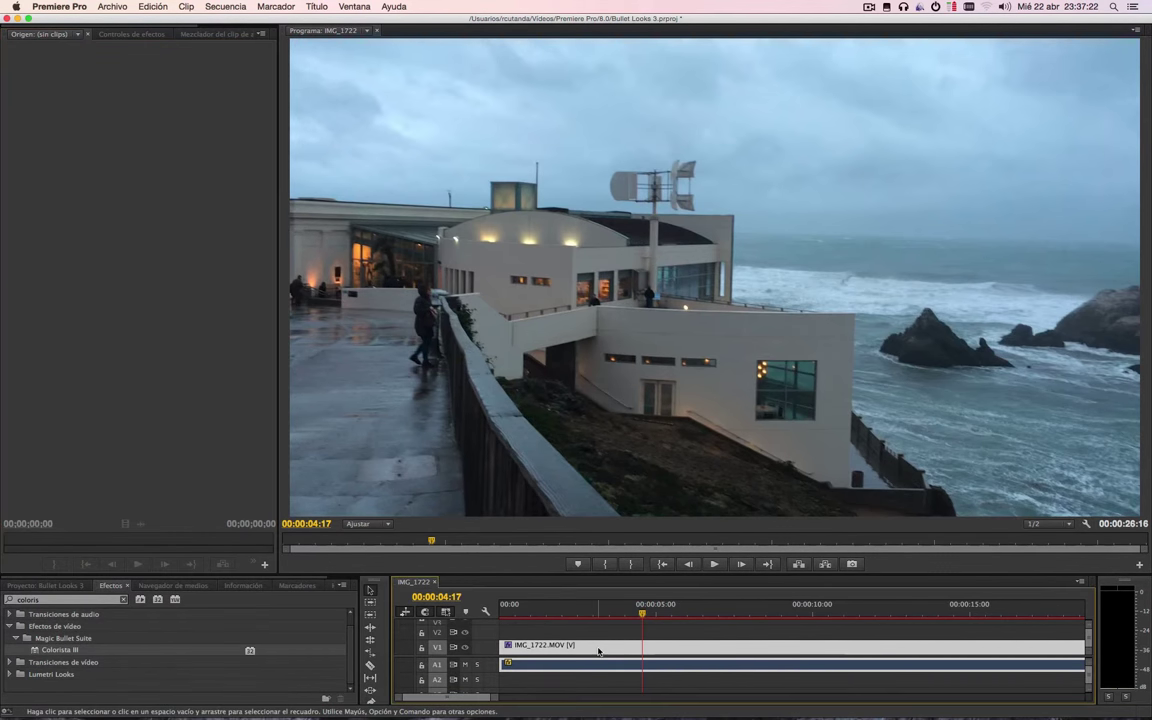
pyautogui.press('Delete')
pyautogui.click(378, 684)
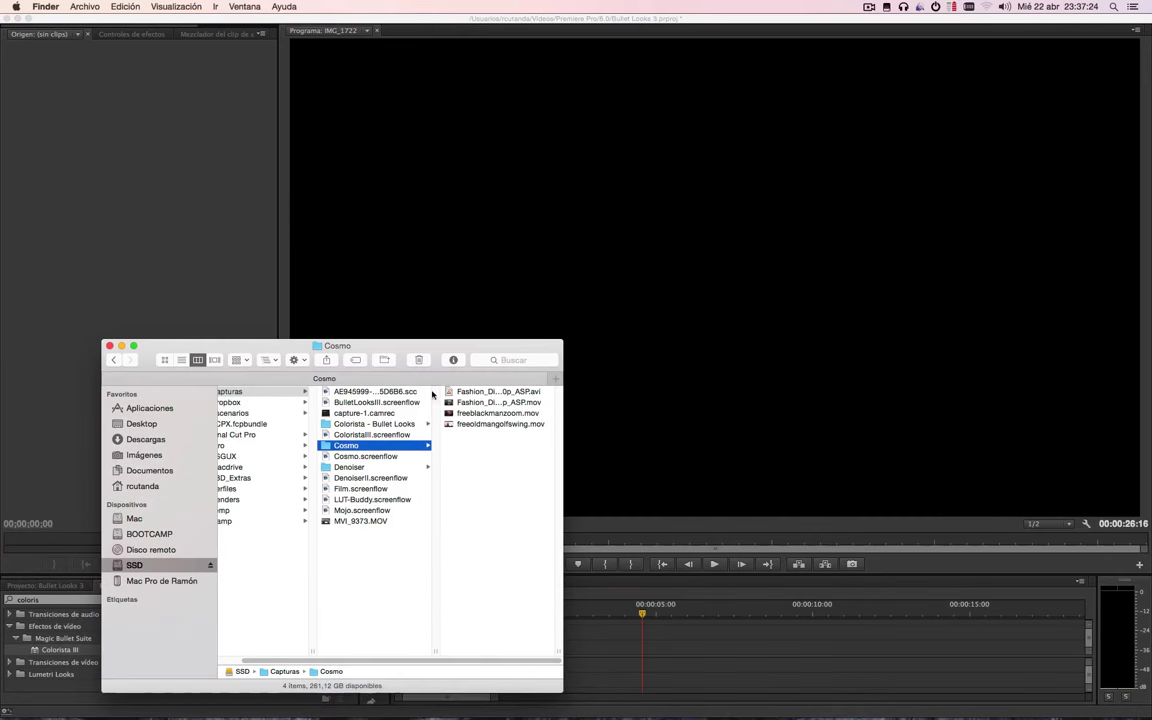
pyautogui.moveTo(474, 405); pyautogui.dragTo(556, 651)
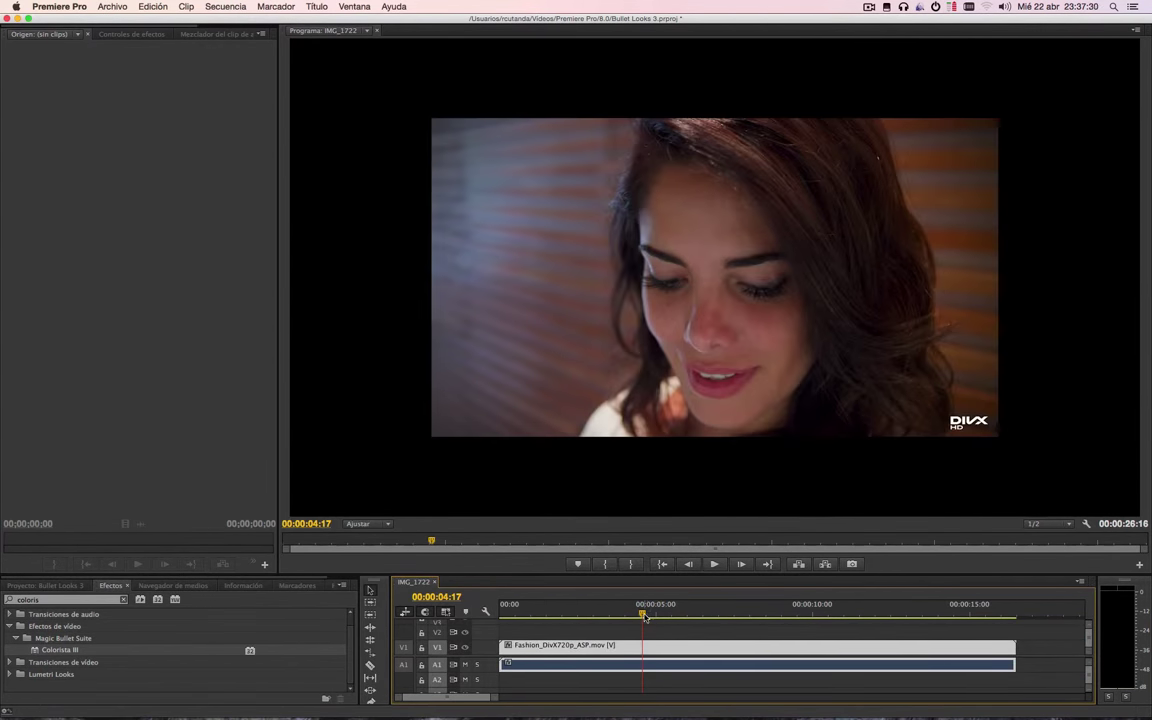
# Step: Move the playhead to 00:00:04:29 and display the effect controls of the Fashion_DivX720p_ASP.mov clip
pyautogui.moveTo(645, 617); pyautogui.dragTo(655, 617)
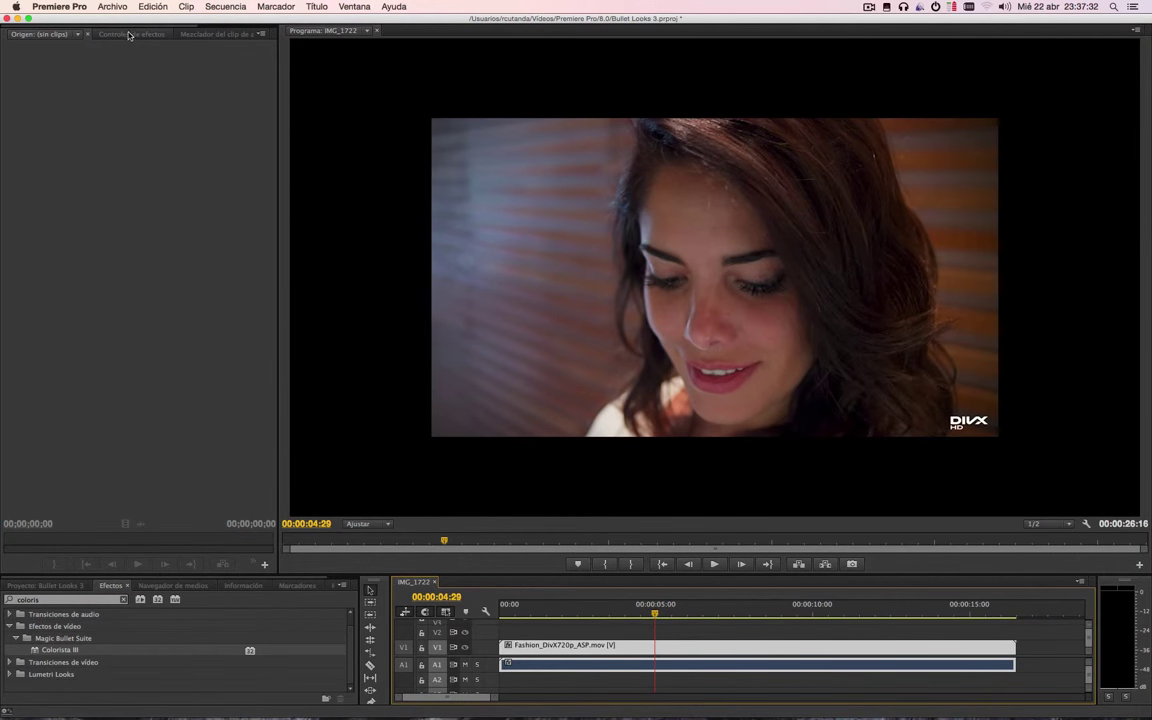
pyautogui.click(180, 34)
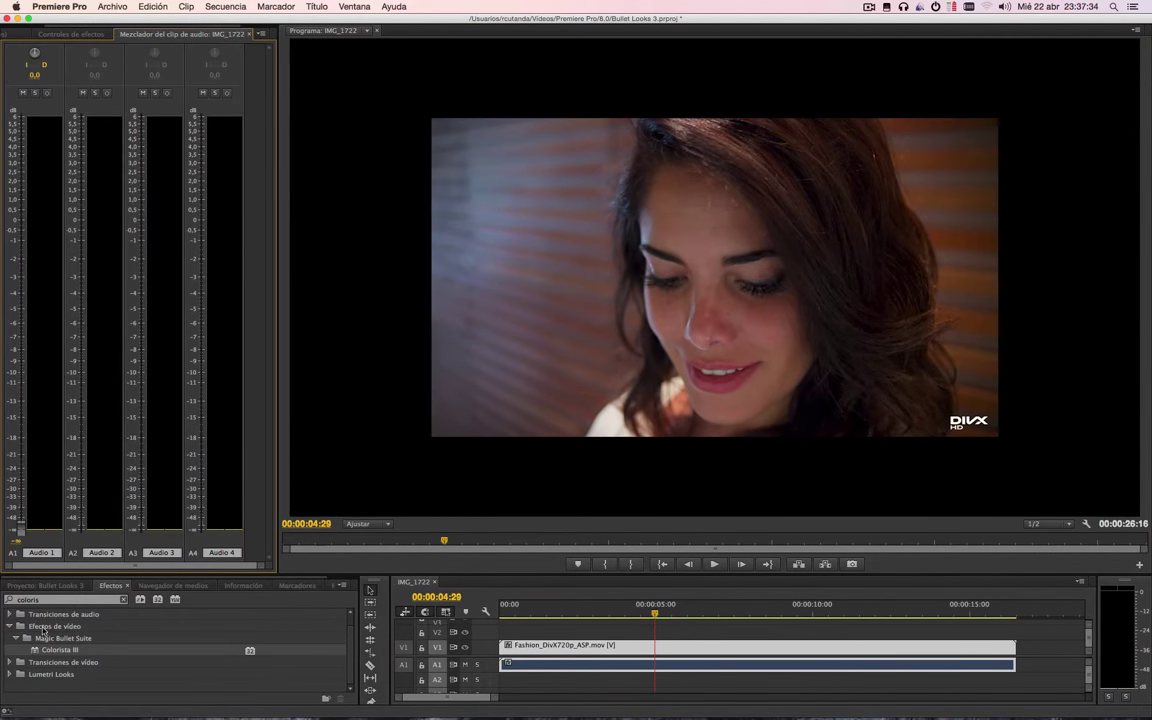
pyautogui.click(56, 34)
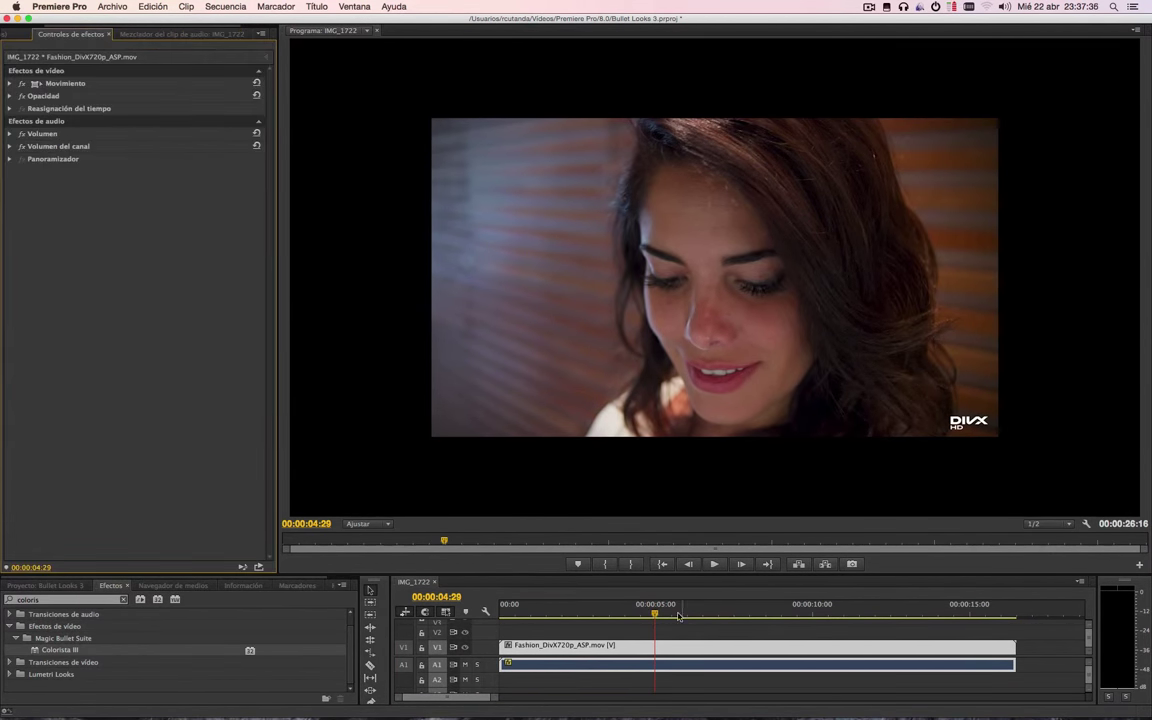
# Step: Trim about four seconds off the beginning of the Fashion clip, move it back to the sequence start, and place the playhead at 00:00:00:20
pyautogui.moveTo(501, 646); pyautogui.dragTo(627, 646)
pyautogui.moveTo(740, 648); pyautogui.dragTo(613, 648)
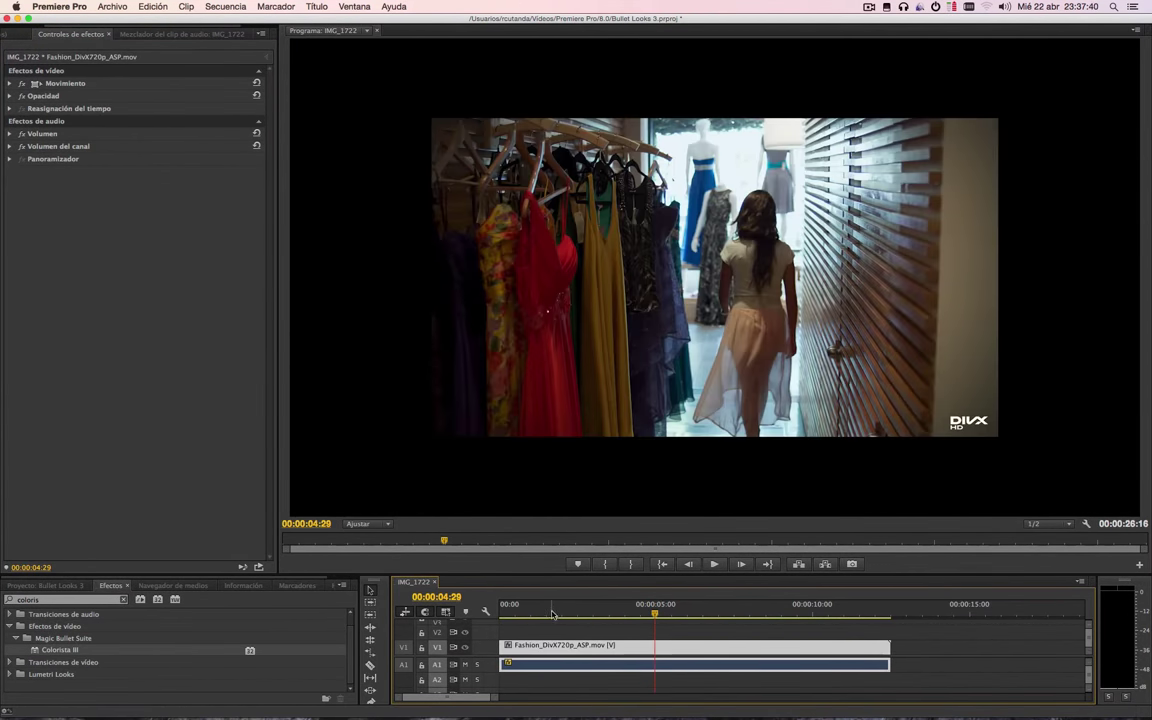
pyautogui.moveTo(553, 614); pyautogui.dragTo(519, 612)
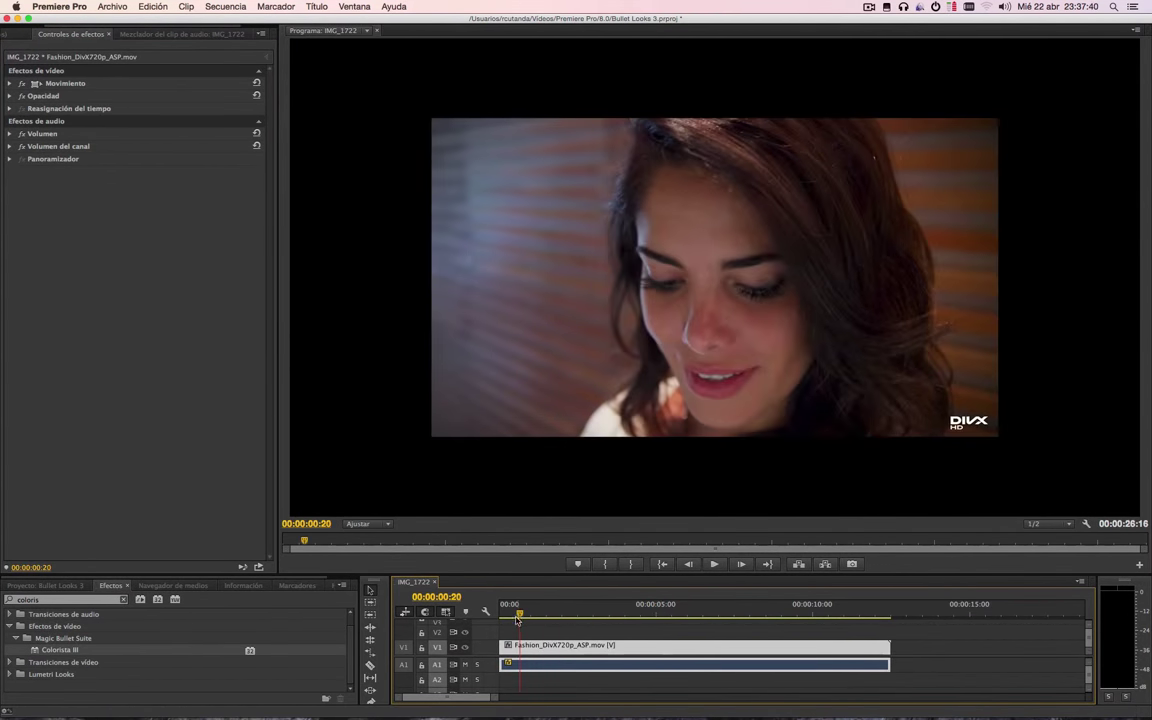
# Step: Search the effects for "bullet" and apply Magic Bullet Looks to the Fashion_DivX720p_ASP.mov clip on V1
pyautogui.click(55, 600)
pyautogui.write('bullet')
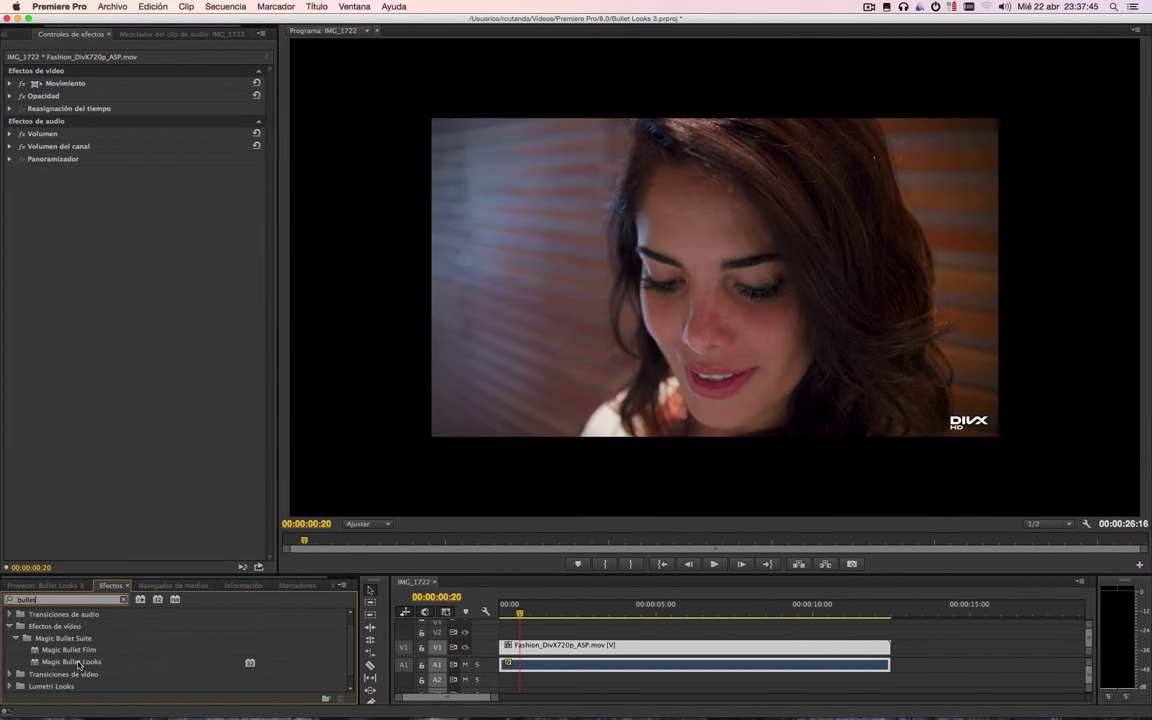
pyautogui.moveTo(78, 662); pyautogui.dragTo(550, 648)
# Step: Try the custom look Pruebas videoedicionorg on the clip in the looks editor, and leave the editor without applying it
pyautogui.click(29, 169)
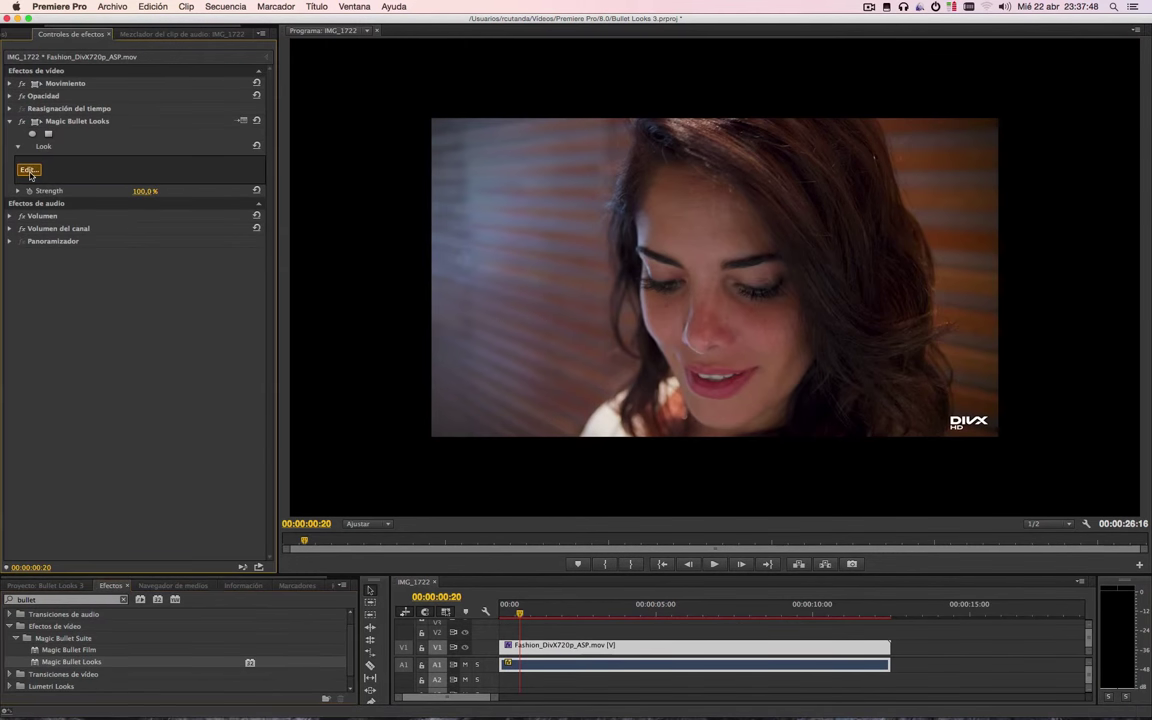
pyautogui.click(16, 645)
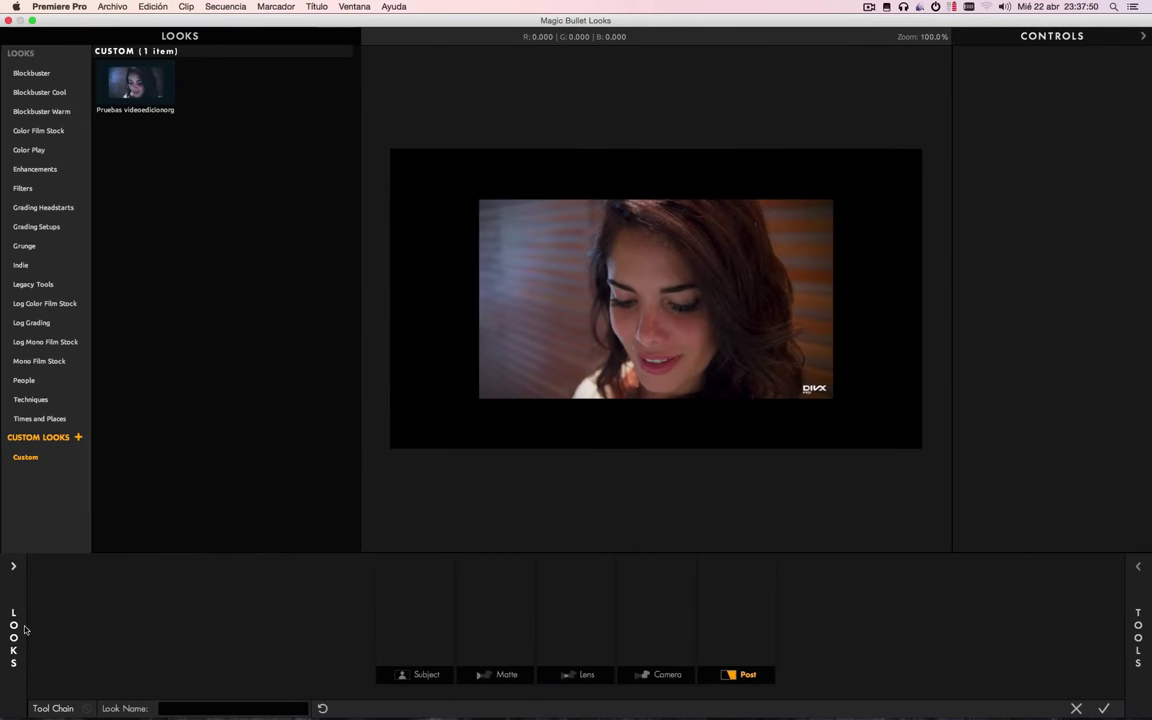
pyautogui.click(140, 90)
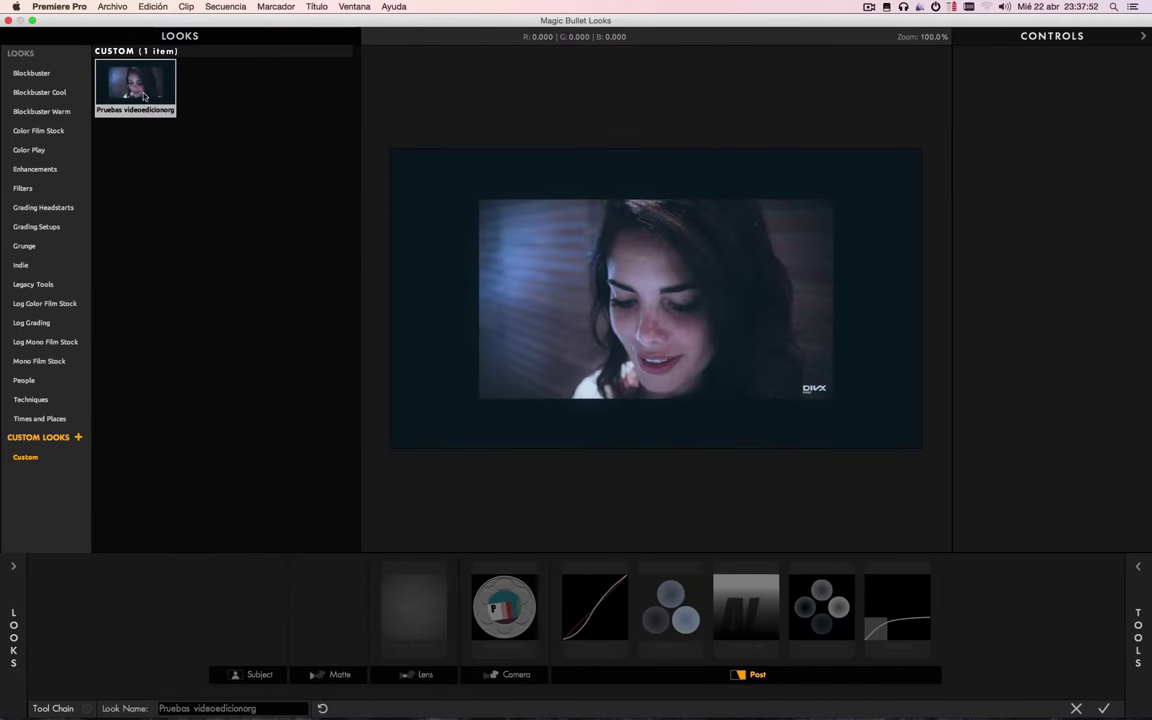
pyautogui.click(38, 130)
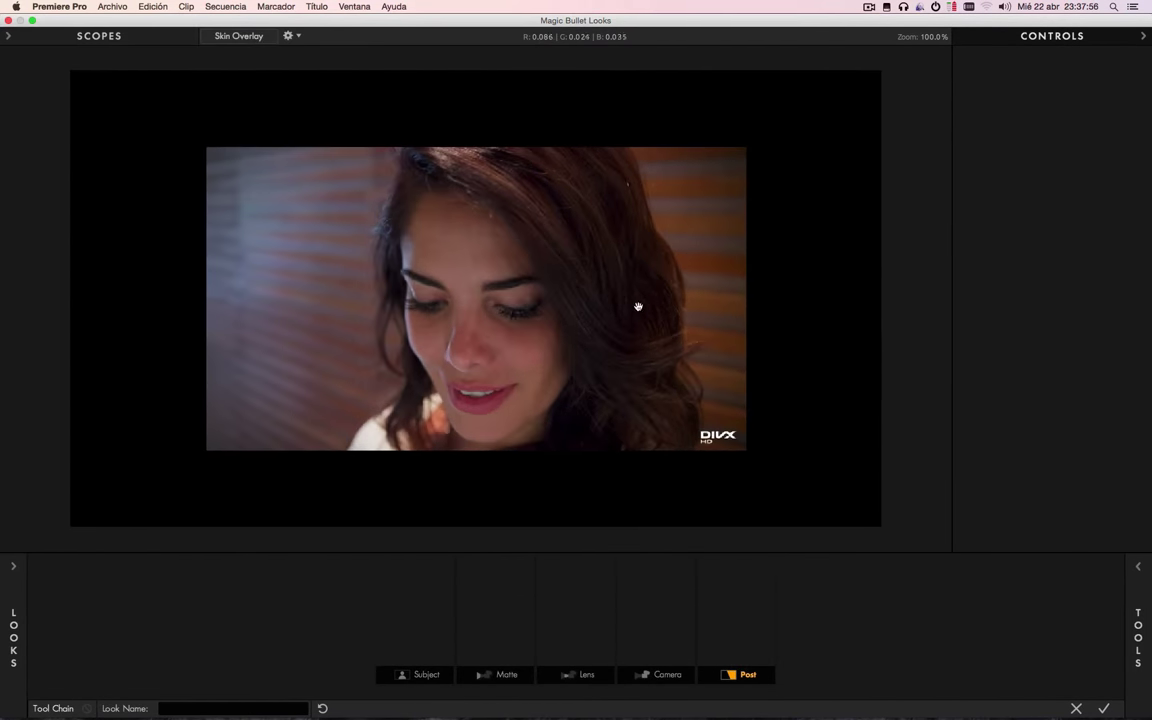
pyautogui.click(1076, 709)
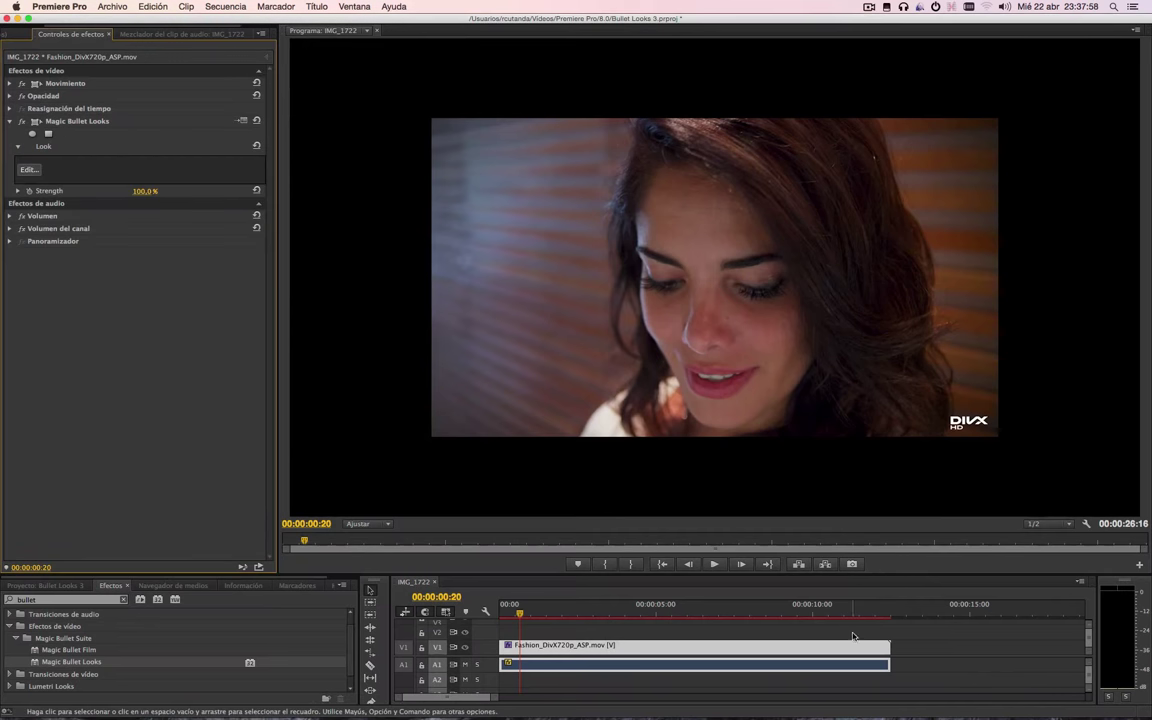
# Step: Move the playhead to 00:00:01:17 and set the clip's motion scale to 150
pyautogui.moveTo(530, 612)
pyautogui.mouseDown()
pyautogui.moveTo(563, 615)
pyautogui.moveTo(548, 613)
pyautogui.mouseUp()
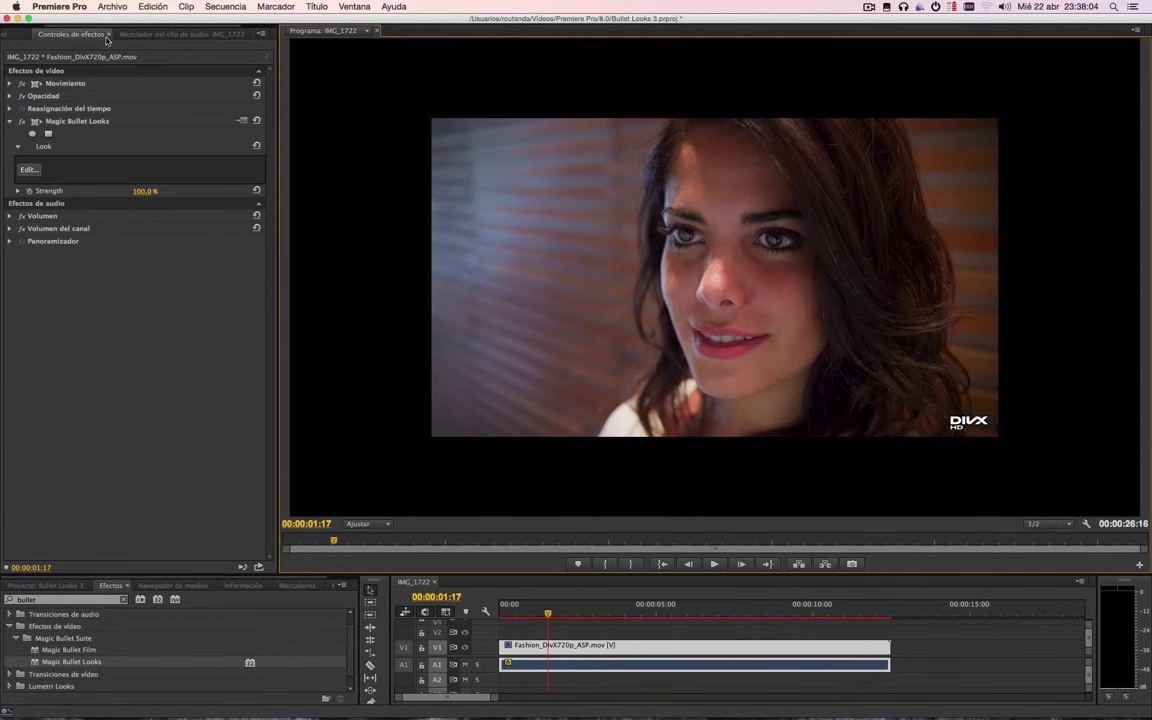
pyautogui.click(10, 84)
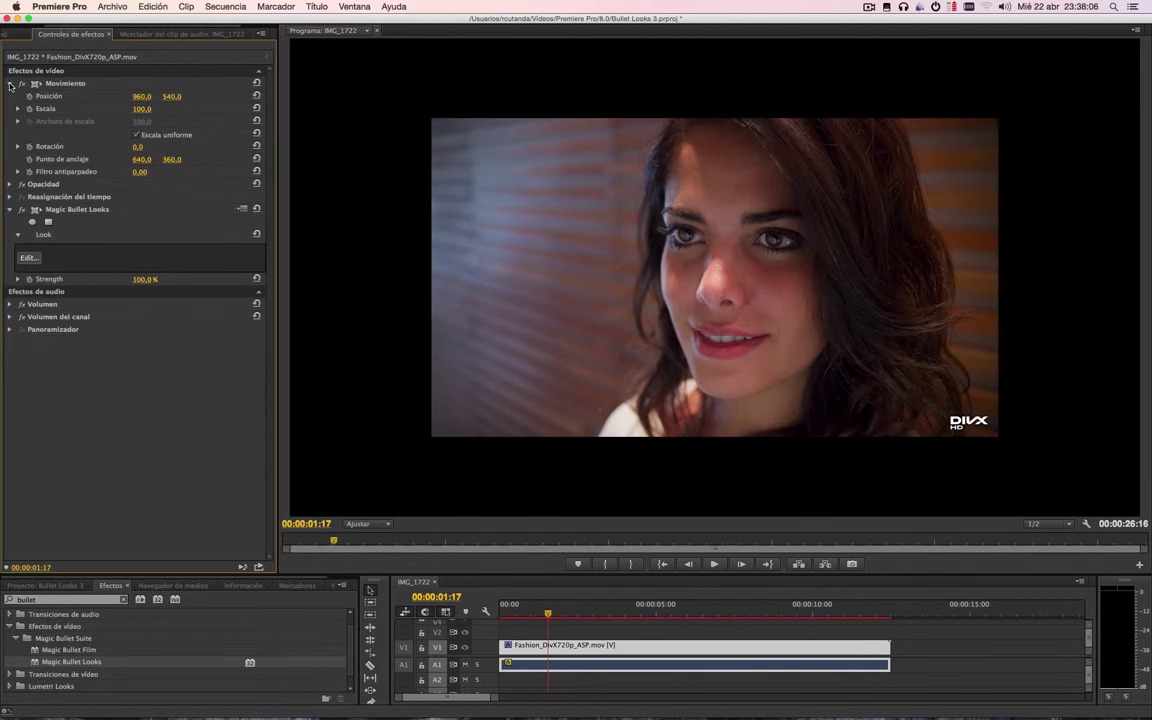
pyautogui.moveTo(141, 109); pyautogui.dragTo(191, 109)
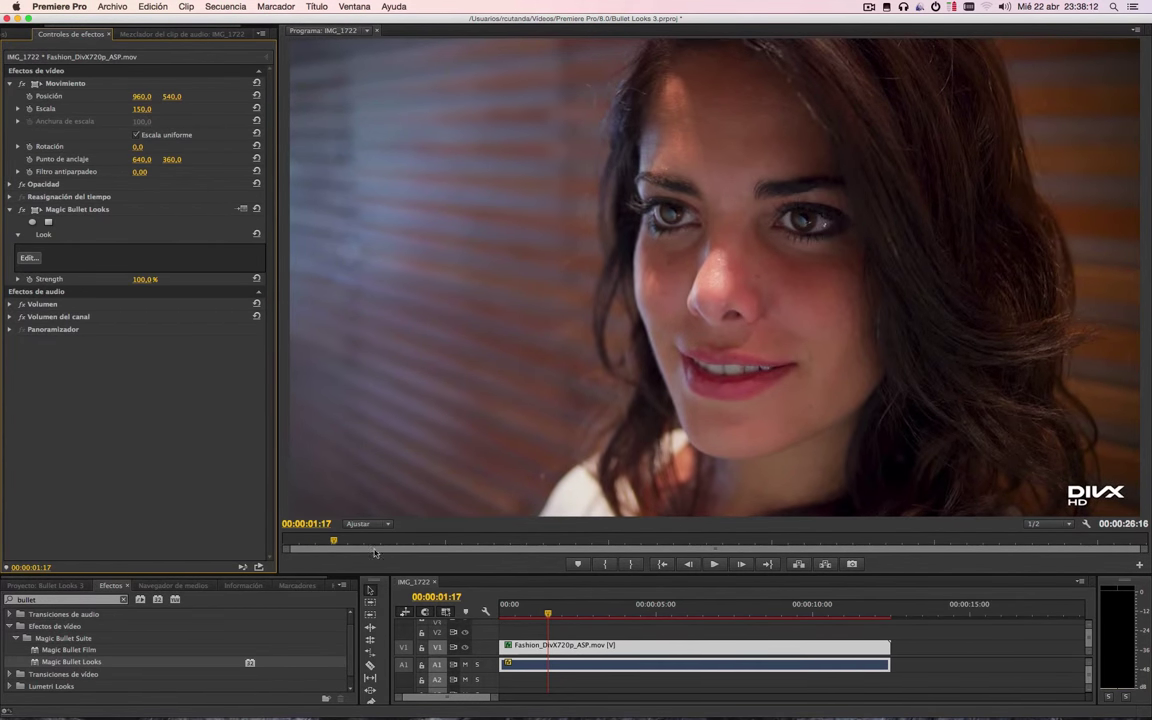
# Step: Try opening the clip's Magic Bullet Looks editor, including after reopening the project, and leave it without applying a look
pyautogui.click(28, 257)
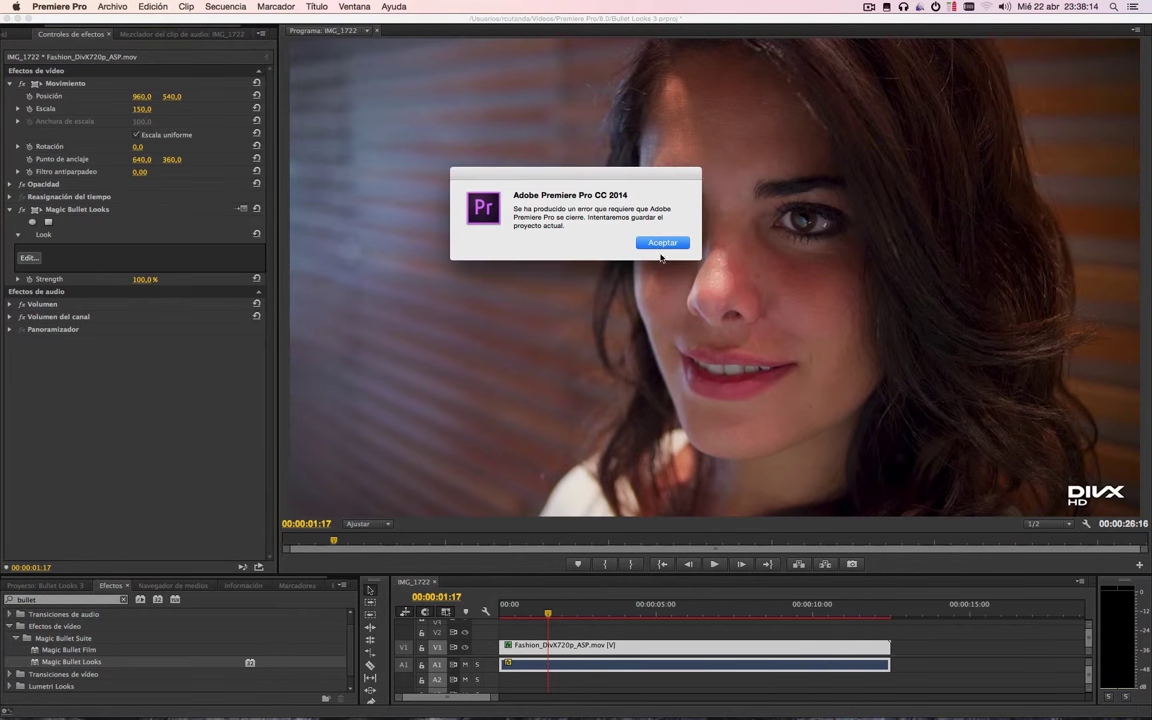
pyautogui.click(664, 243)
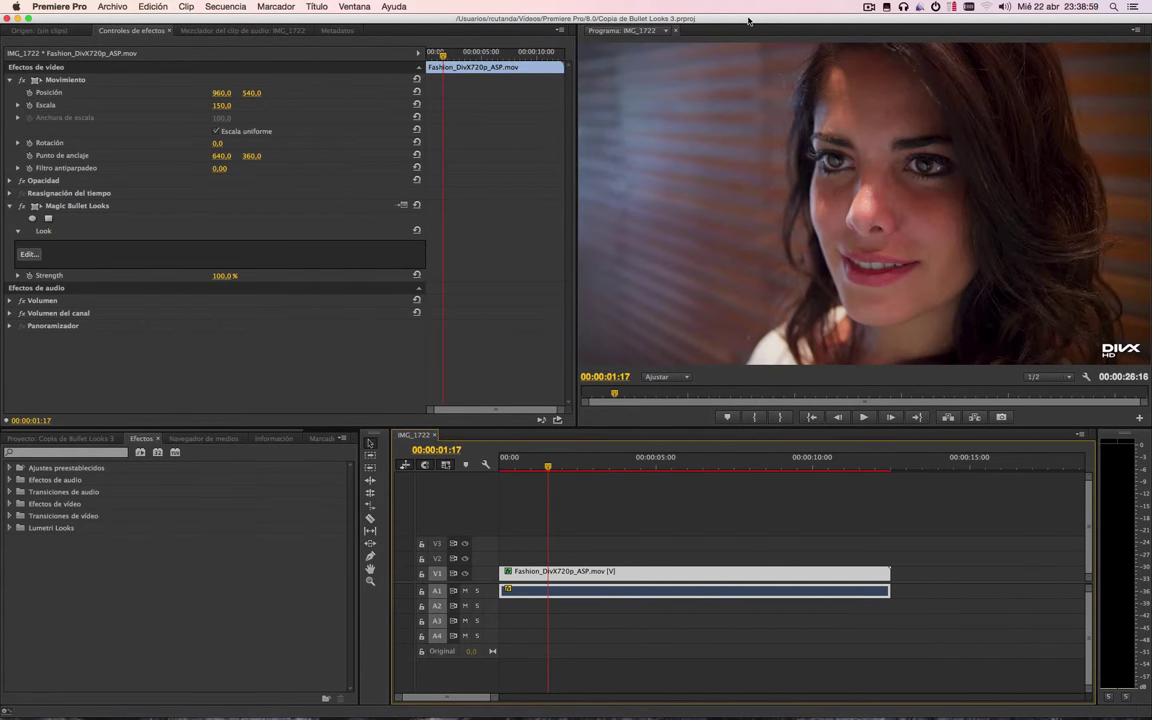
pyautogui.click(28, 255)
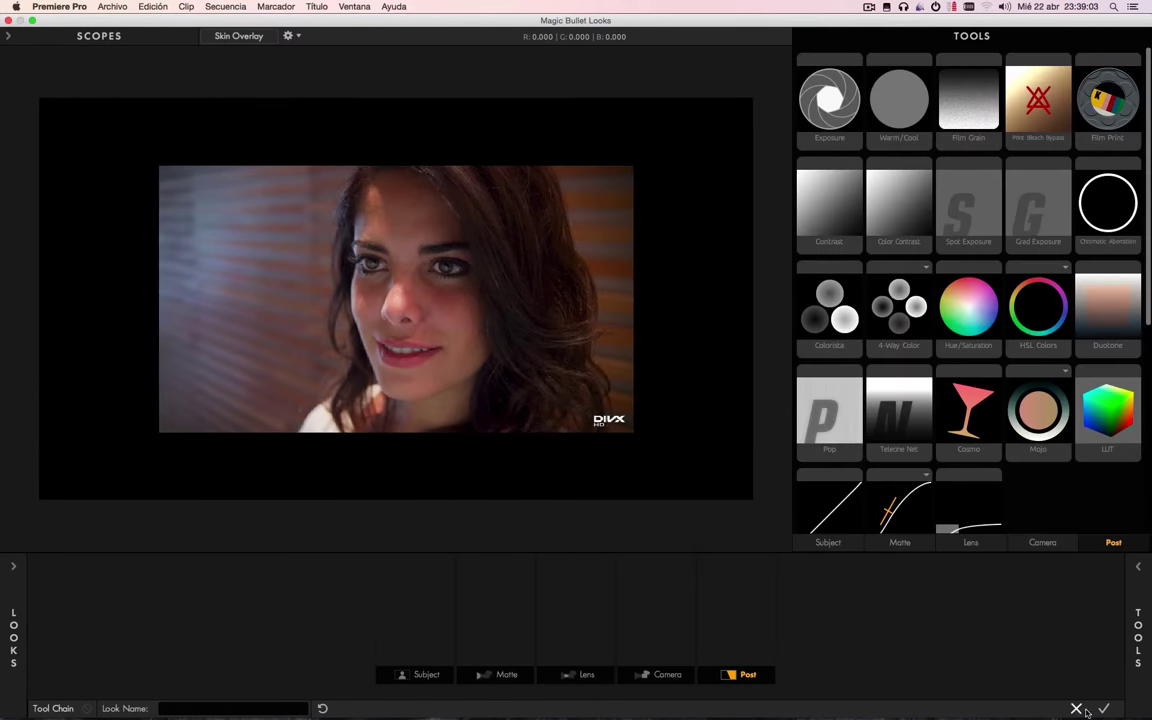
pyautogui.click(1076, 708)
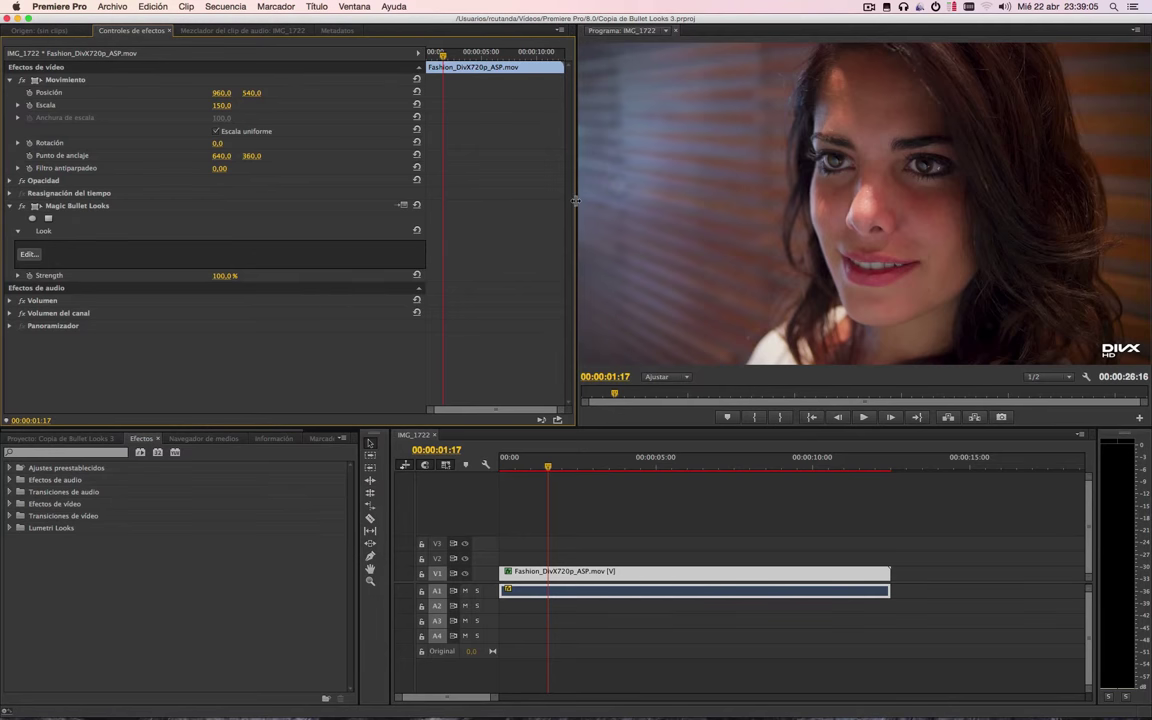
# Step: Enlarge the program monitor in width and height, and move the playhead to 00:00:07:25
pyautogui.moveTo(576, 200); pyautogui.dragTo(286, 200)
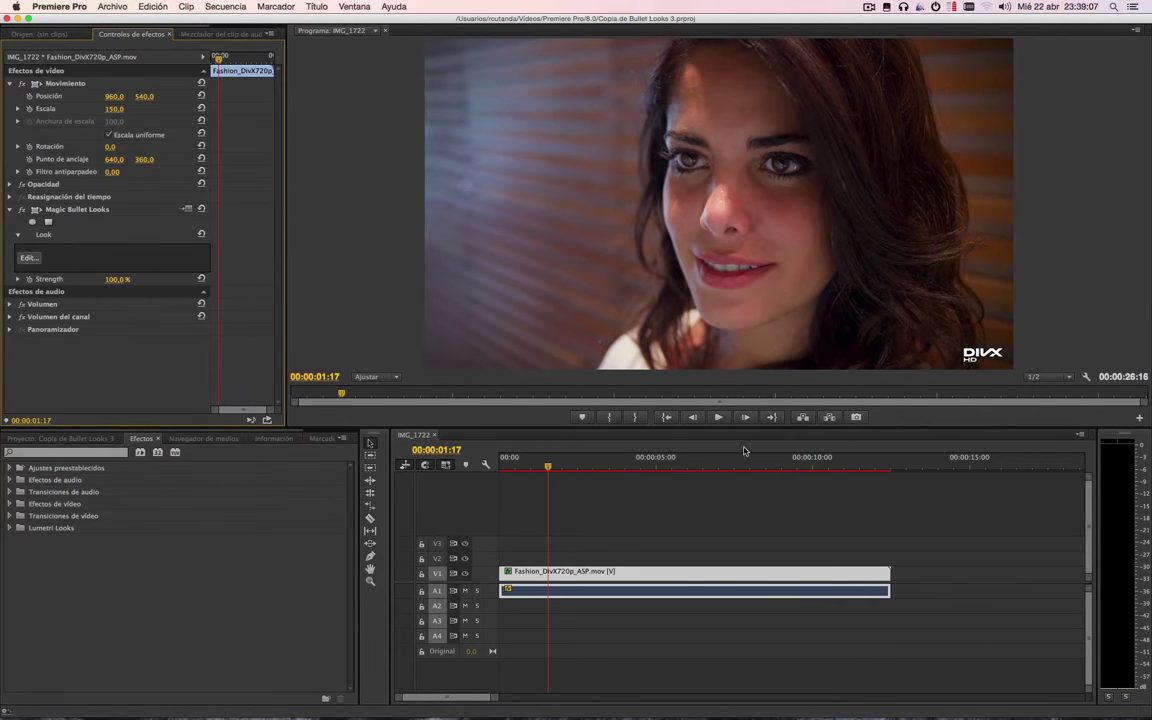
pyautogui.click(744, 458)
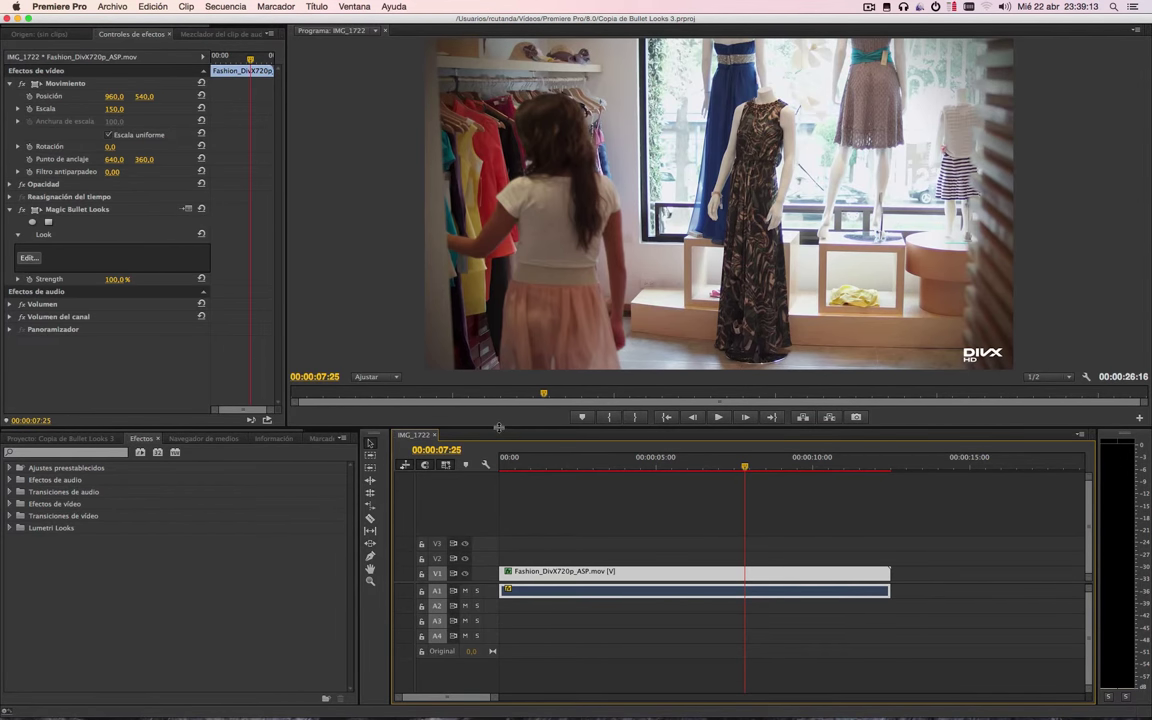
pyautogui.moveTo(498, 427); pyautogui.dragTo(498, 563)
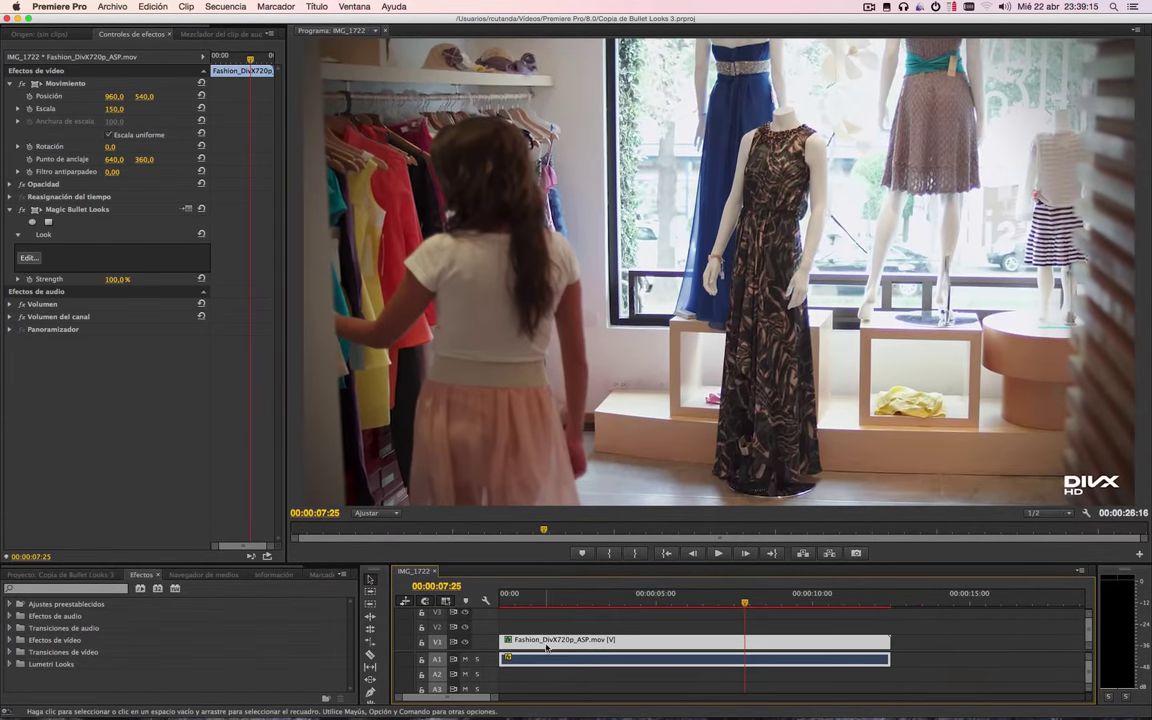
# Step: Move the playhead to the portrait frame at 00:00:01:18 and open the clip's Magic Bullet Looks editor there
pyautogui.click(29, 257)
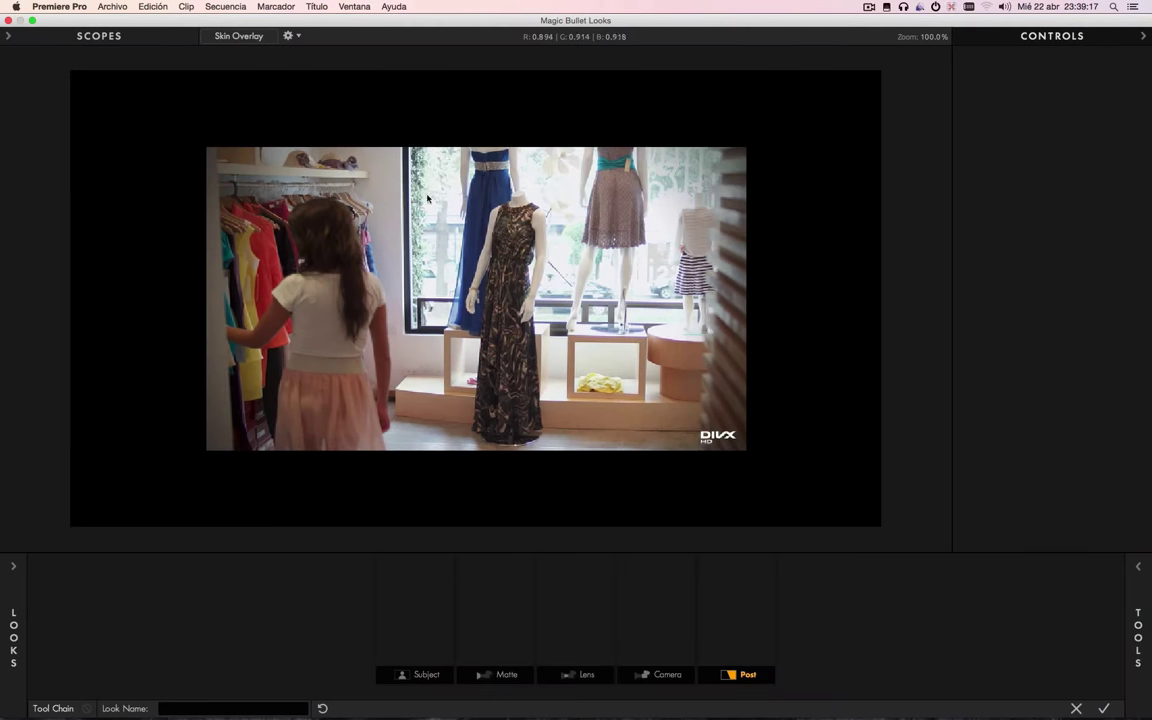
pyautogui.press('Escape')
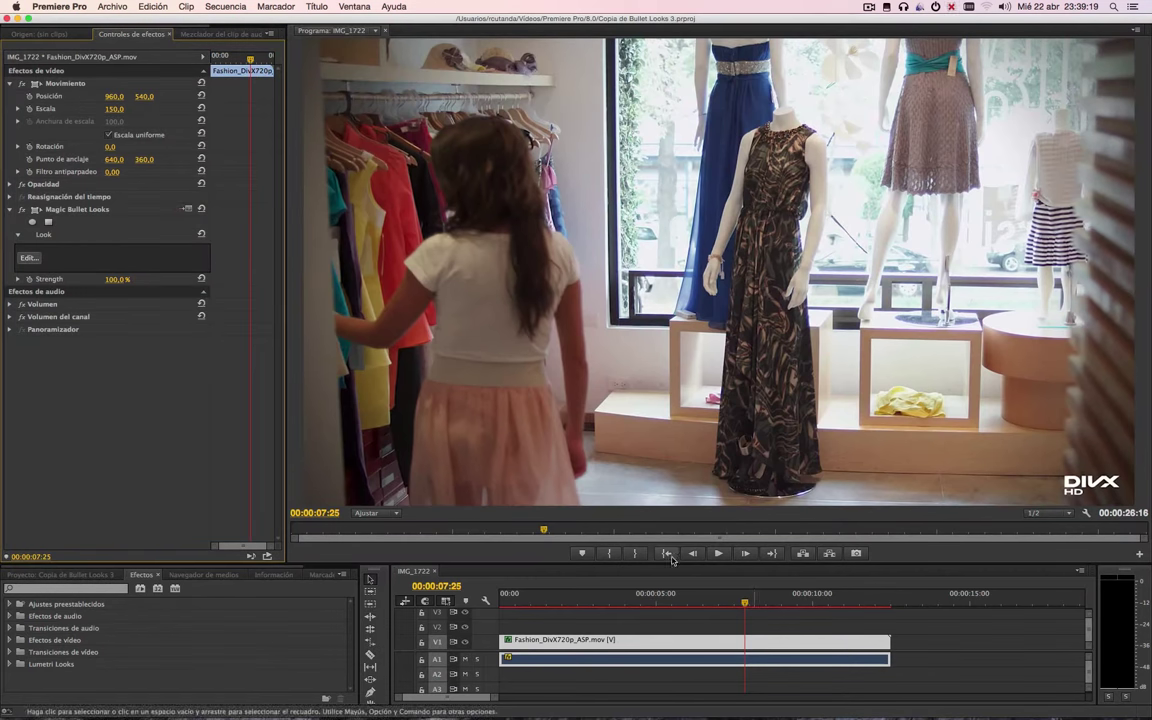
pyautogui.moveTo(583, 599); pyautogui.dragTo(551, 599)
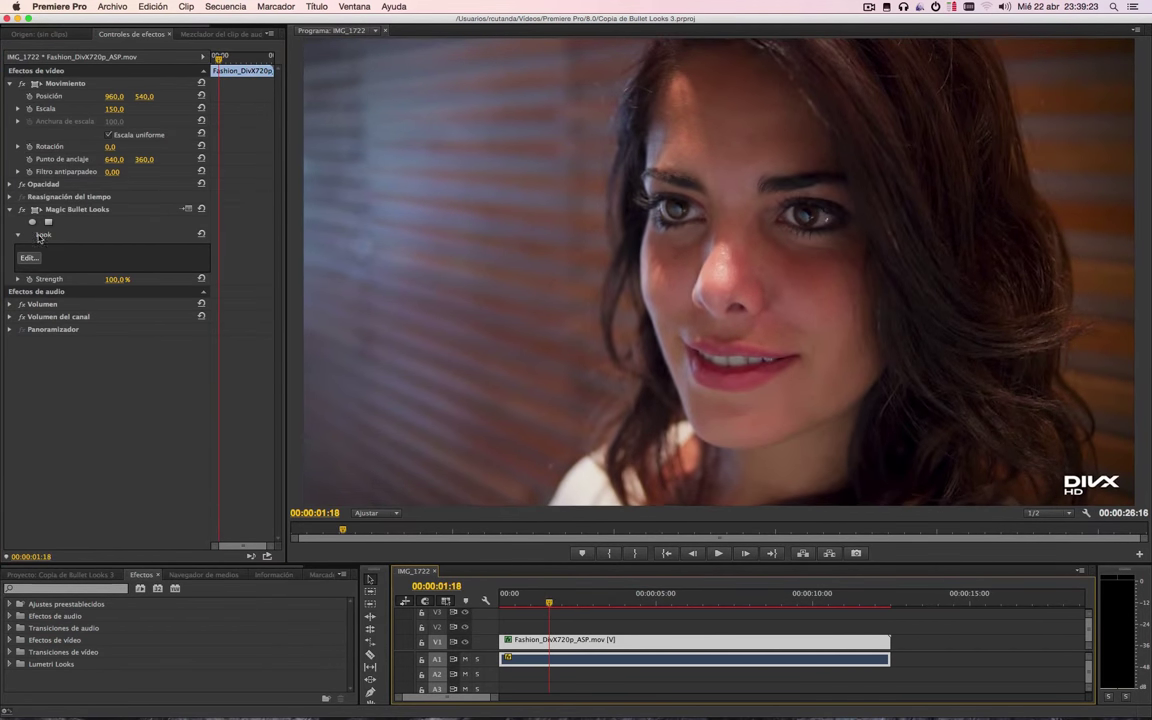
pyautogui.click(29, 257)
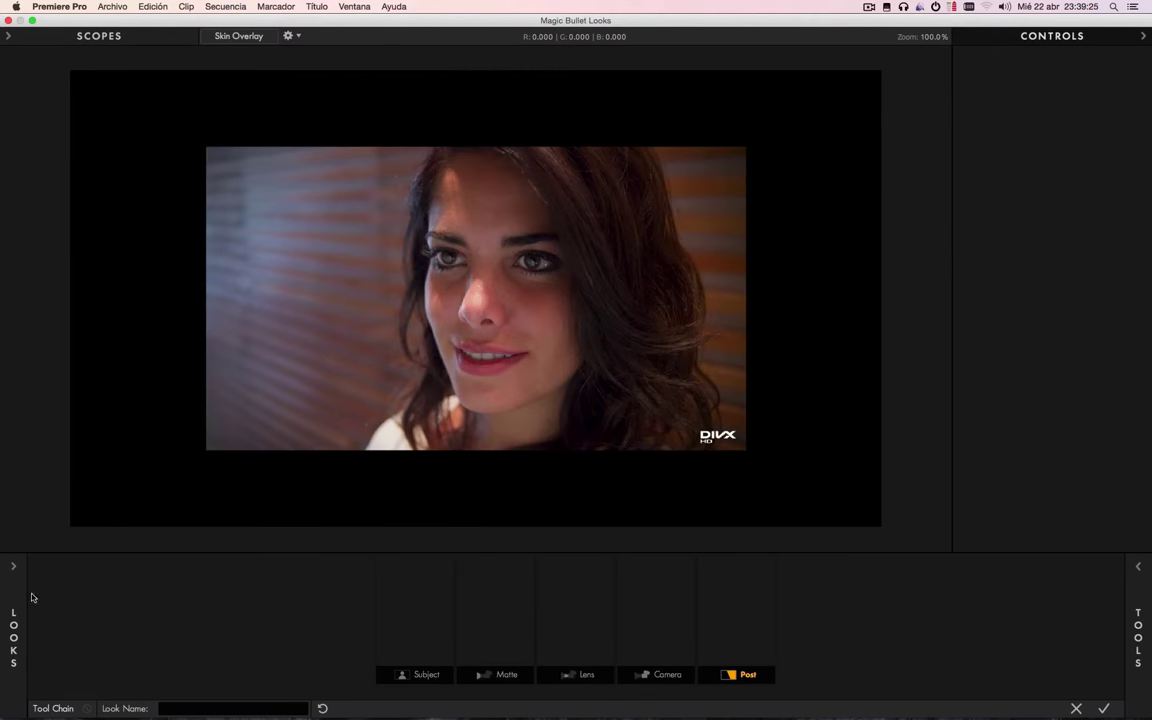
# Step: Browse the Filters, Indie and Grunge look categories and load the Pistachio look from Grunge onto the clip
pyautogui.moveTo(33, 572)
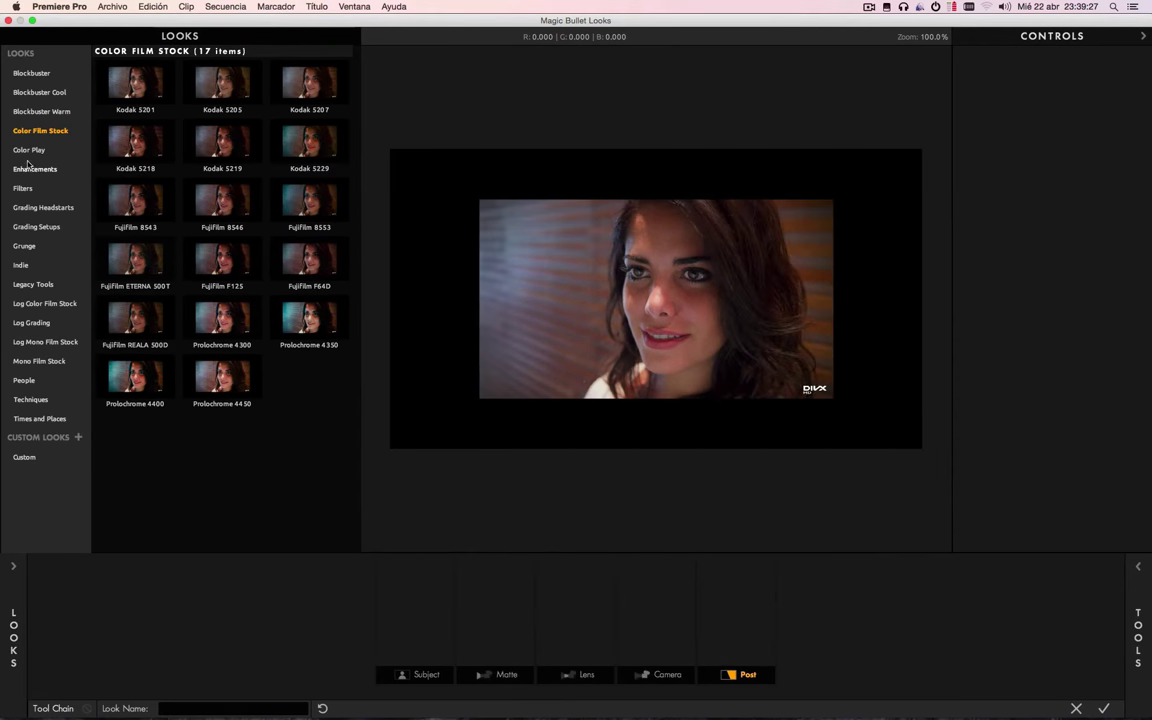
pyautogui.click(23, 188)
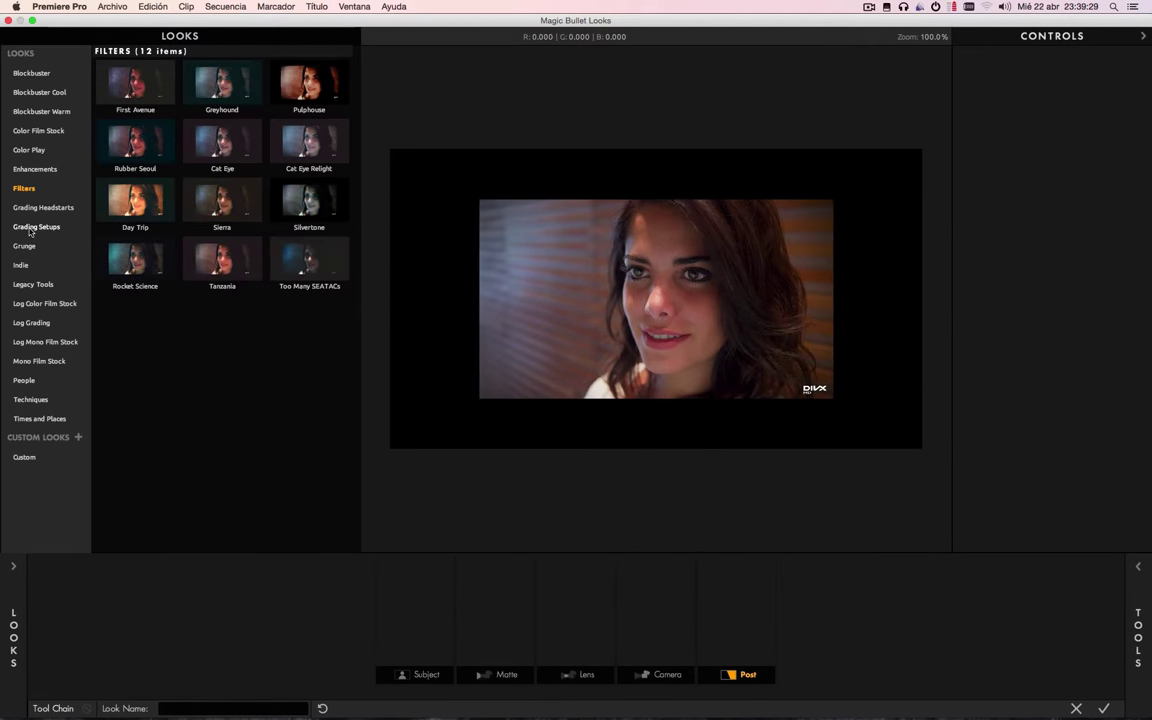
pyautogui.click(21, 264)
pyautogui.click(20, 248)
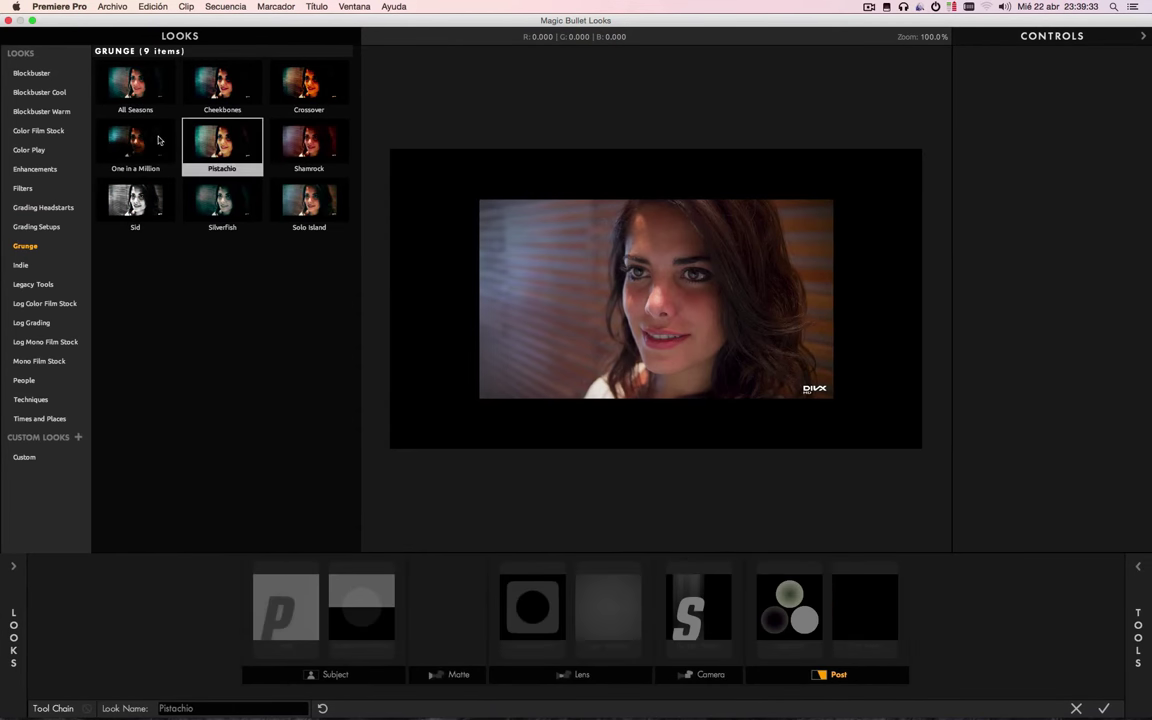
pyautogui.click(233, 147)
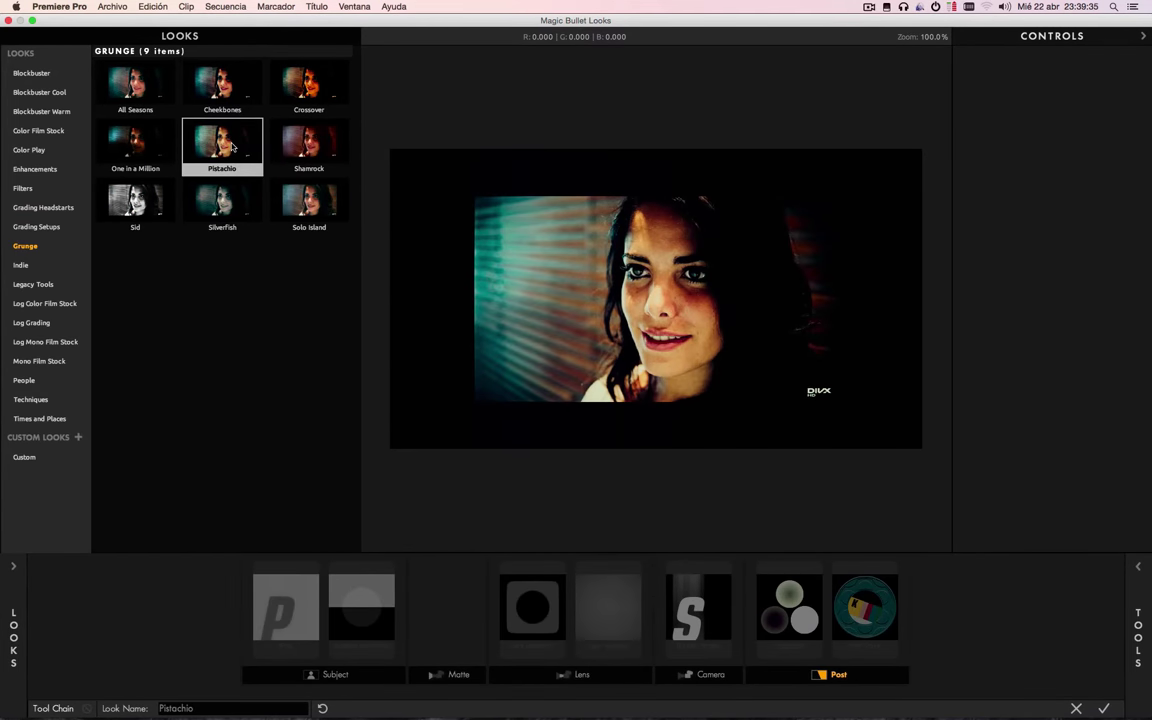
pyautogui.doubleClick(233, 147)
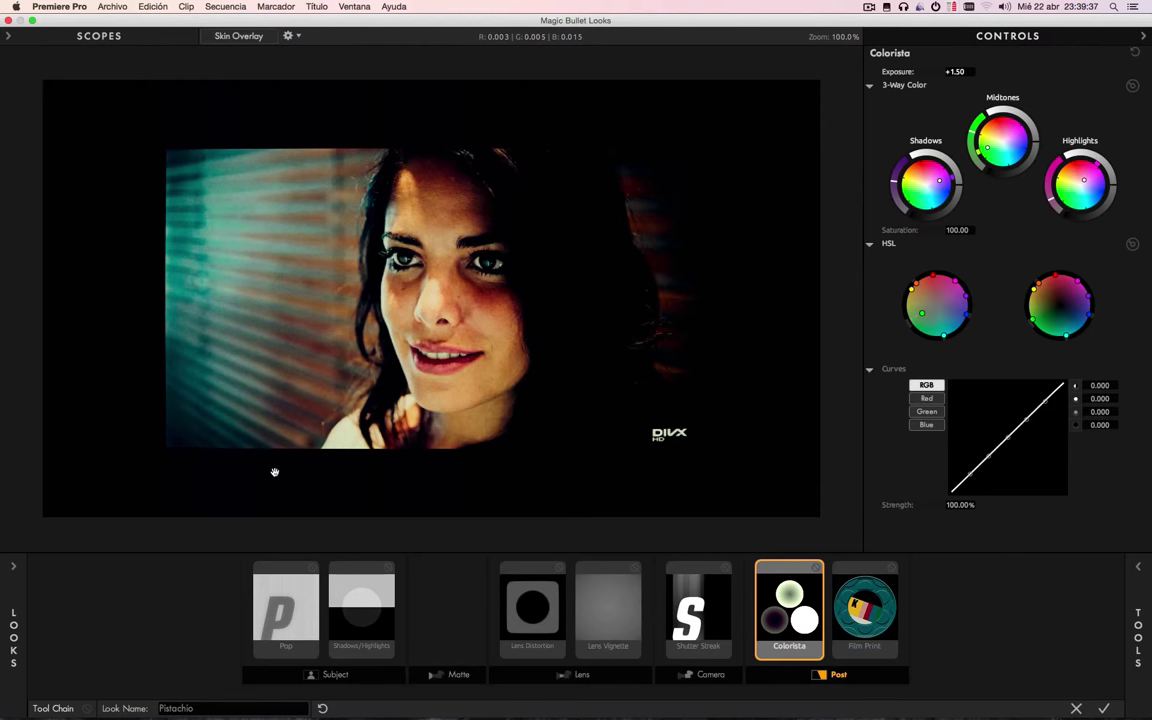
# Step: Turn on the Skin Overlay, examine the available Post tools and their custom presets, and turn the overlay off again
pyautogui.click(240, 36)
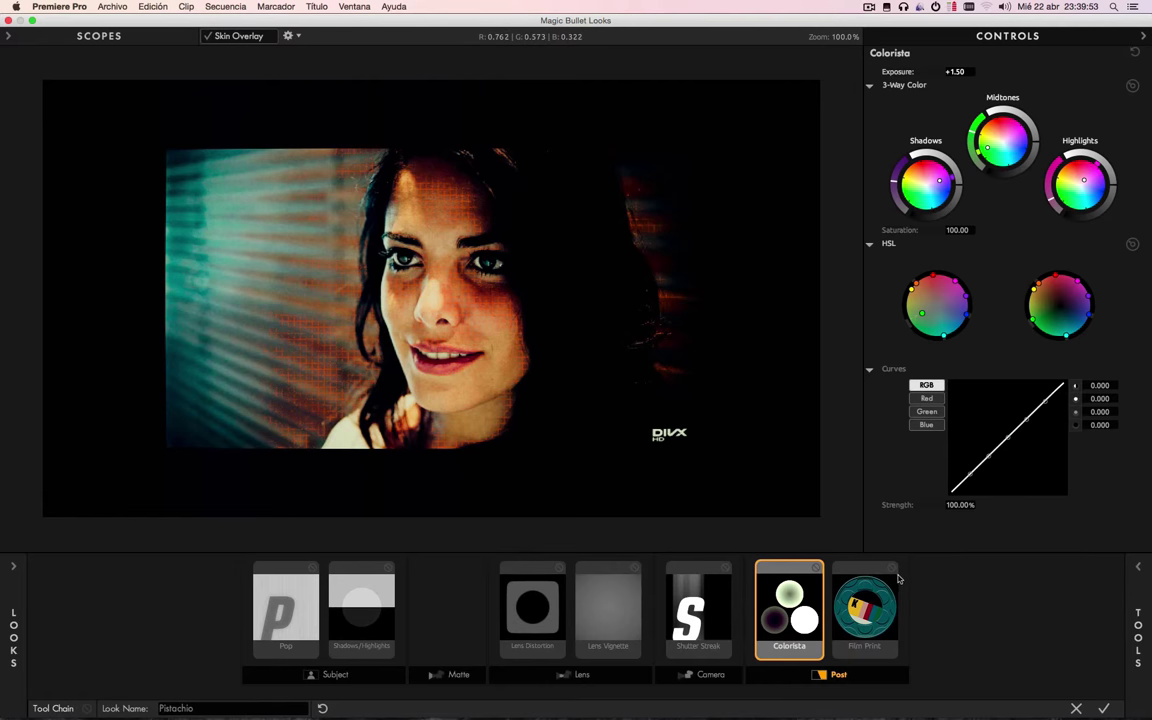
pyautogui.click(1137, 638)
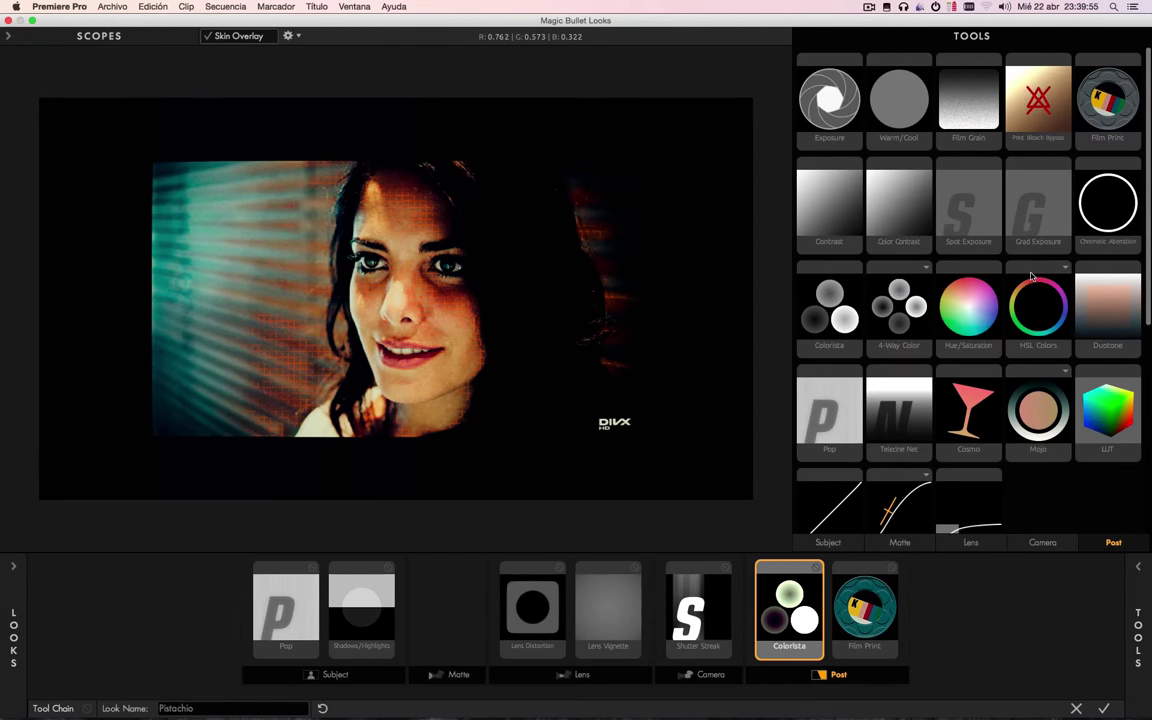
pyautogui.scroll(-1, 1032, 278)
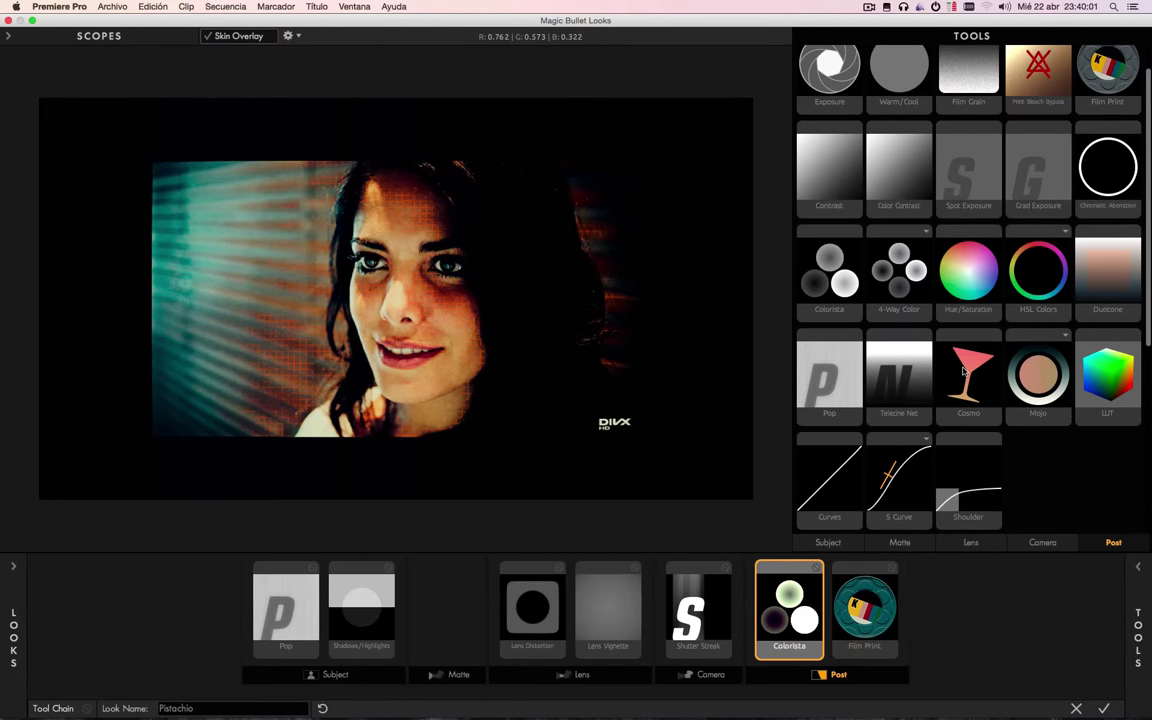
pyautogui.scroll(-2, 1038, 279)
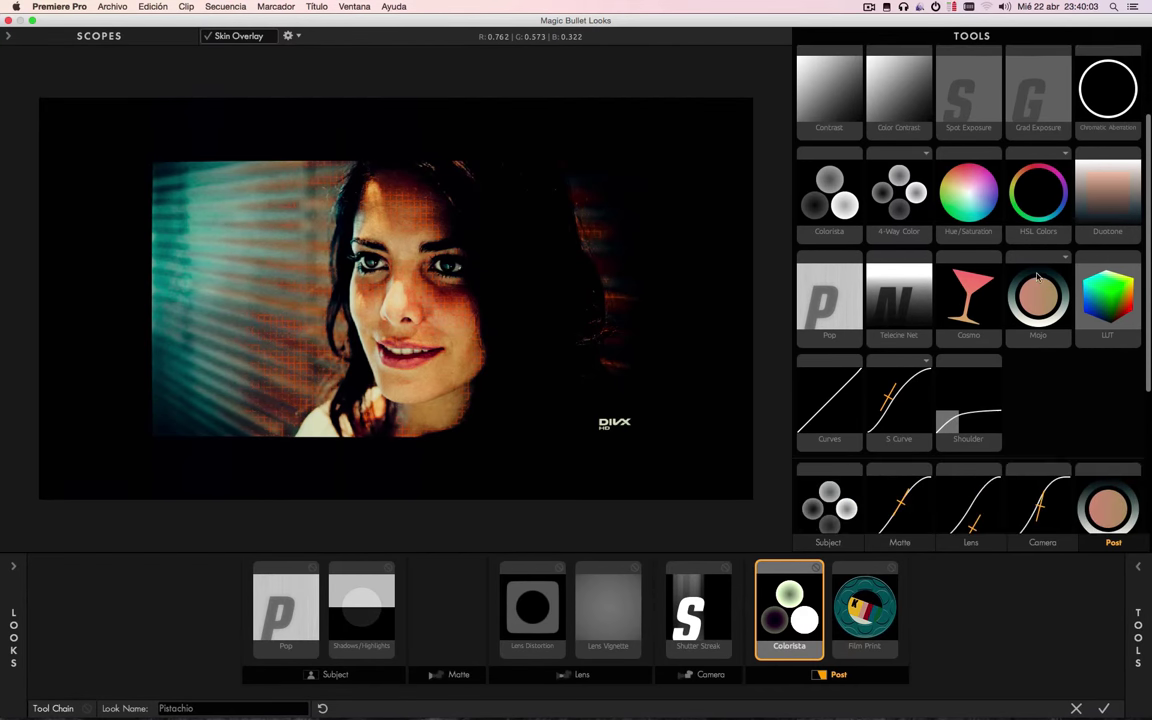
pyautogui.scroll(-3, 1044, 298)
pyautogui.scroll(-3, 1010, 330)
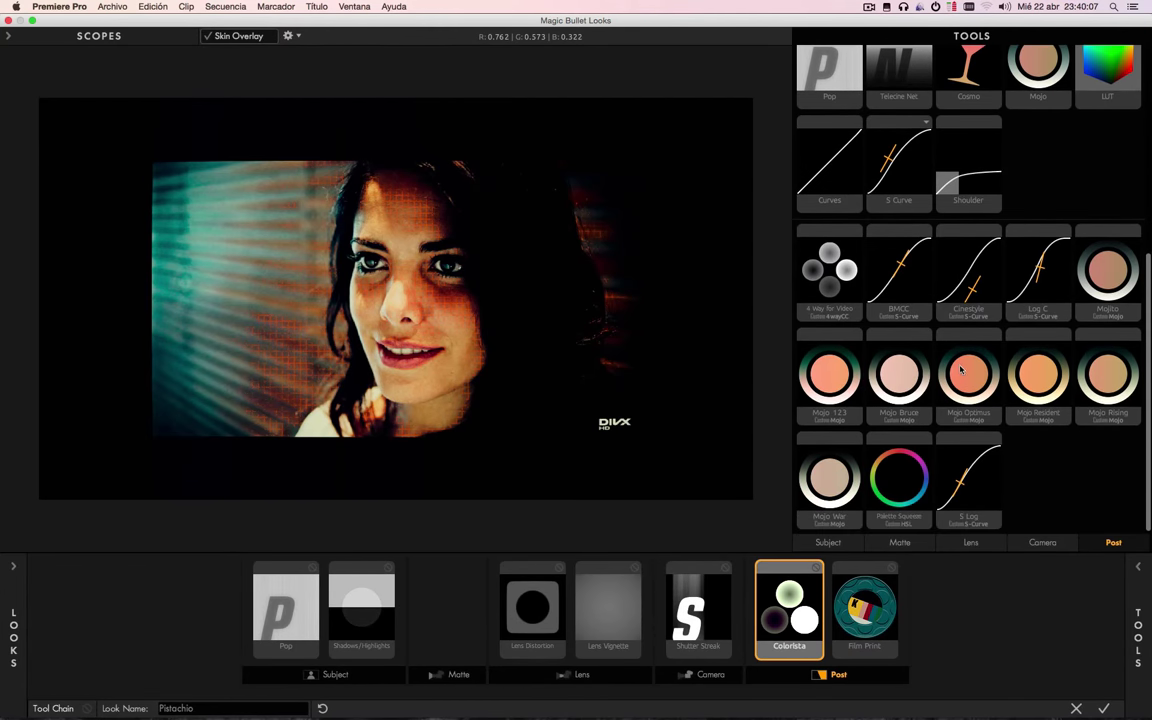
pyautogui.scroll(5, 960, 375)
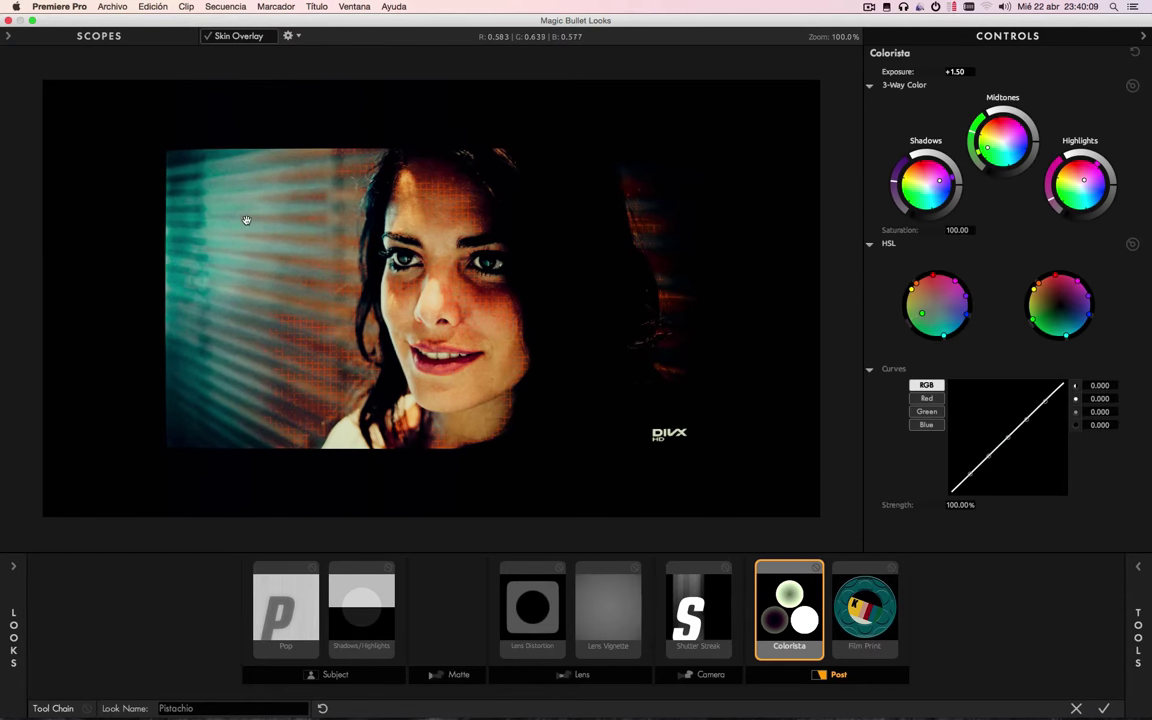
pyautogui.click(234, 36)
# Step: Examine the Magic Bullet Looks preferences, cancel out of them, and review the other settings options such as external video and help
pyautogui.click(289, 36)
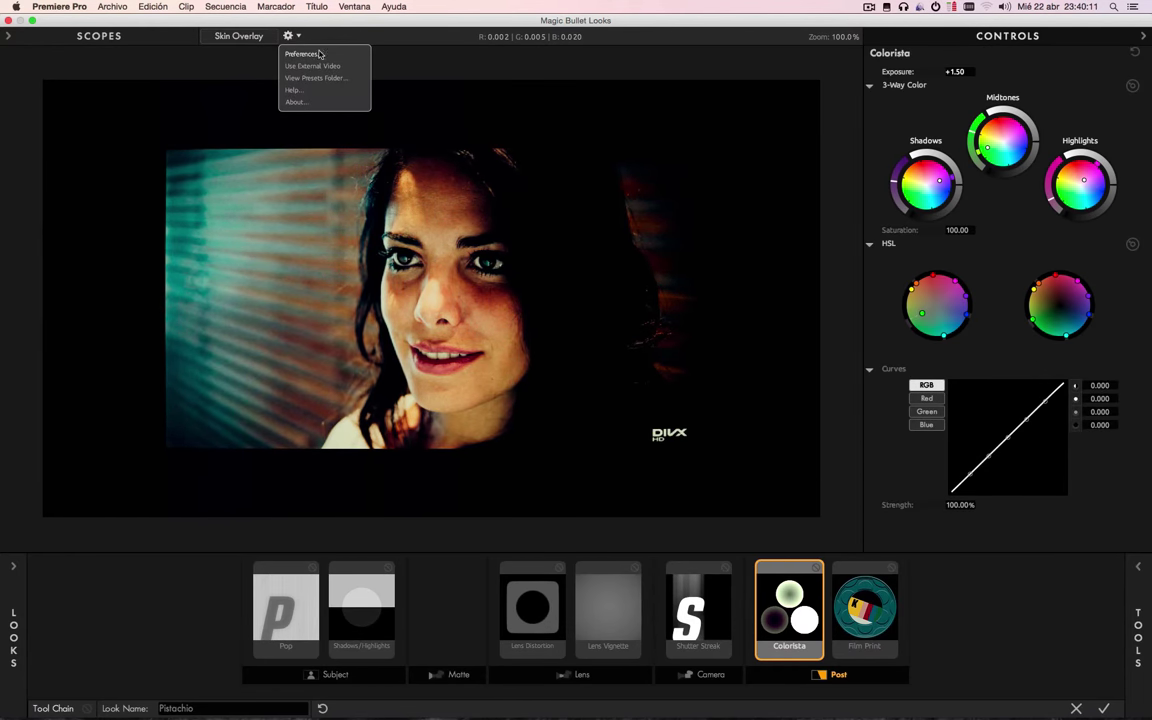
pyautogui.click(309, 77)
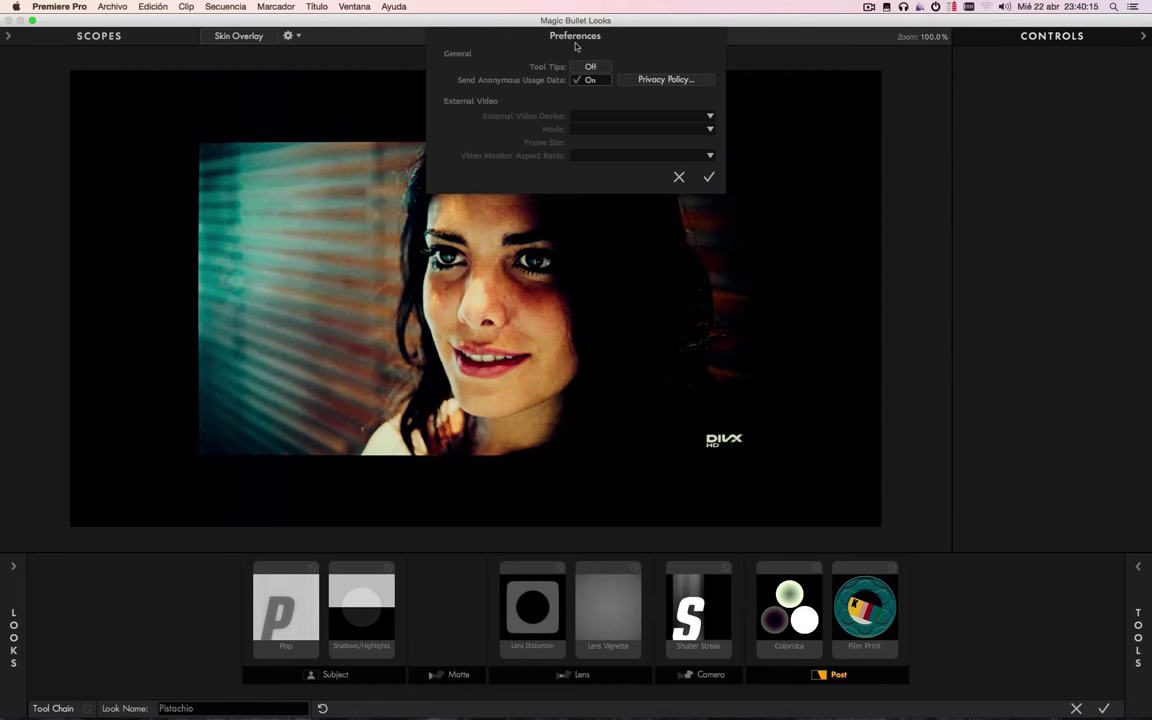
pyautogui.click(679, 176)
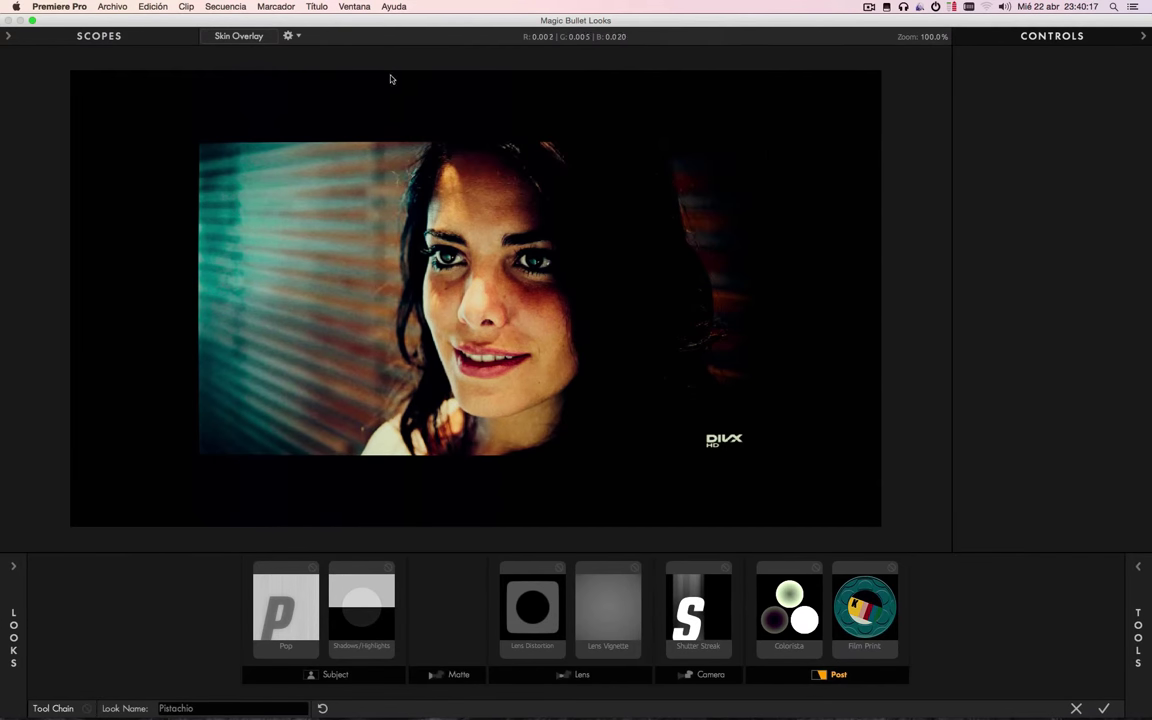
pyautogui.click(290, 37)
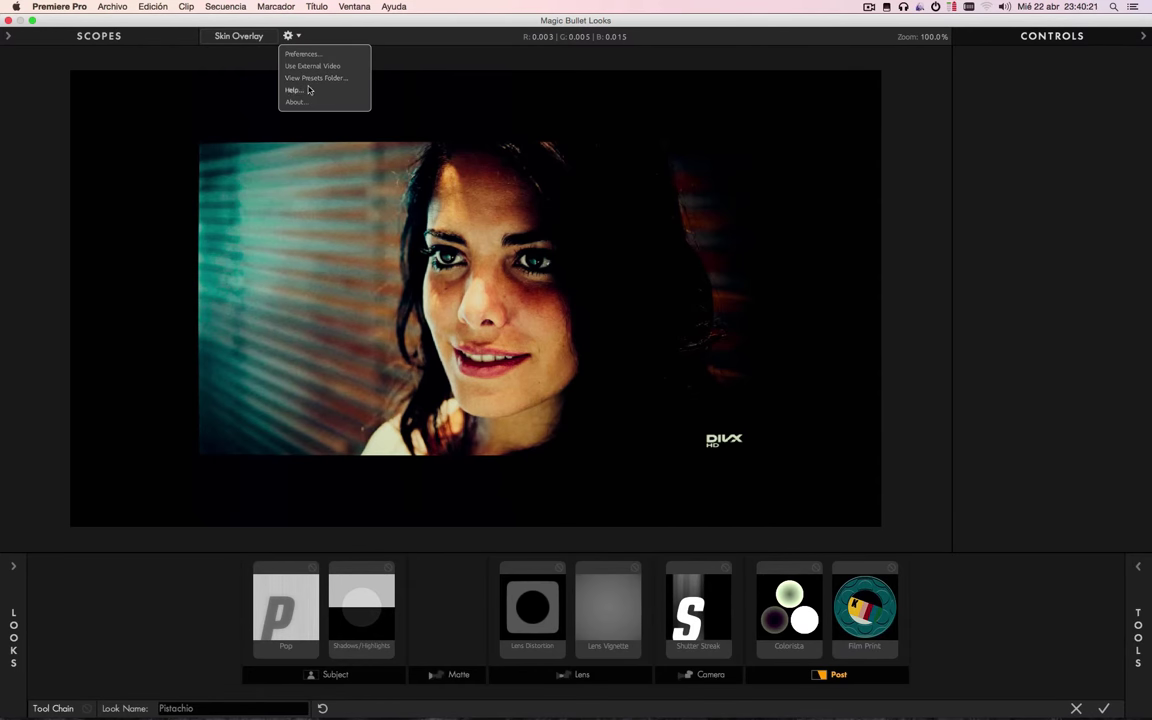
pyautogui.click(406, 34)
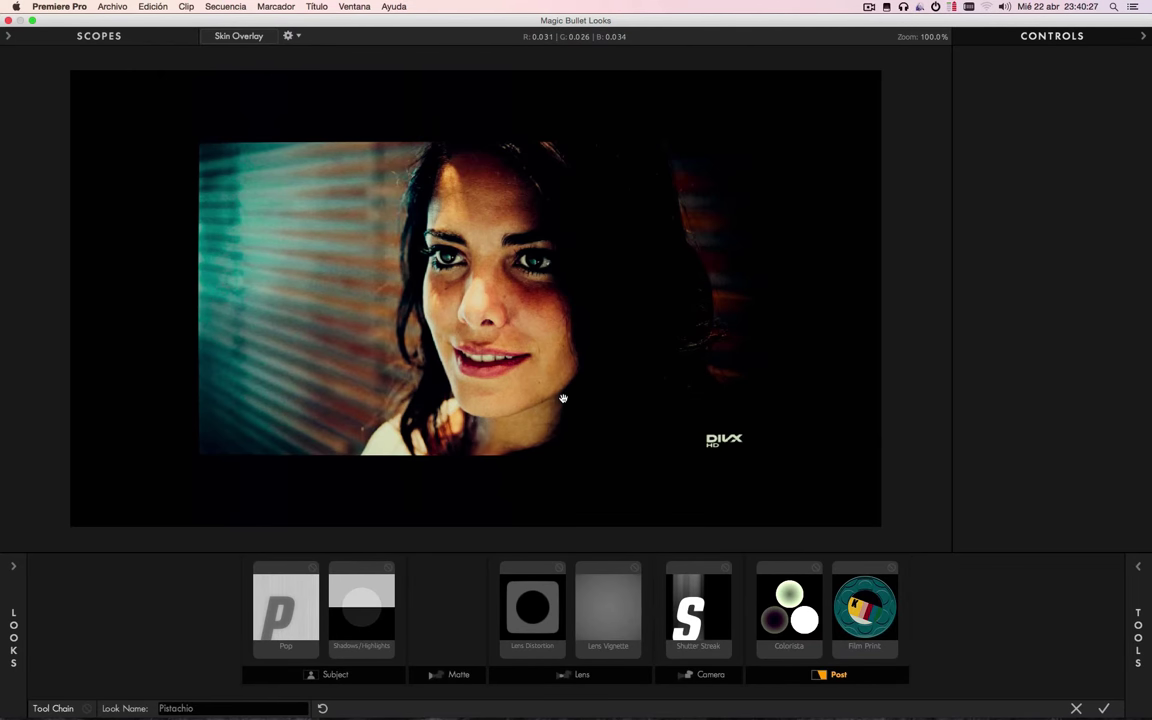
# Step: Accept the Pistachio look, play the clip from the start, and move the playhead to 00:00:05:10
pyautogui.click(1103, 708)
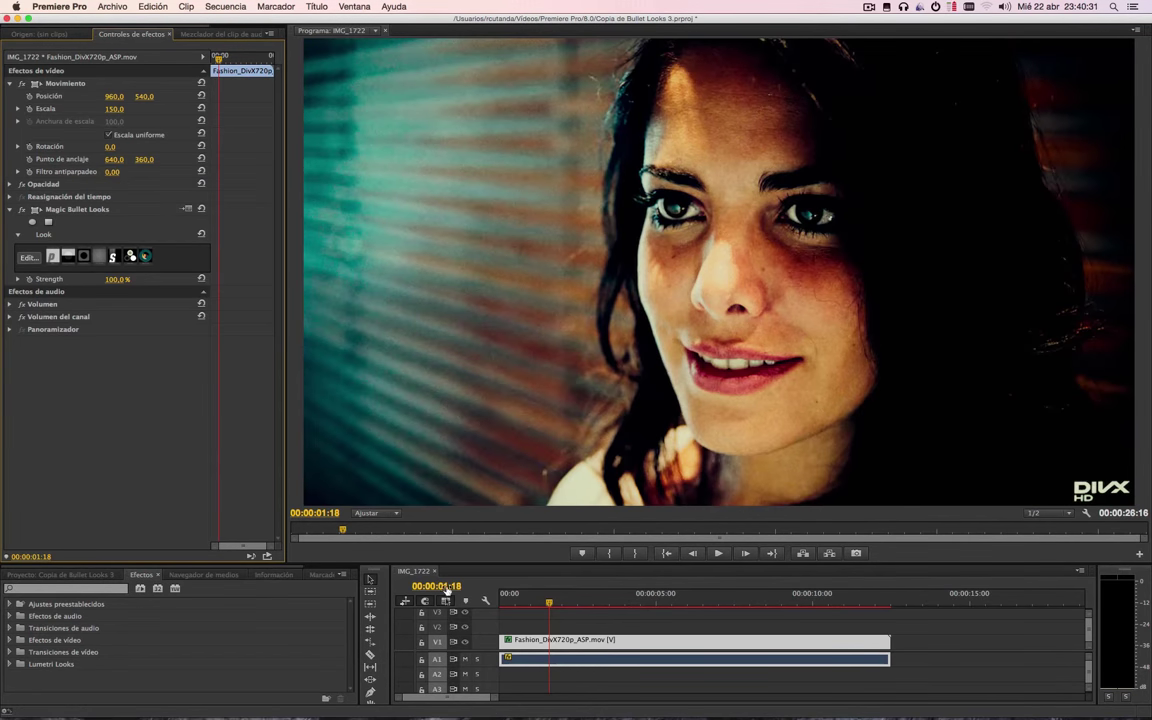
pyautogui.moveTo(557, 600); pyautogui.dragTo(495, 595)
pyautogui.press('space')
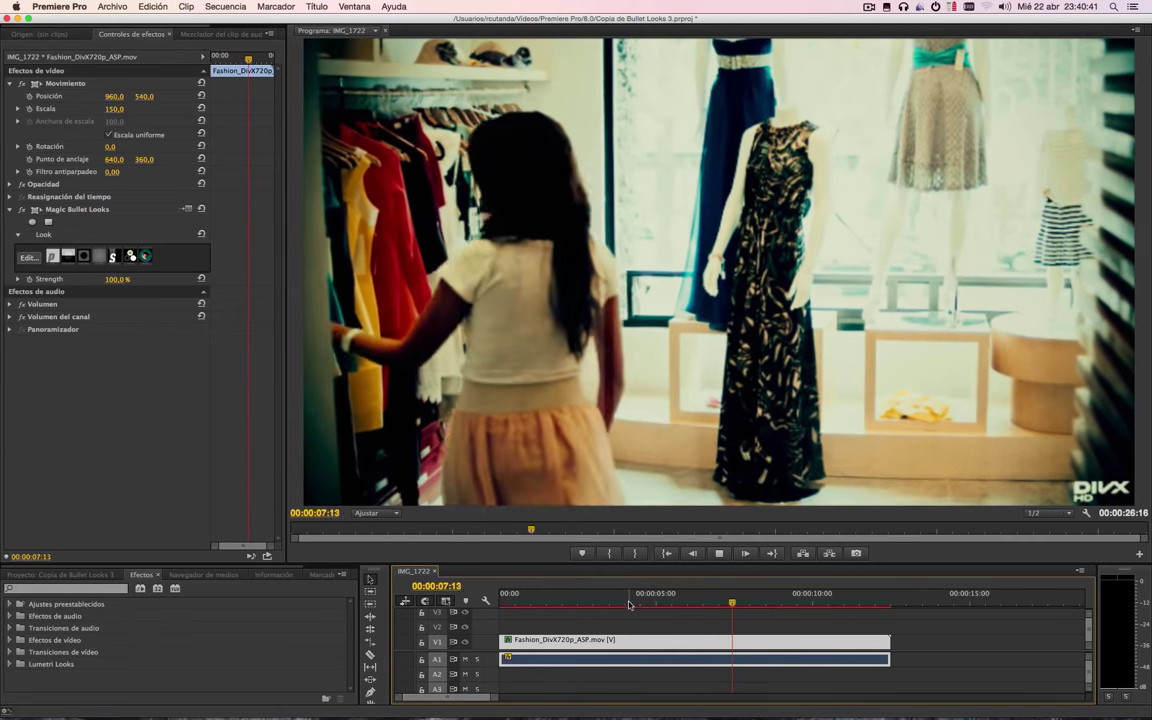
pyautogui.click(667, 600)
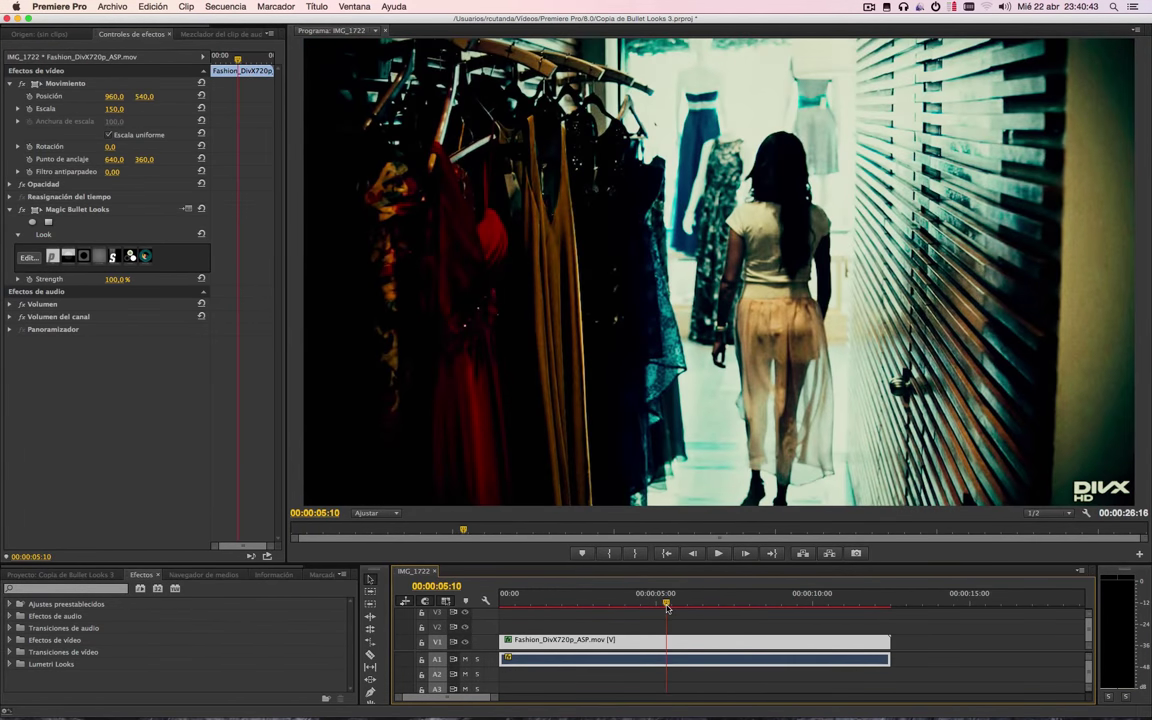
# Step: Set the clip's motion scale to 100
pyautogui.click(114, 108)
pyautogui.write('100')
pyautogui.press('Return')
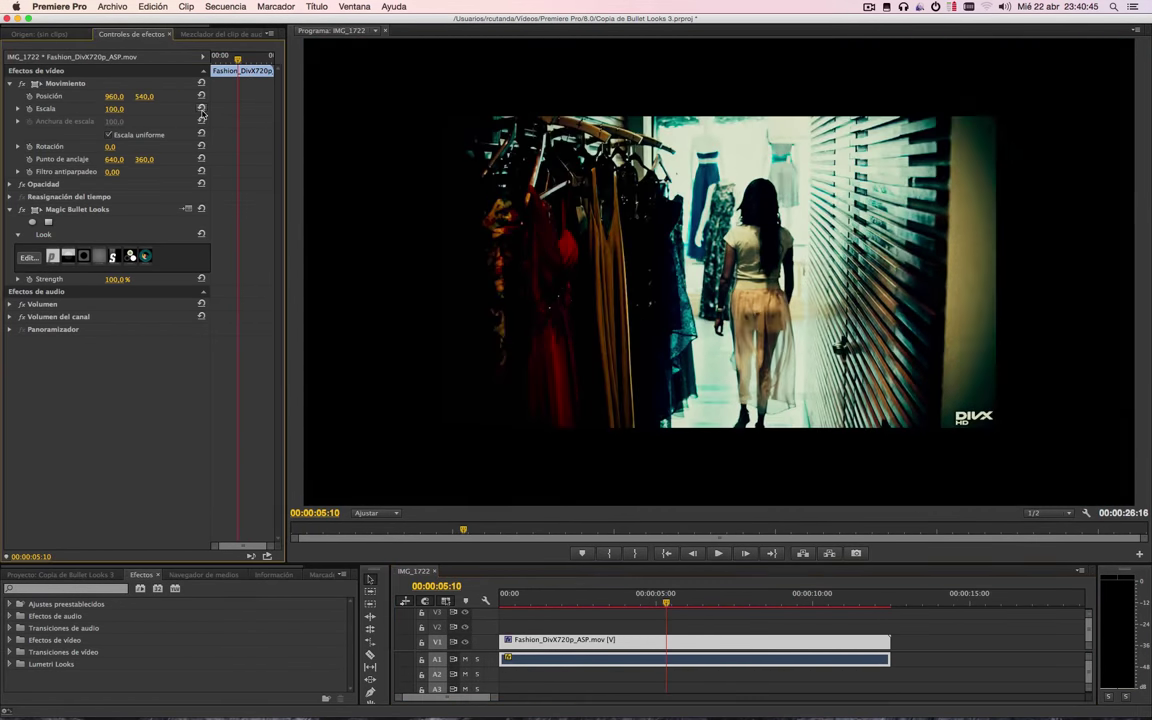
# Step: Play the rescaled clip from the start and stop at 00:00:07:24
pyautogui.click(503, 600)
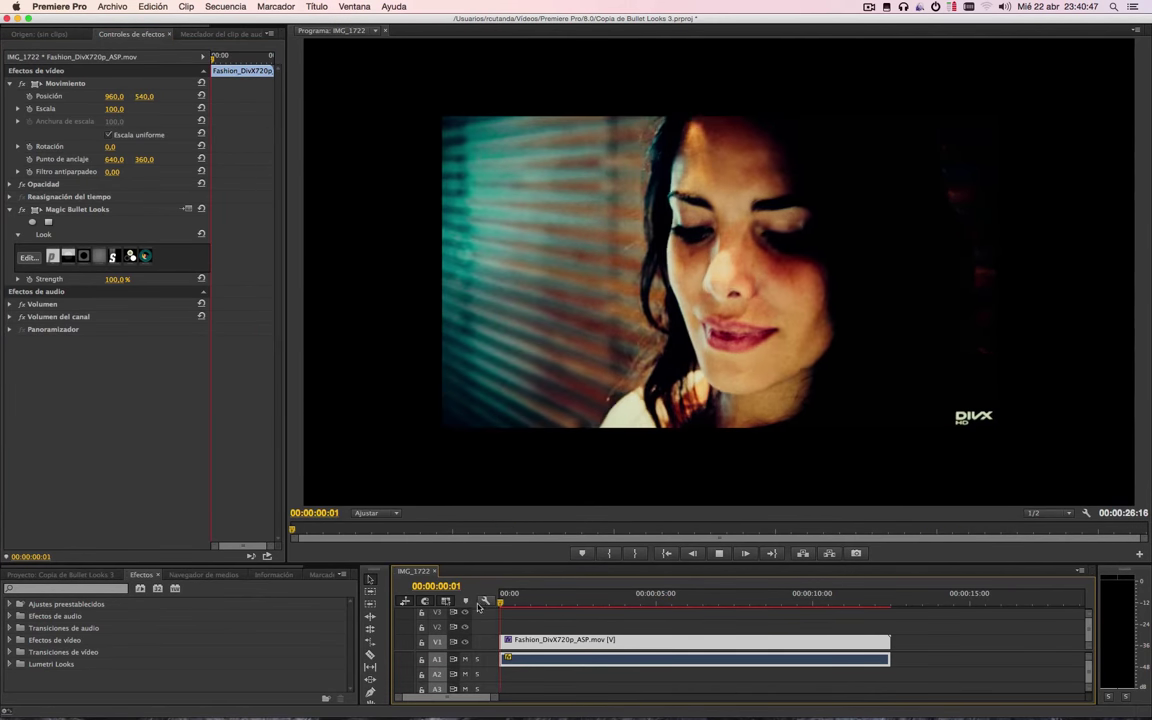
pyautogui.press('space')
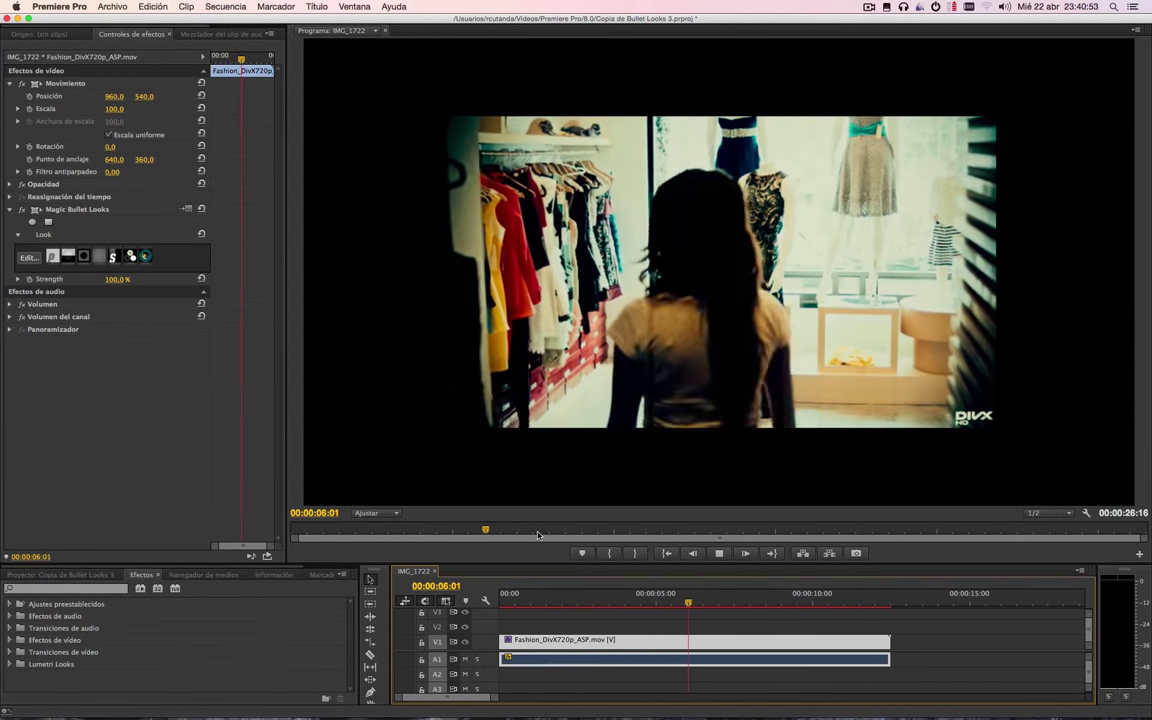
pyautogui.press('space')
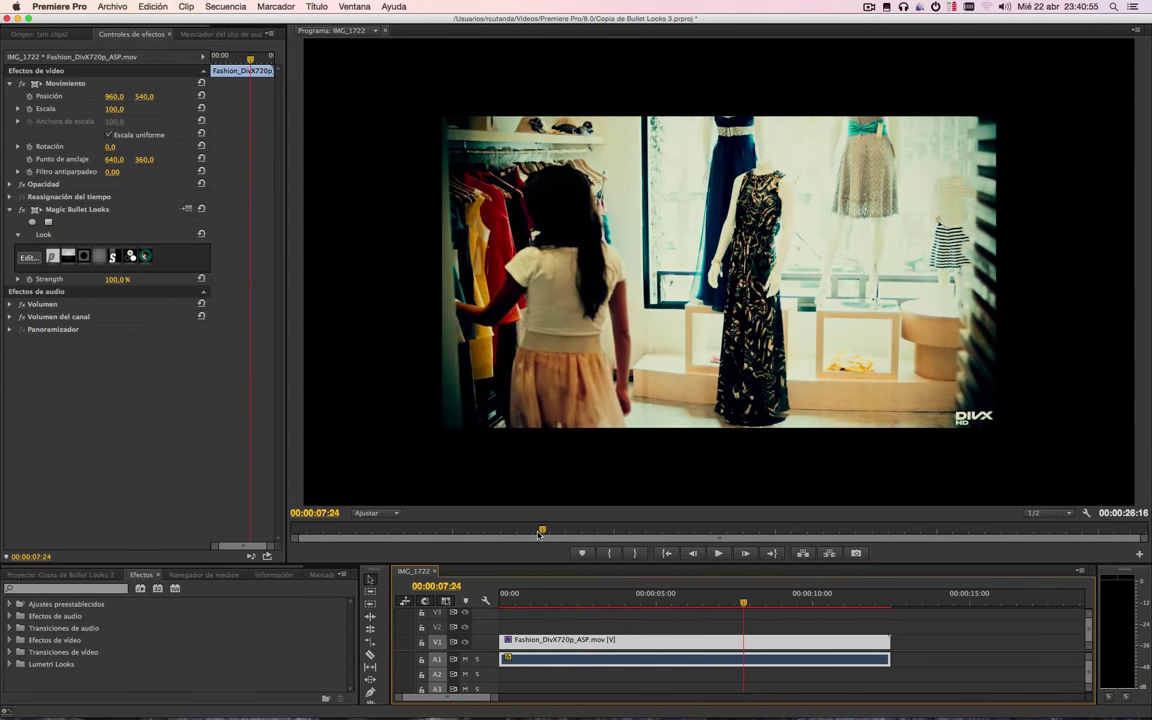
# Step: Replace the clip's Pistachio look with Spot Focus from the People category and apply it
pyautogui.click(30, 258)
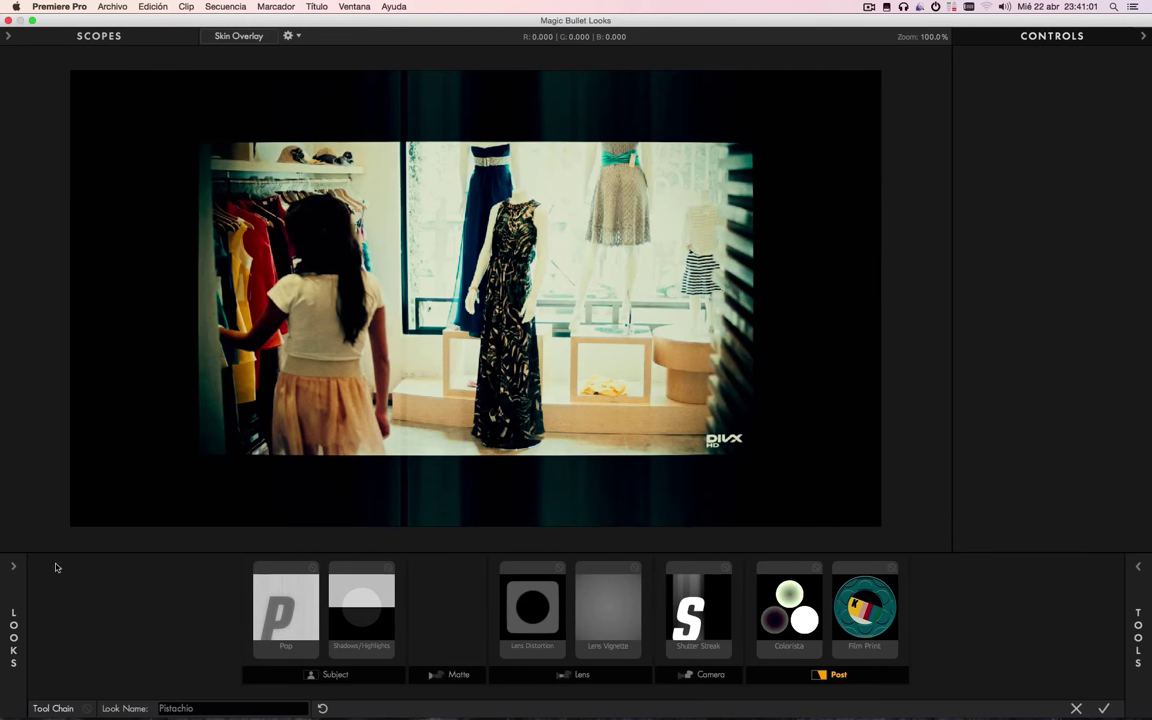
pyautogui.click(13, 566)
pyautogui.click(137, 153)
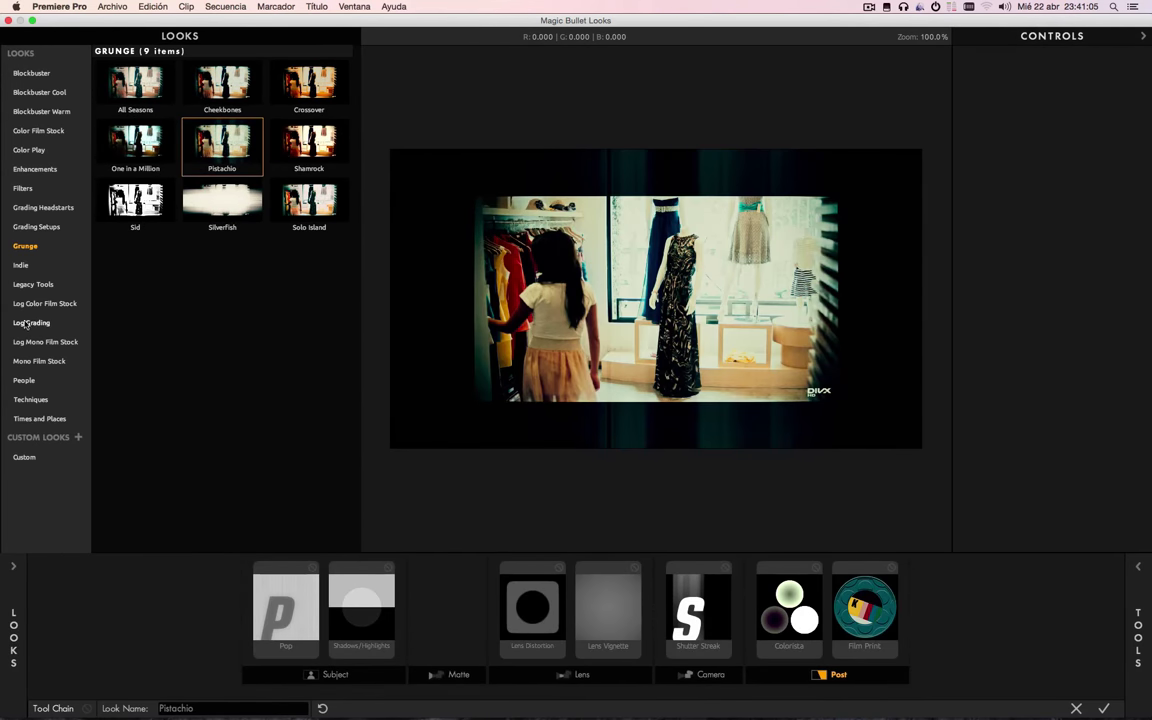
pyautogui.click(22, 381)
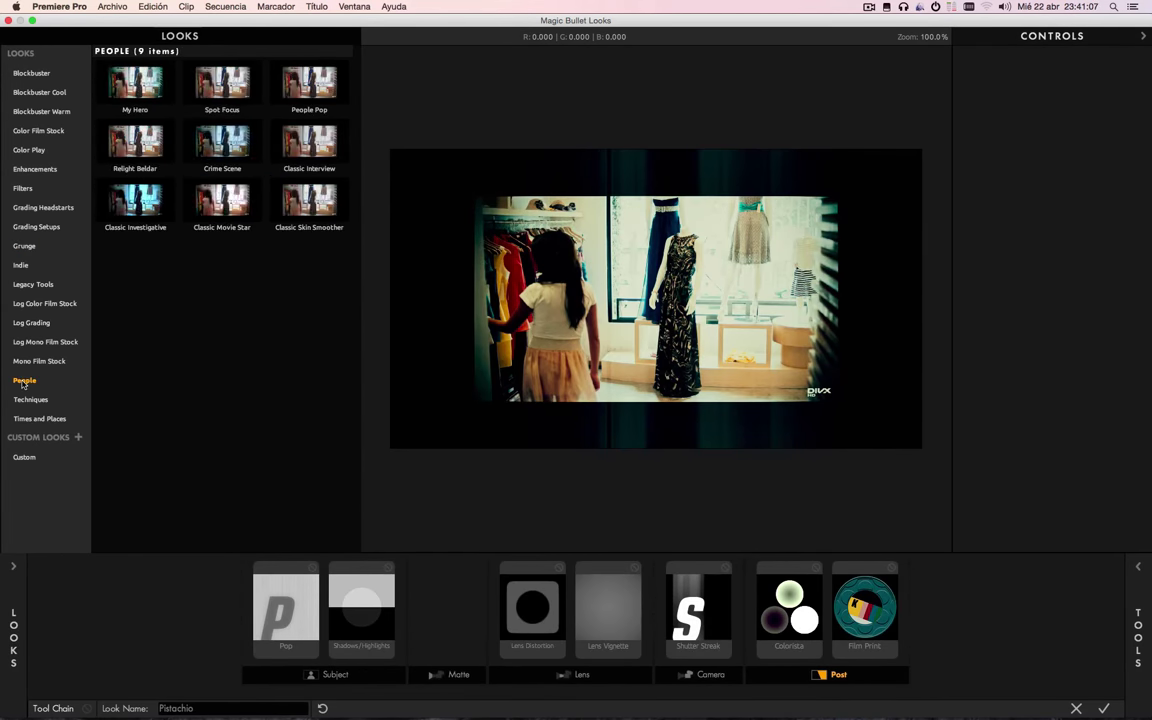
pyautogui.click(219, 87)
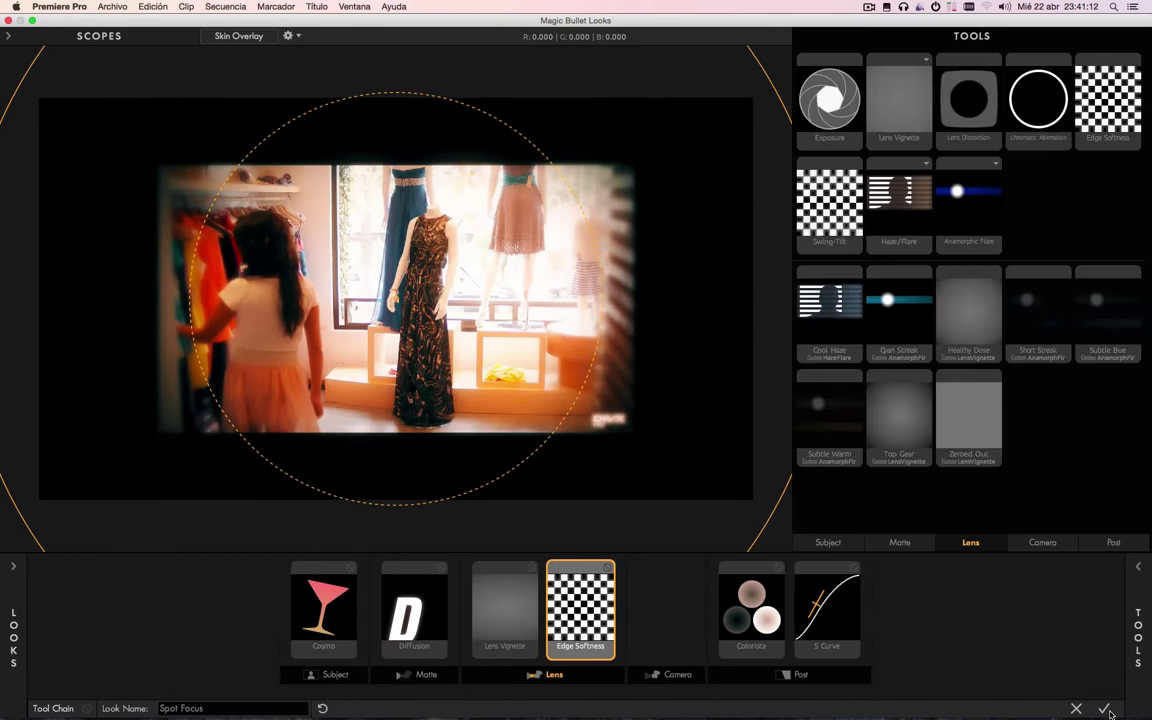
pyautogui.click(1104, 708)
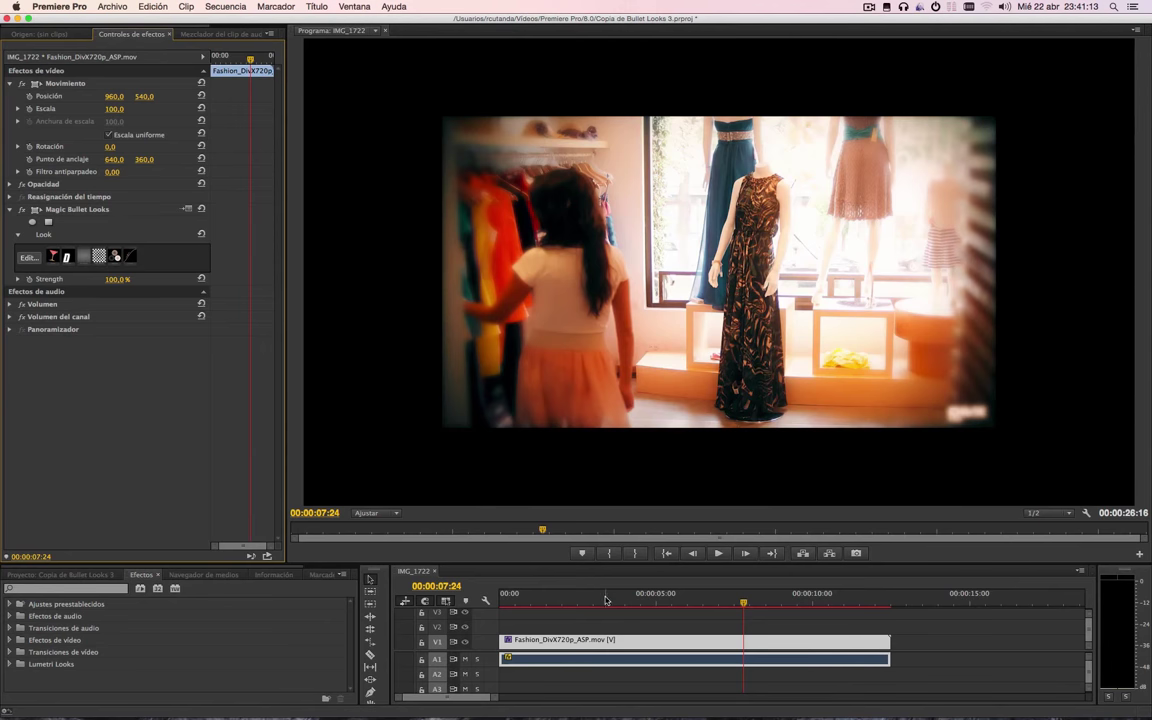
# Step: Play the clip with the Spot Focus look from the start and stop at 00:00:05:25
pyautogui.press('Home')
pyautogui.press('space')
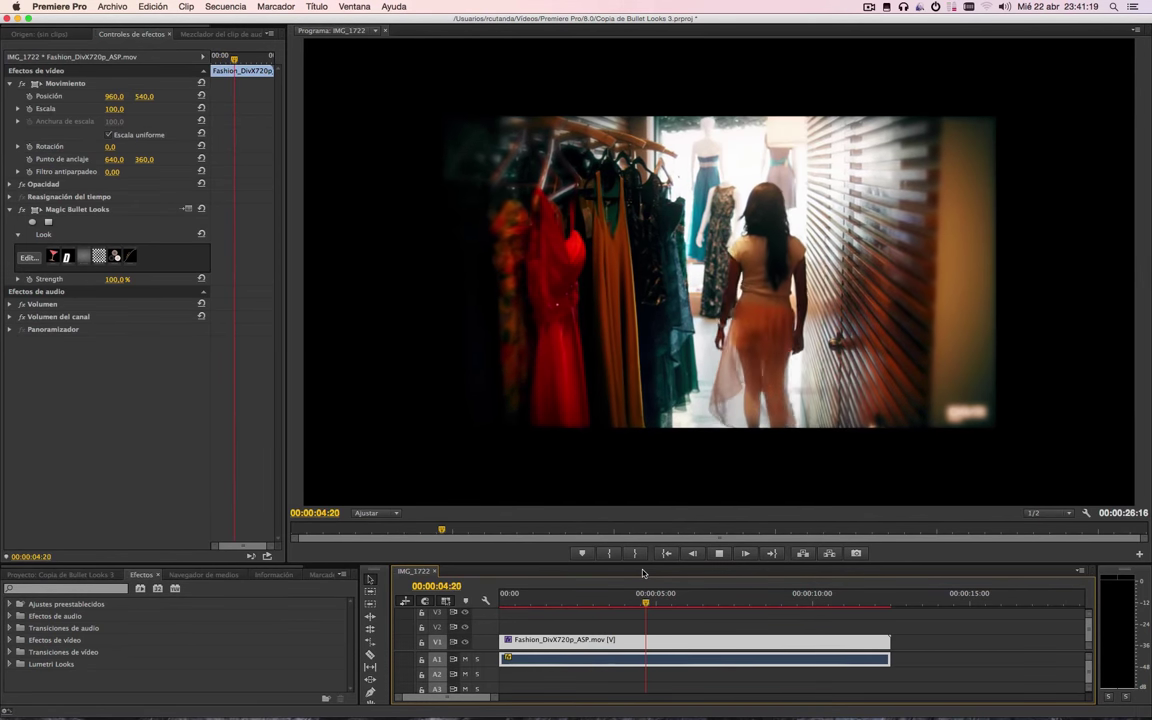
pyautogui.press('space')
# Step: Examine the Mac's system overview, including its model and graphics card, and close it
pyautogui.click(59, 6)
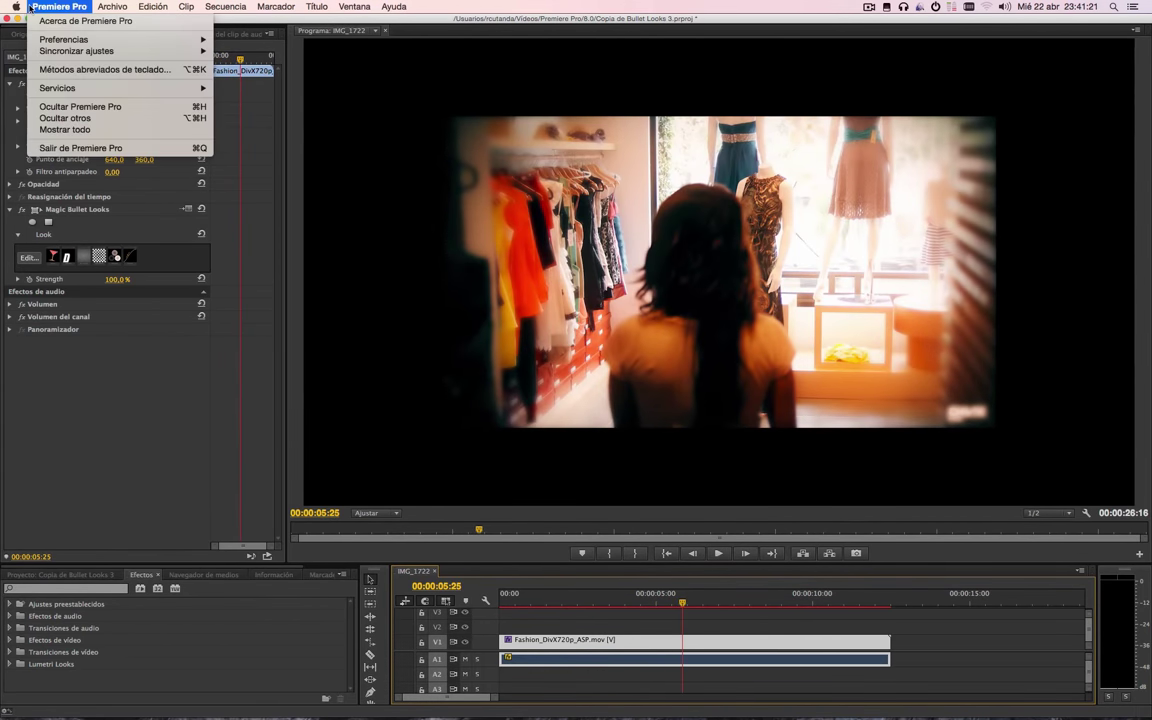
pyautogui.click(18, 21)
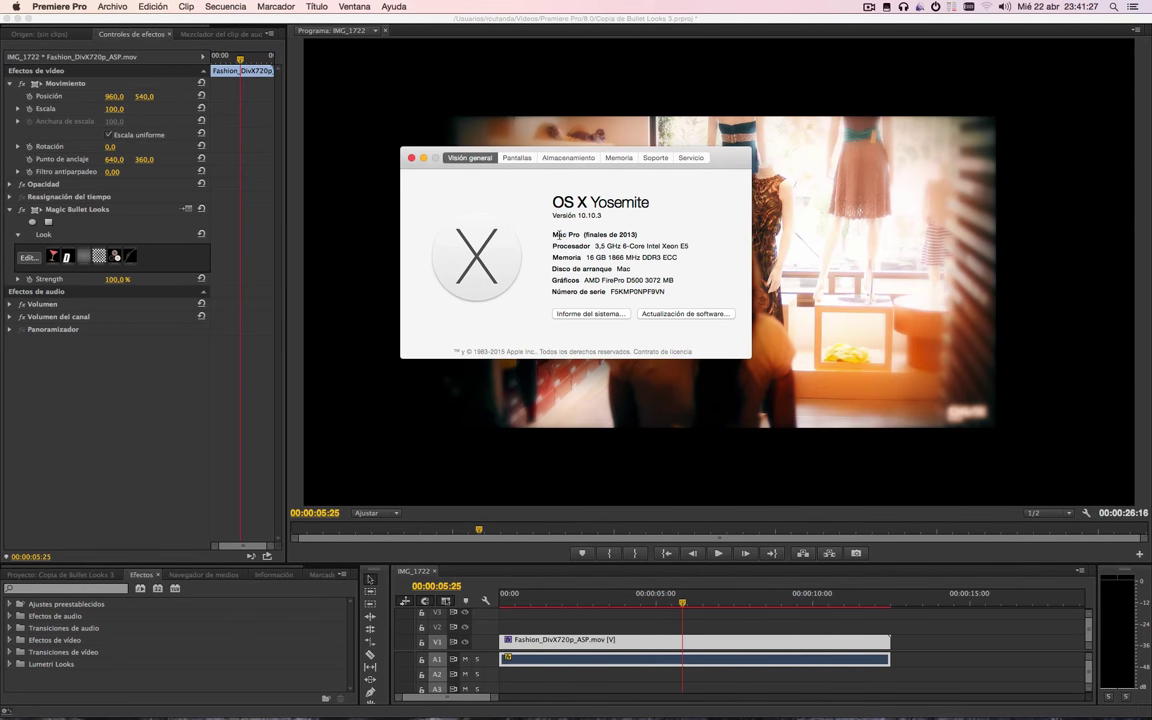
pyautogui.moveTo(555, 234); pyautogui.dragTo(667, 238)
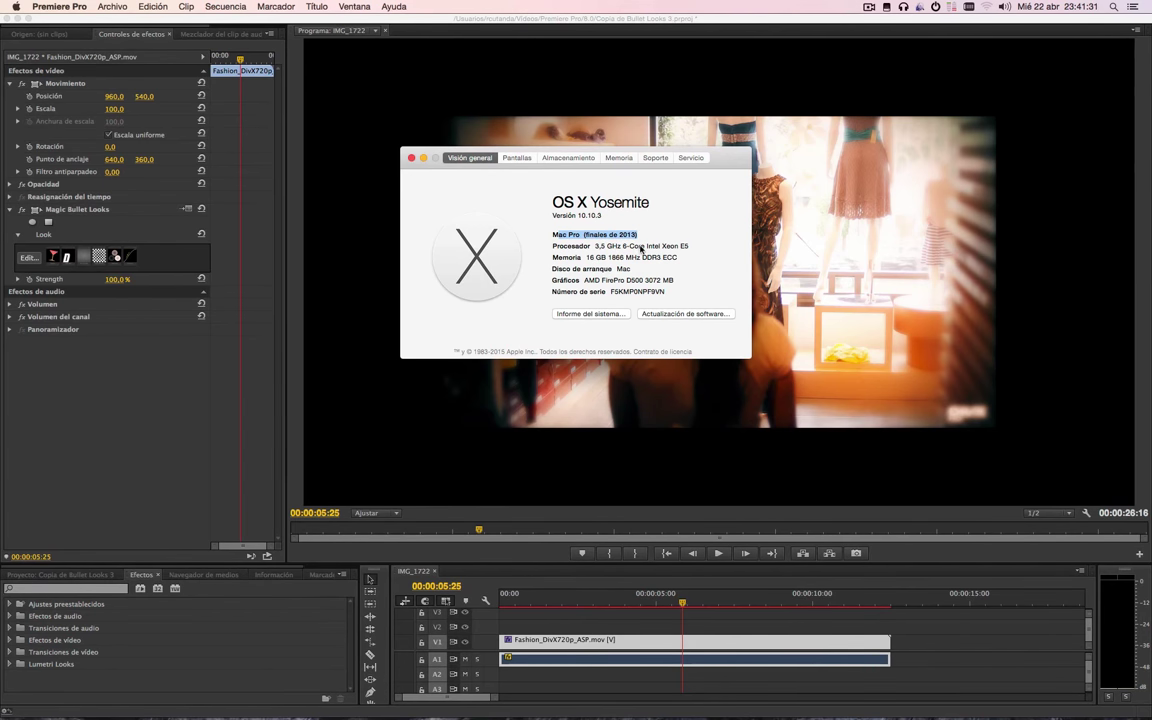
pyautogui.moveTo(586, 257); pyautogui.dragTo(674, 281)
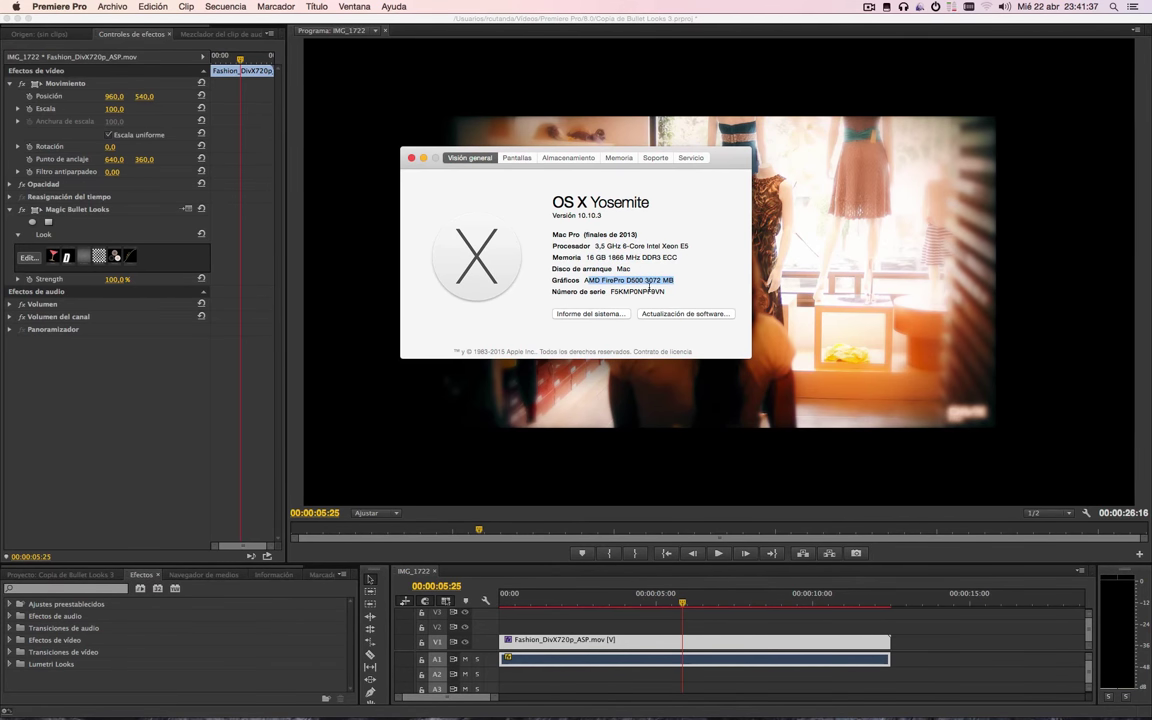
pyautogui.click(333, 233)
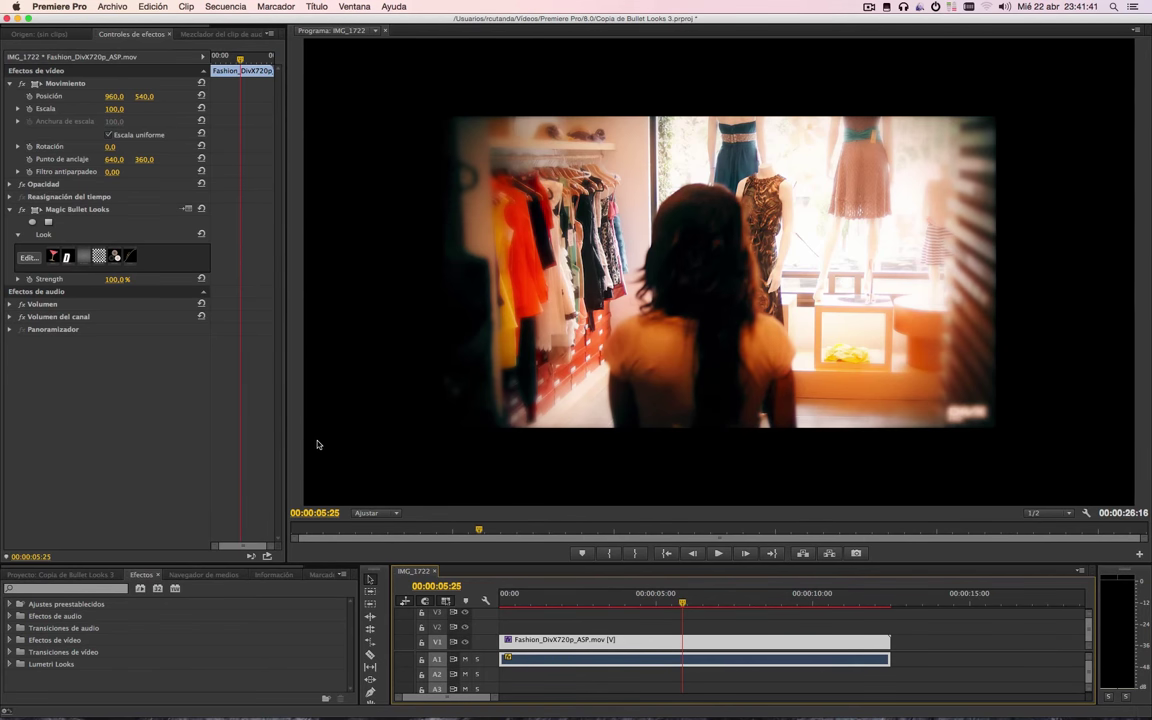
# Step: Switch to Firefox to view the Magic Bullet Looks 3 What's New page, return to Premiere Pro, and advance one frame
pyautogui.press('F3')
pyautogui.click(393, 686)
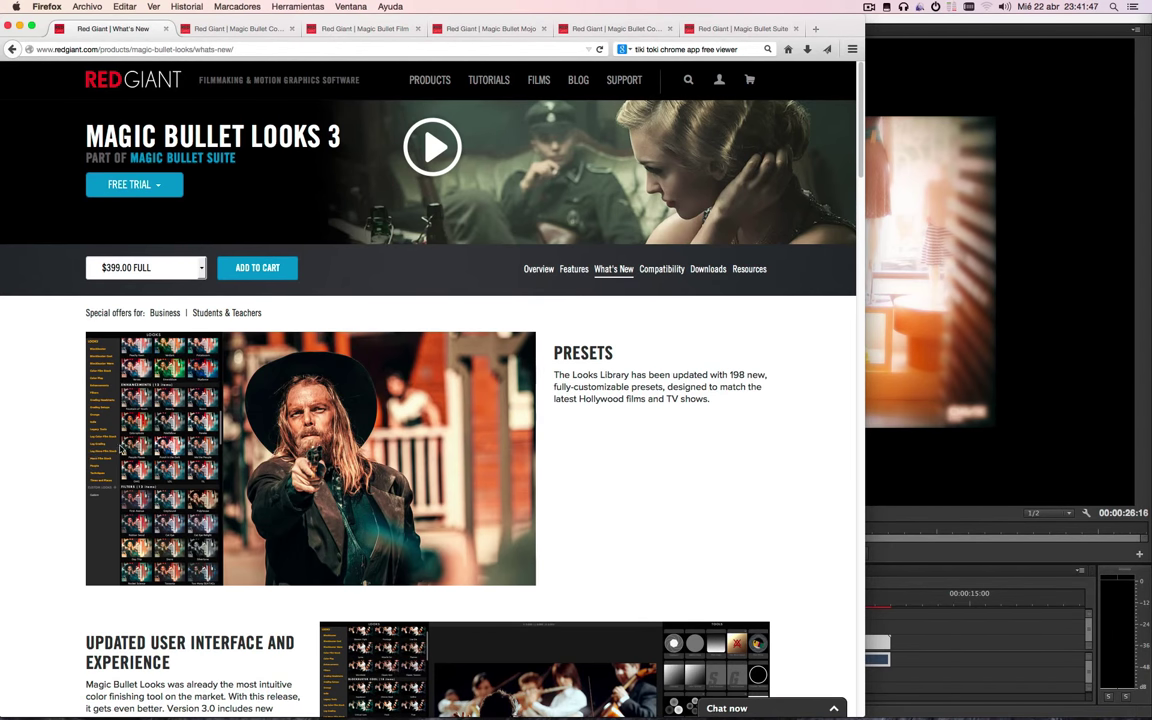
pyautogui.click(887, 493)
pyautogui.press('Right')
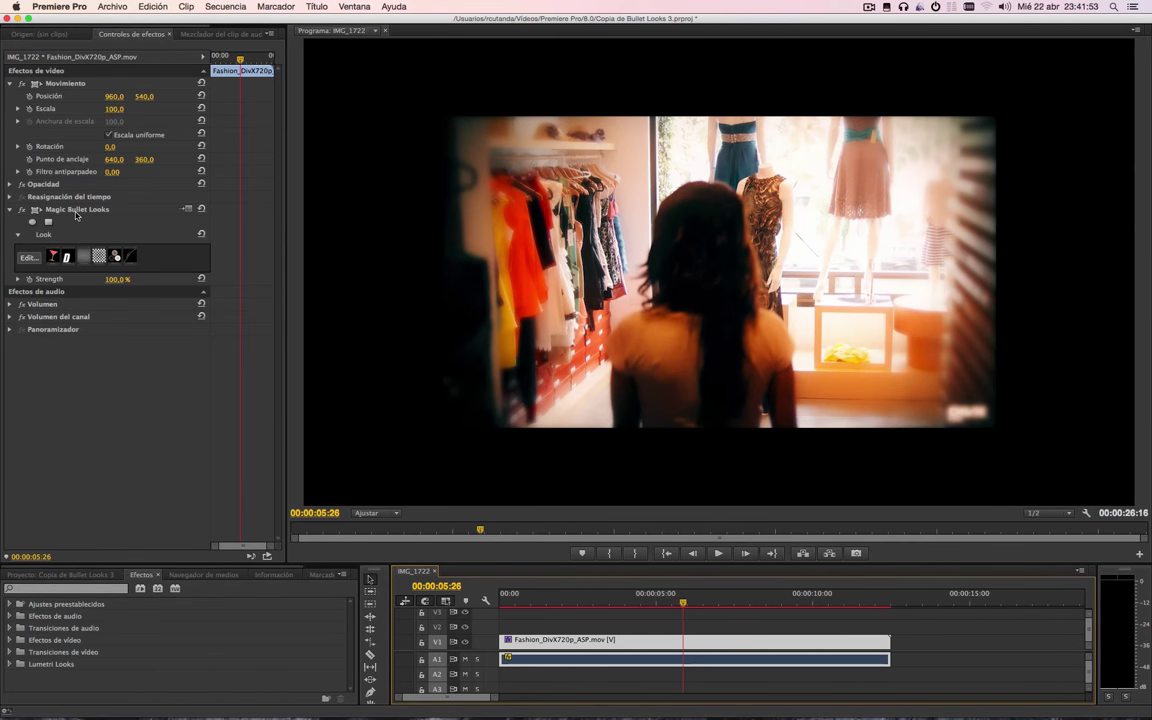
# Step: Add an elliptical mask to the Magic Bullet Looks effect, move it over the image's upper-left corner and shorten it from below
pyautogui.click(31, 226)
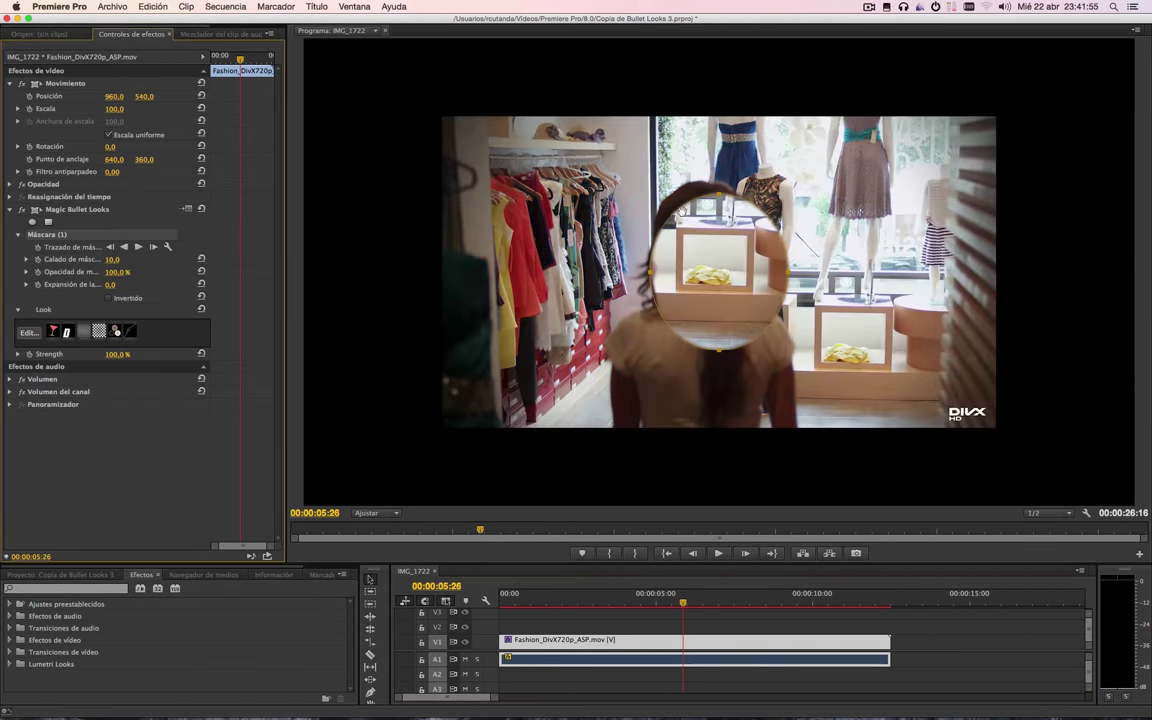
pyautogui.moveTo(651, 251); pyautogui.dragTo(587, 188)
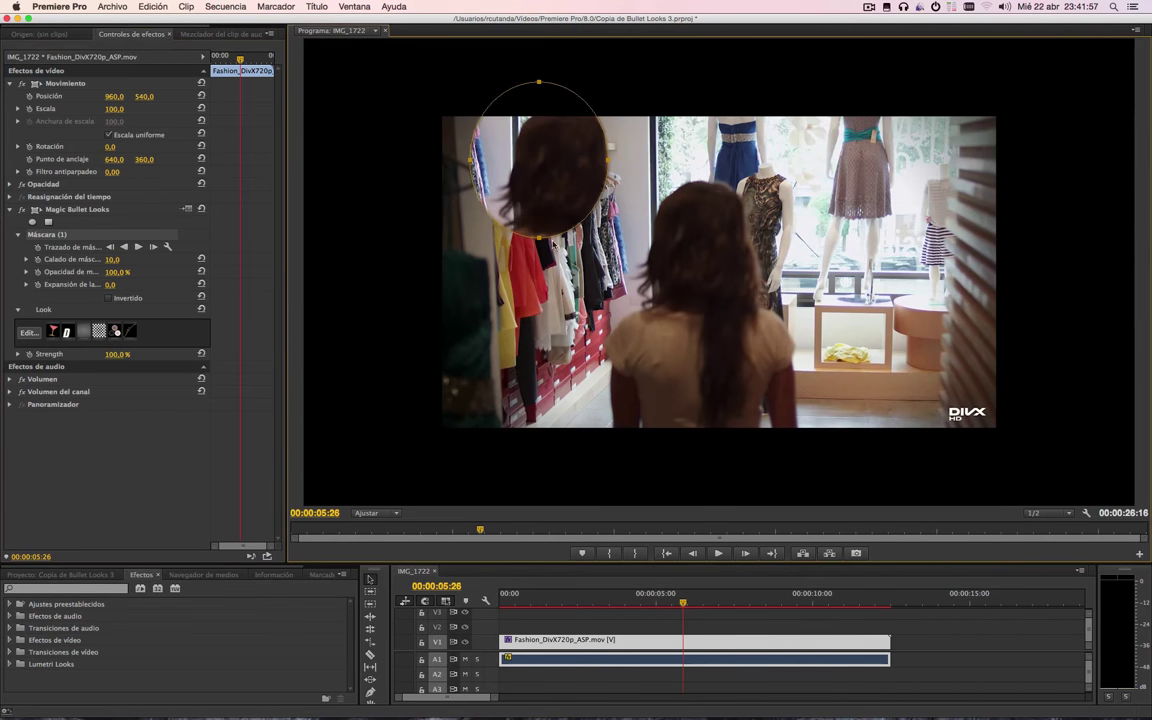
pyautogui.moveTo(539, 237); pyautogui.dragTo(539, 200)
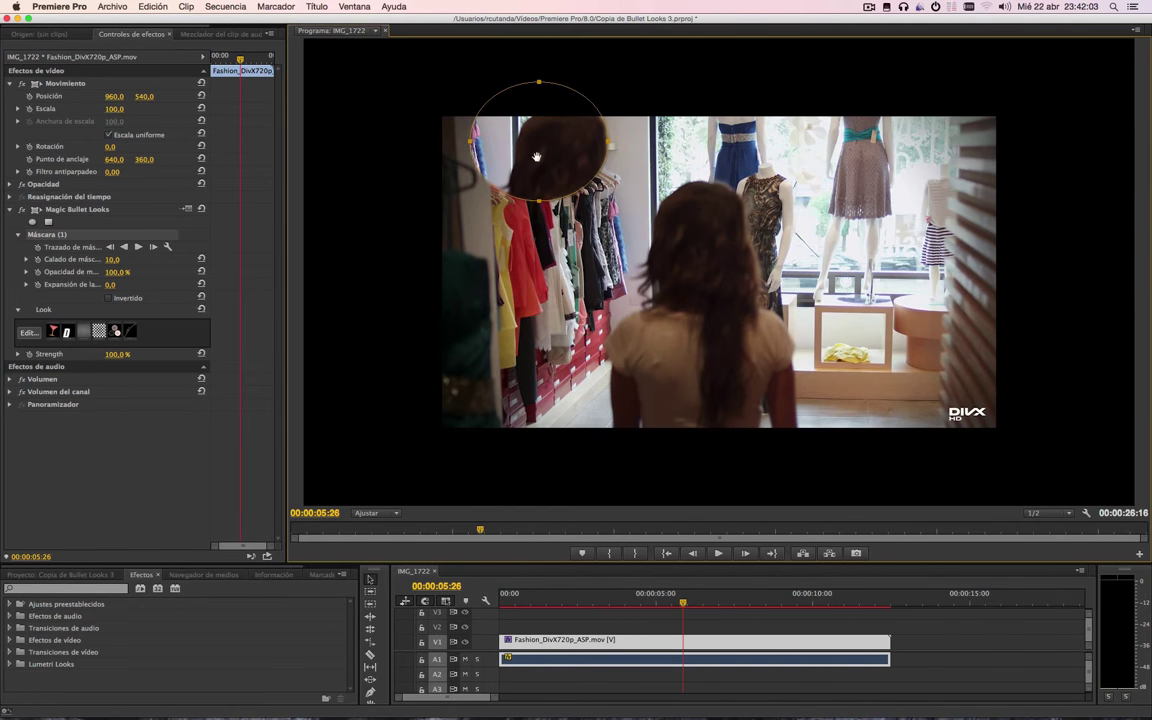
# Step: Delete the elliptical mask from the Magic Bullet Looks effect
pyautogui.click(66, 242)
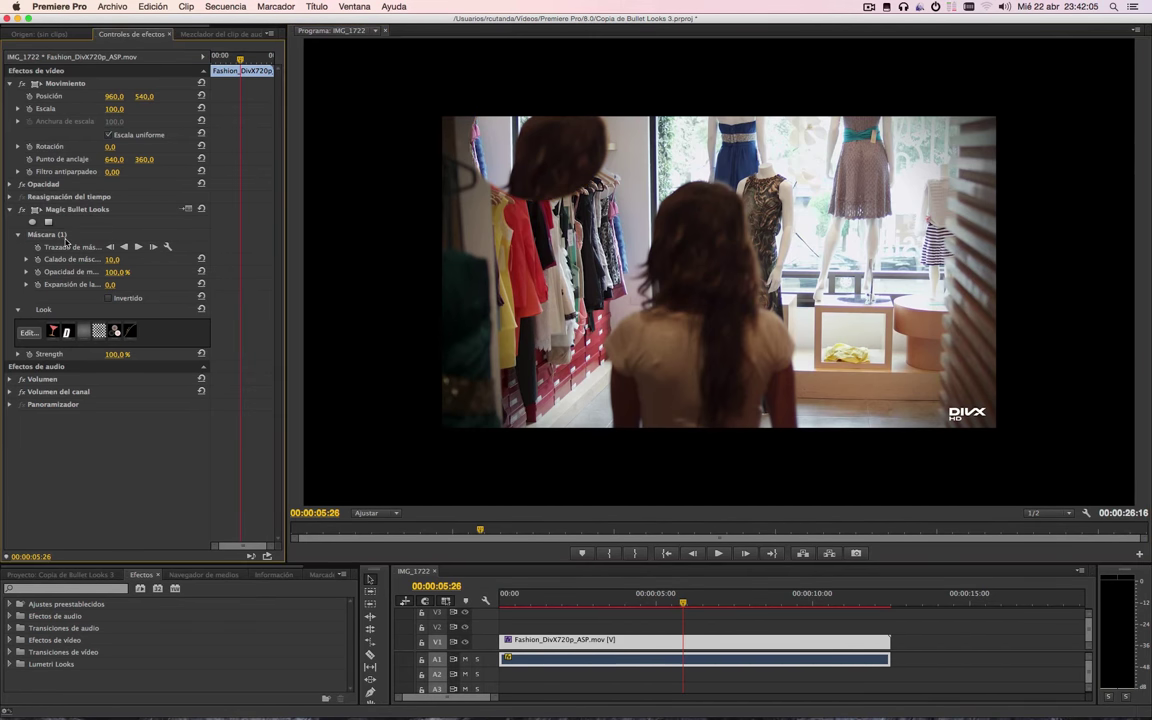
pyautogui.click(60, 236)
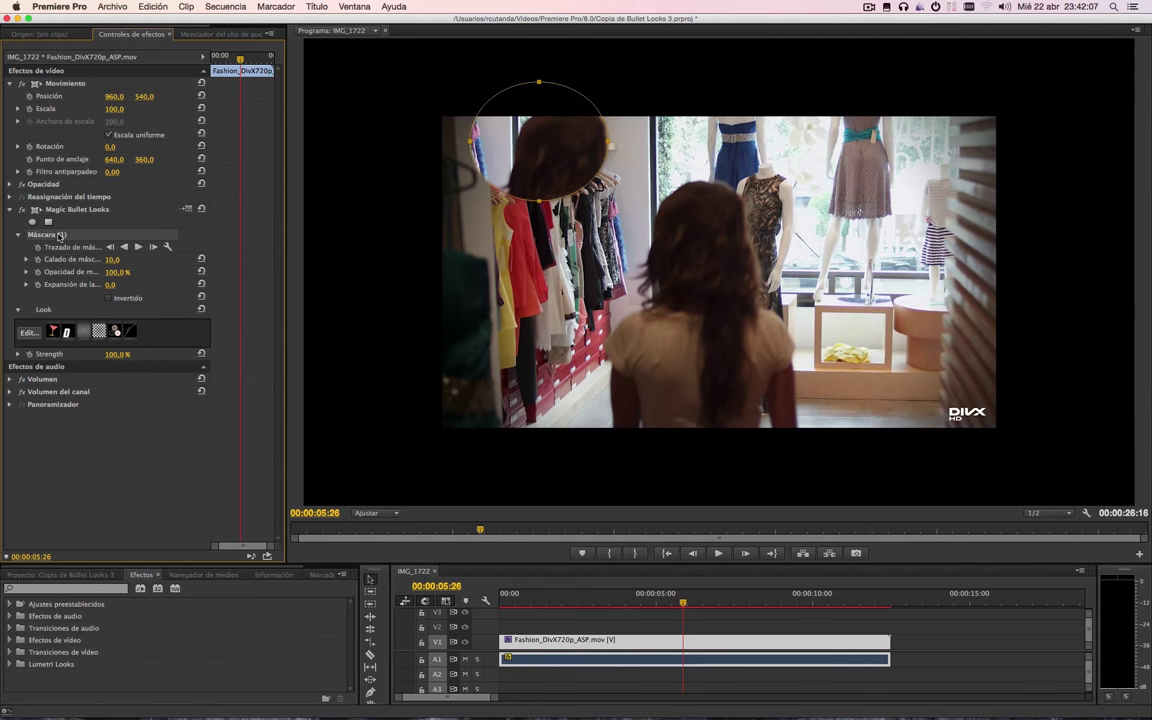
pyautogui.press('Delete')
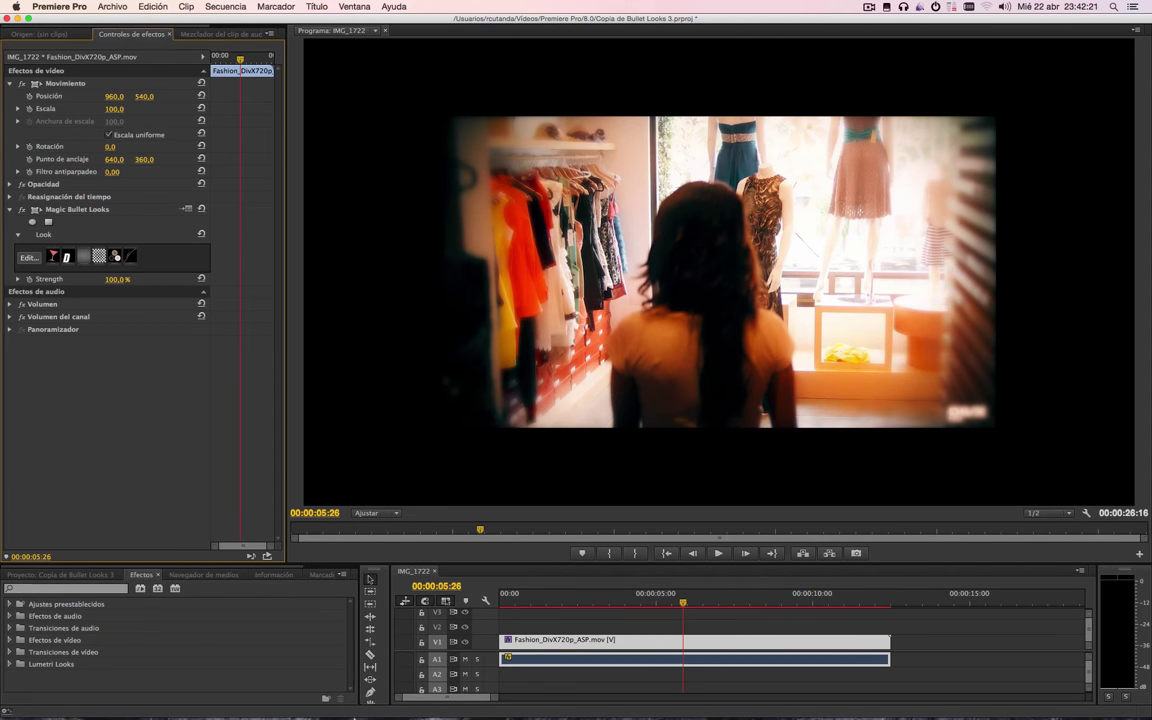
# Step: Switch to Firefox to view the Magic Bullet Looks 3 product page, return briefly to Premiere Pro, and go back to Firefox
pyautogui.moveTo(436, 708)
pyautogui.click(365, 690)
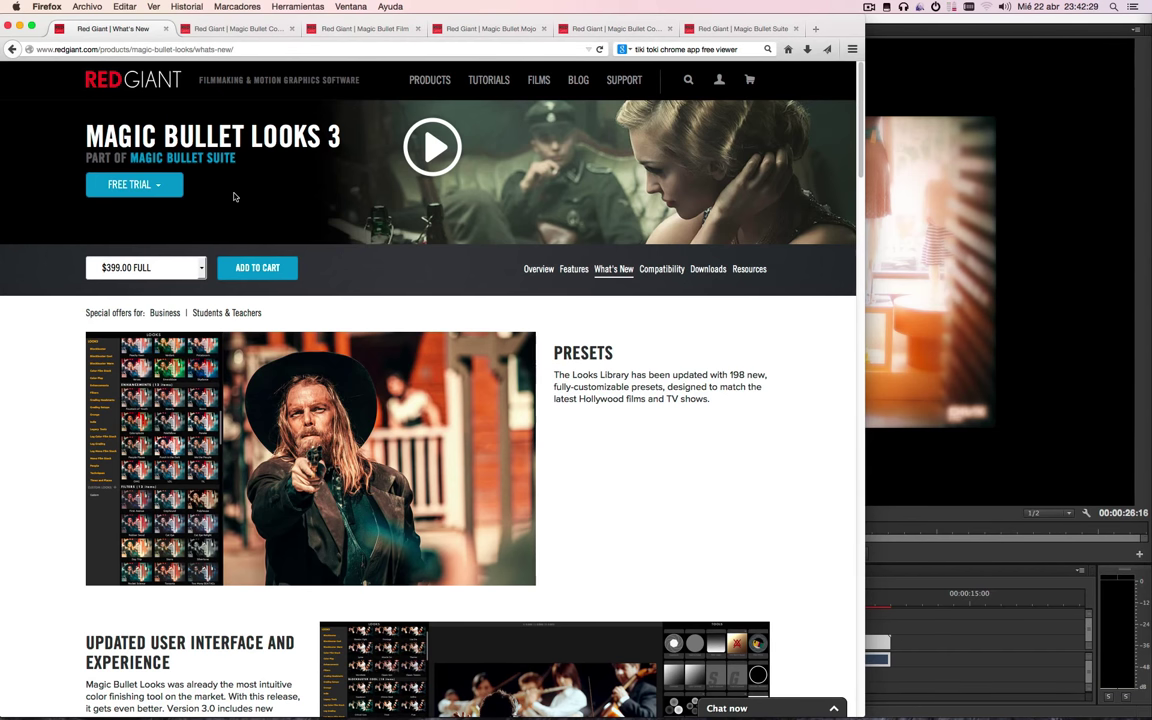
pyautogui.click(940, 28)
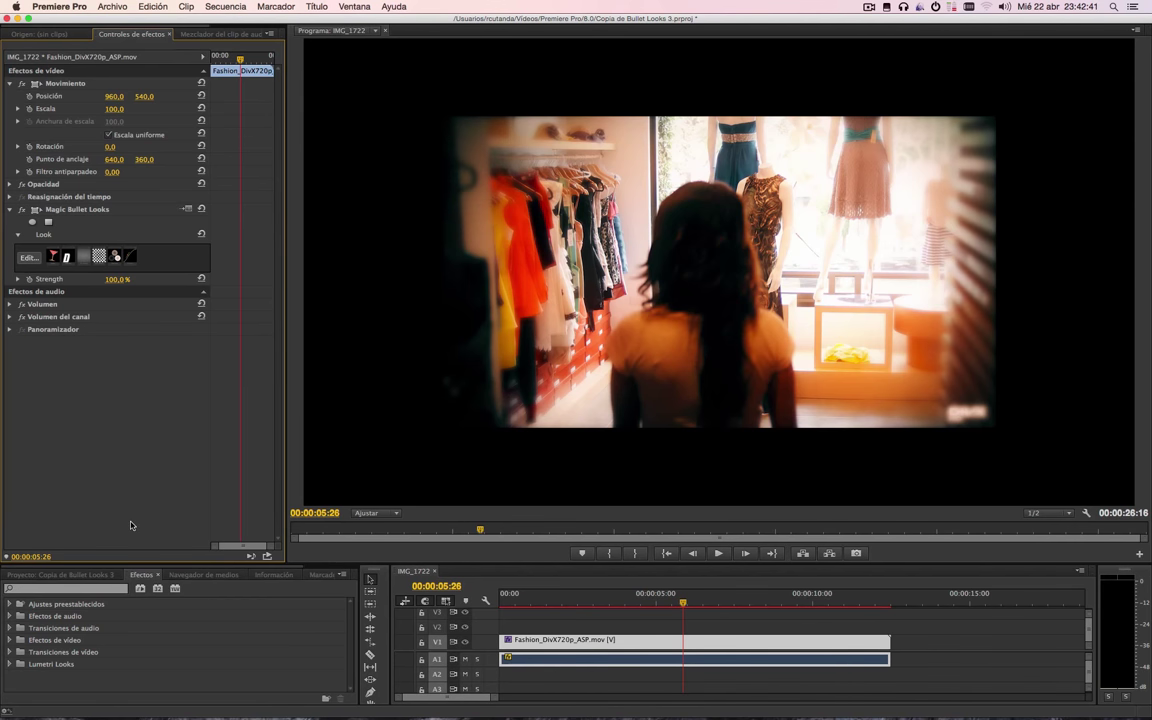
pyautogui.moveTo(500, 716)
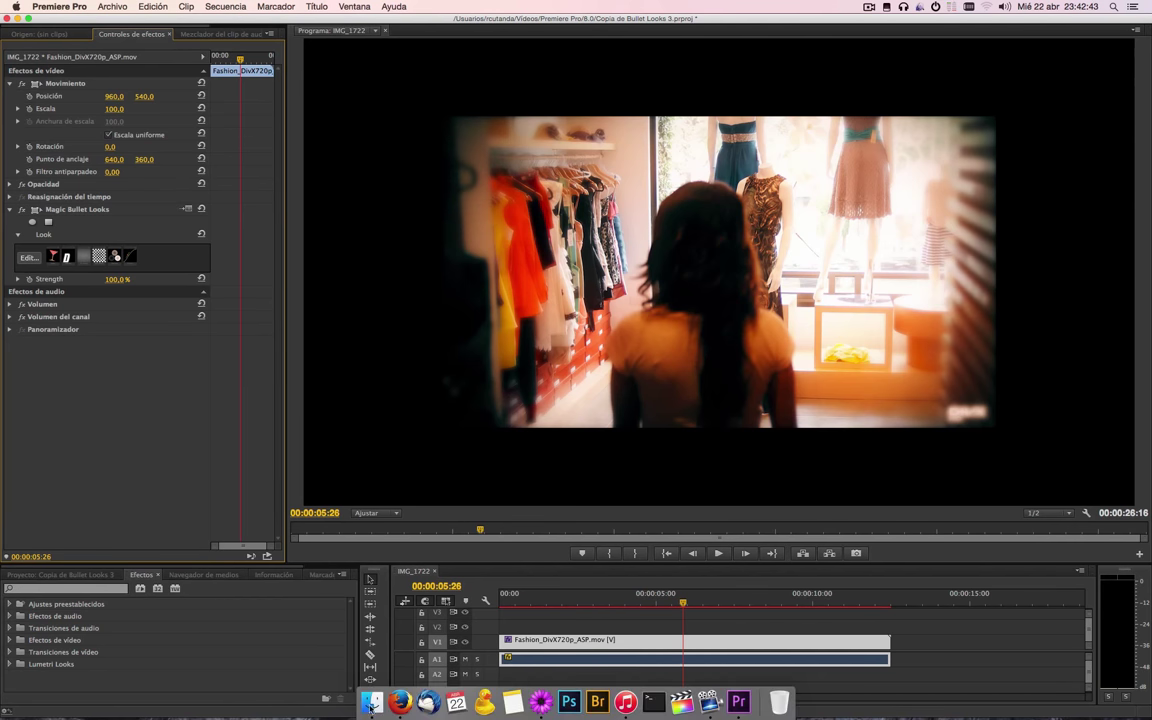
pyautogui.click(397, 700)
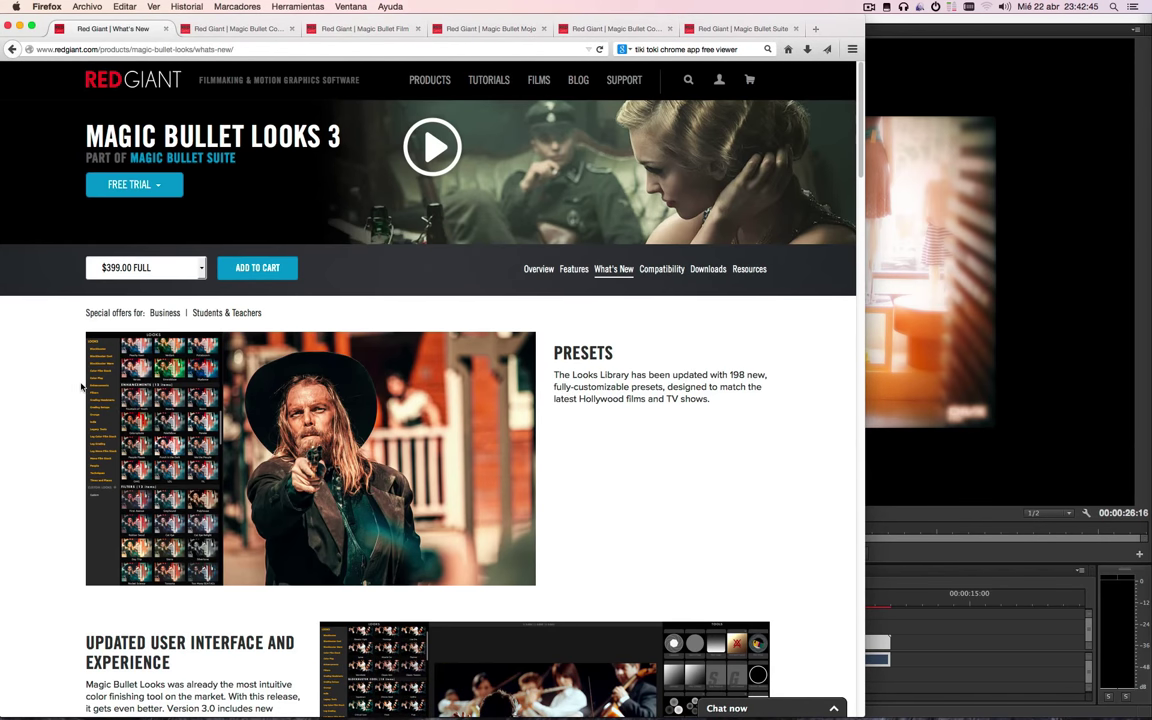